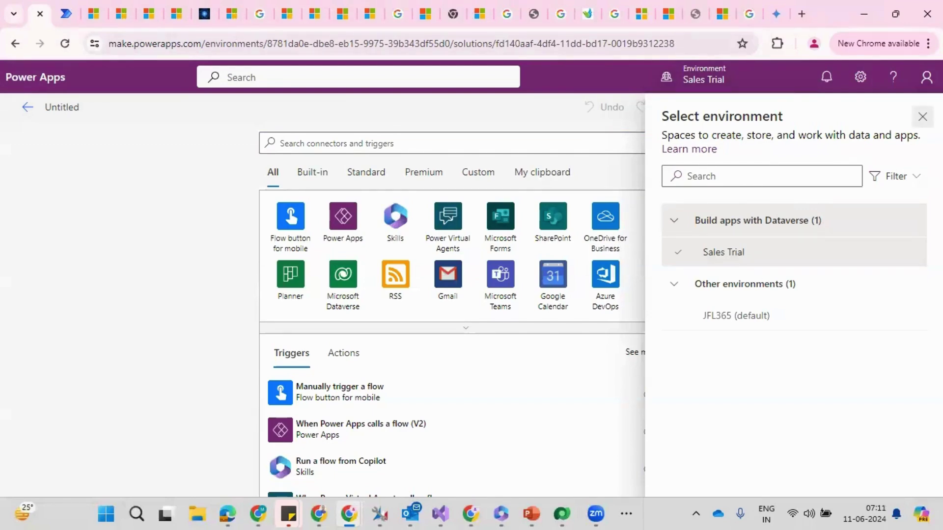
- Return from the untitled flow to the Default Solution and start building a new automated cloud flow
{"action": "left_click", "coordinate": [922, 116]}
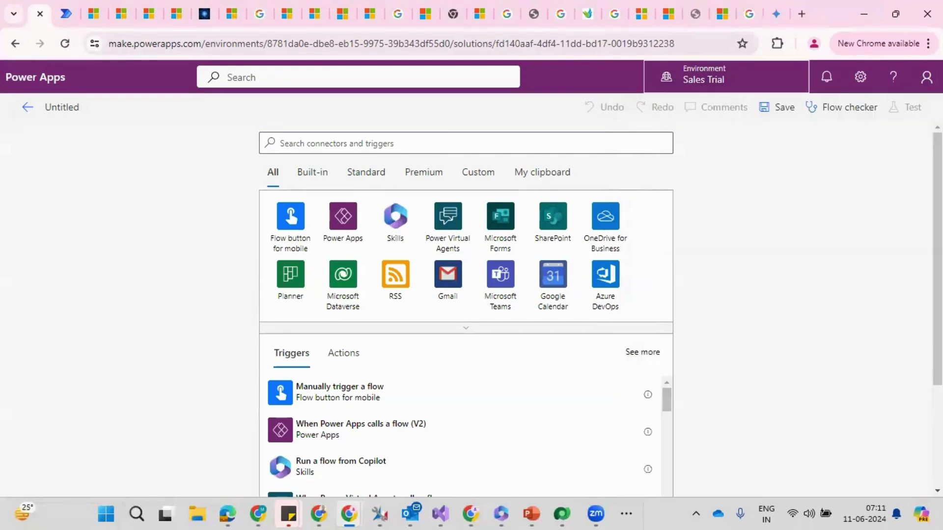
{"action": "left_click", "coordinate": [26, 111]}
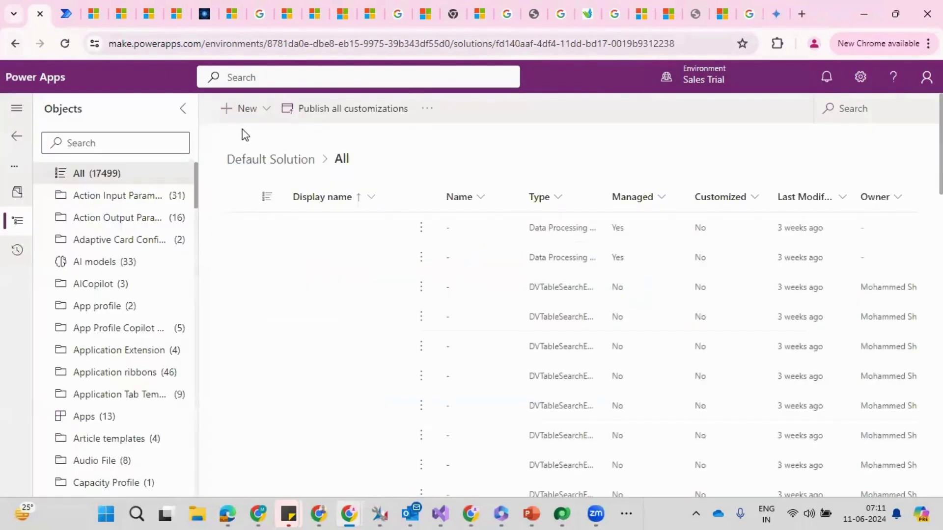
{"action": "left_click", "coordinate": [255, 116]}
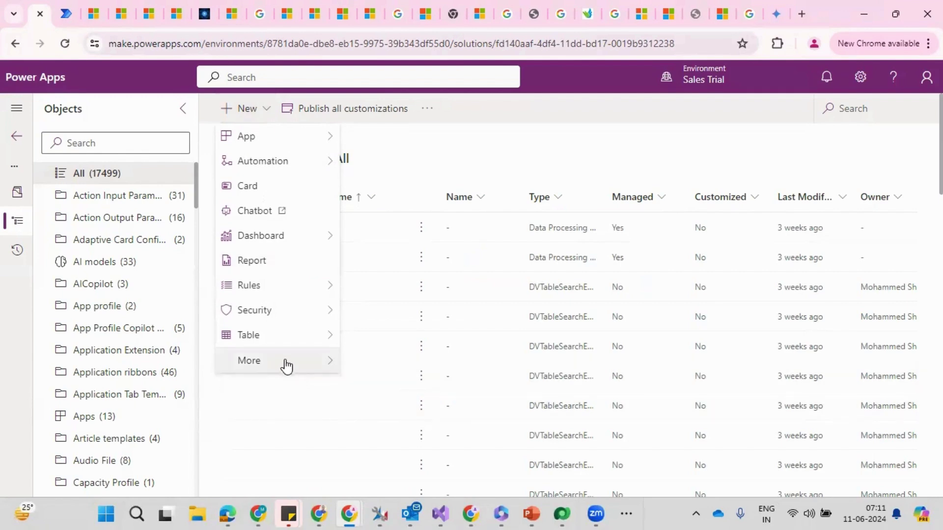
{"action": "mouse_move", "coordinate": [288, 362]}
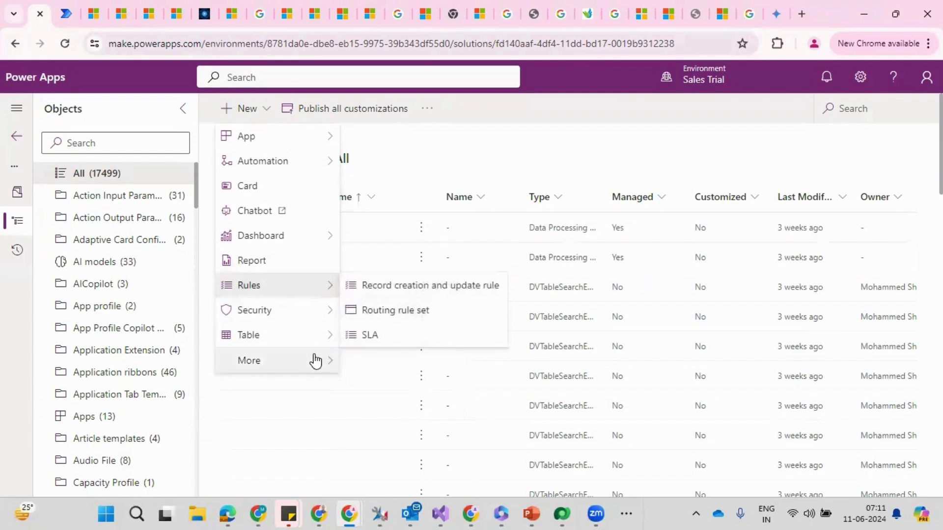
{"action": "mouse_move", "coordinate": [316, 361]}
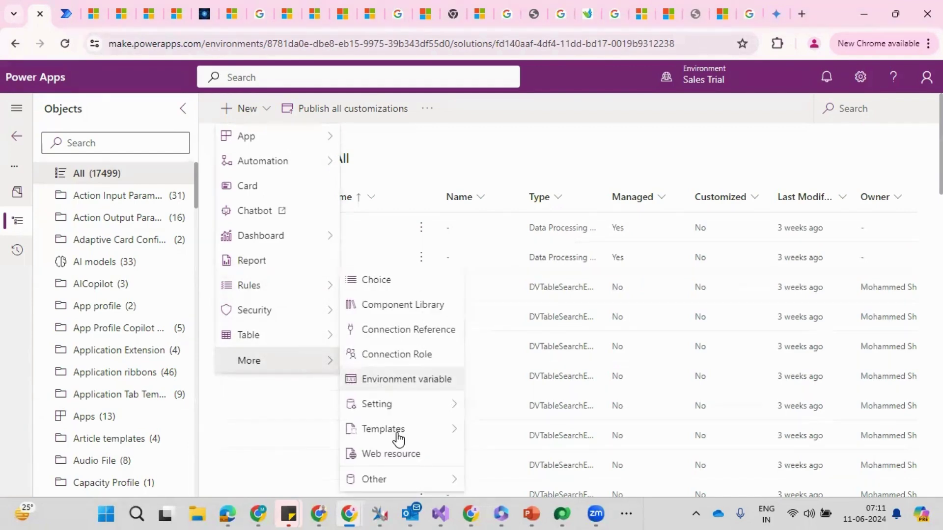
{"action": "mouse_move", "coordinate": [397, 437]}
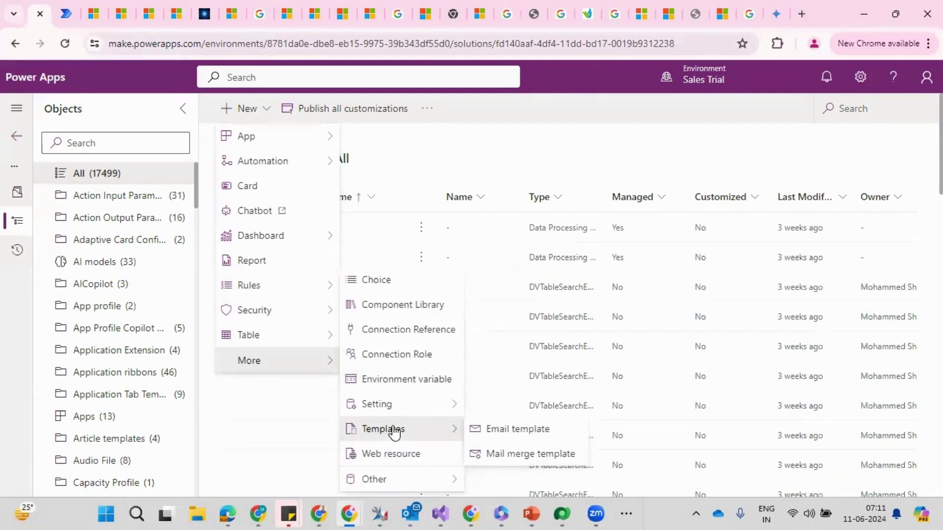
{"action": "mouse_move", "coordinate": [286, 162]}
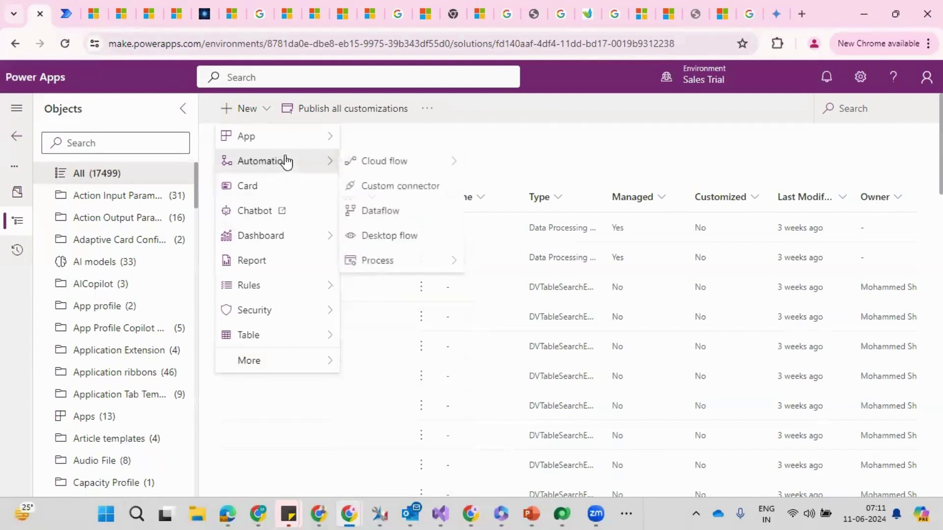
{"action": "mouse_move", "coordinate": [411, 166]}
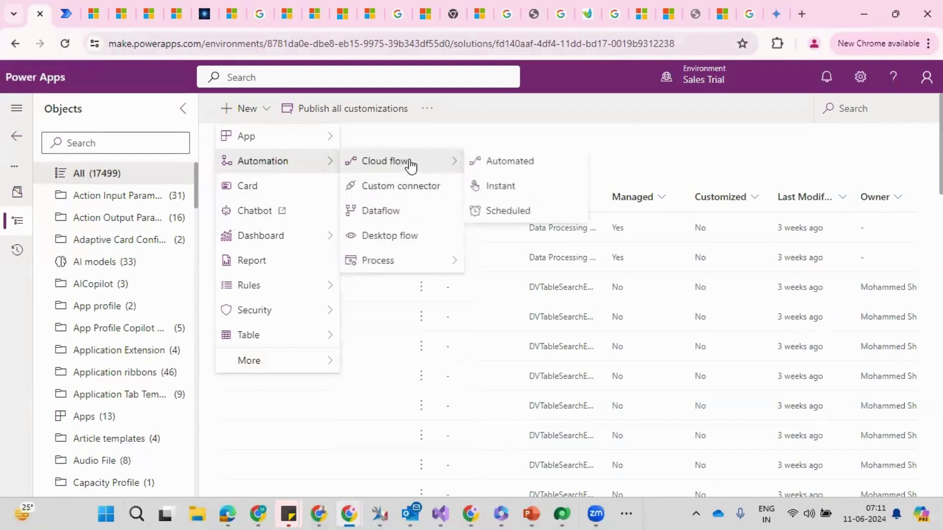
{"action": "left_click", "coordinate": [518, 173]}
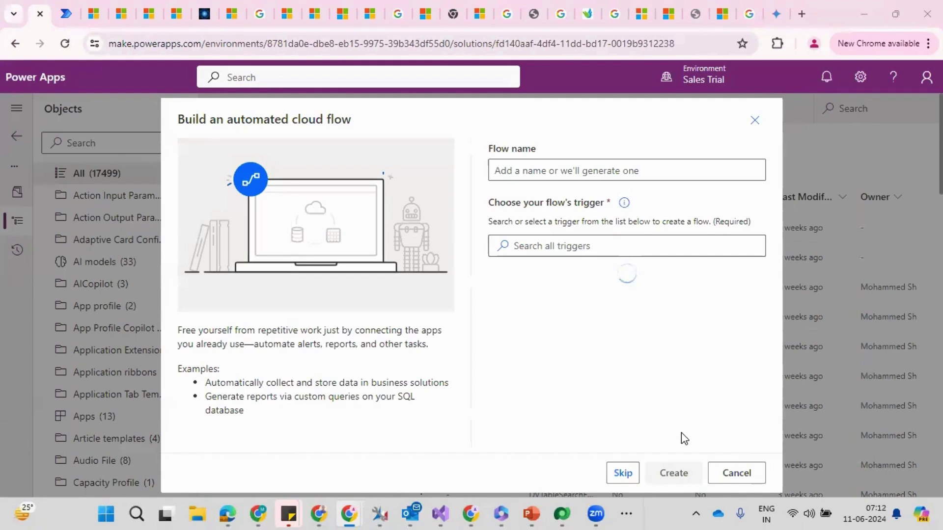
- Skip the trigger choice for the automated cloud flow, leaving no suggested trigger selected and the flow unnamed
{"action": "left_click", "coordinate": [669, 391]}
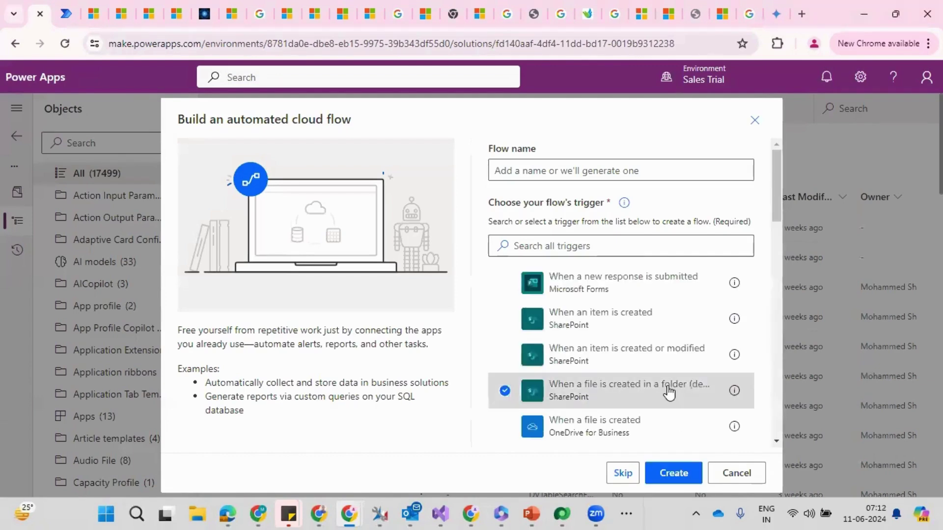
{"action": "left_click", "coordinate": [504, 398]}
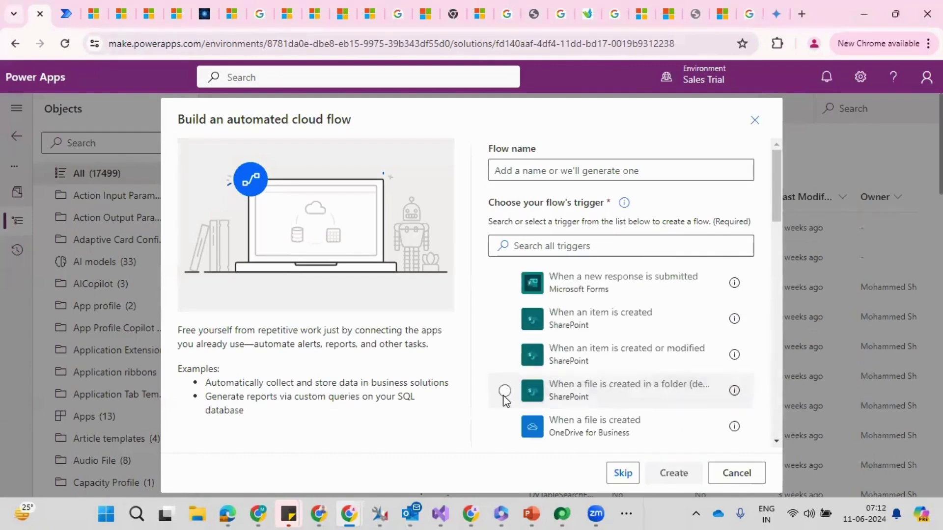
{"action": "left_click", "coordinate": [623, 473]}
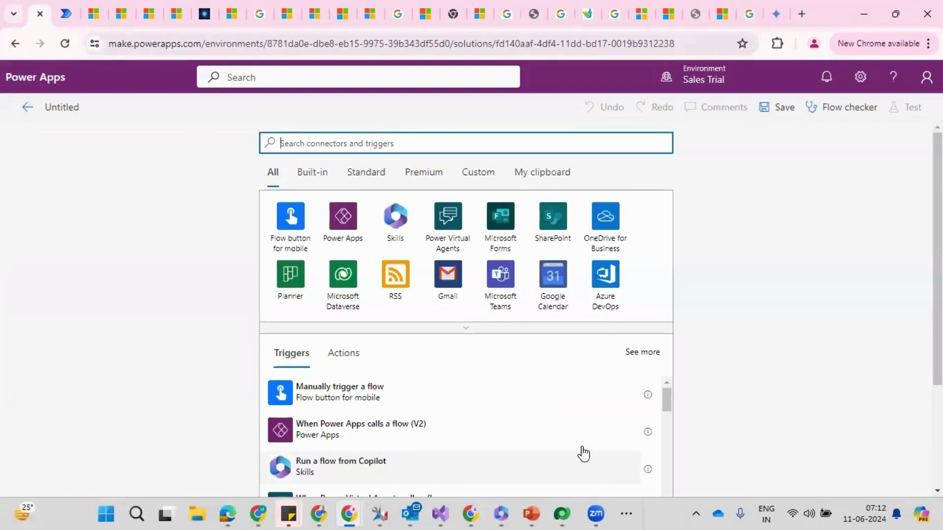
- View the A. Datum Cor account in Dynamics 365 and return to the untitled flow in Power Apps
{"action": "left_click", "coordinate": [118, 10]}
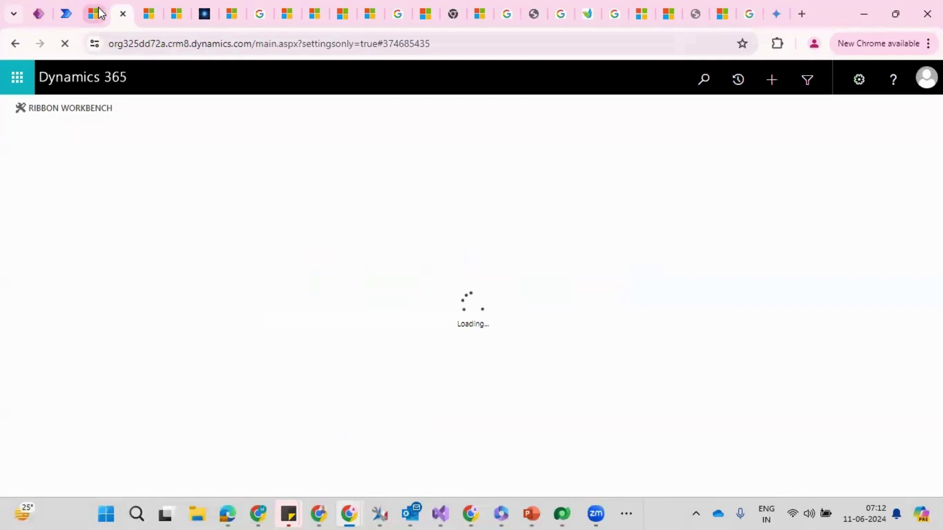
{"action": "left_click", "coordinate": [98, 11]}
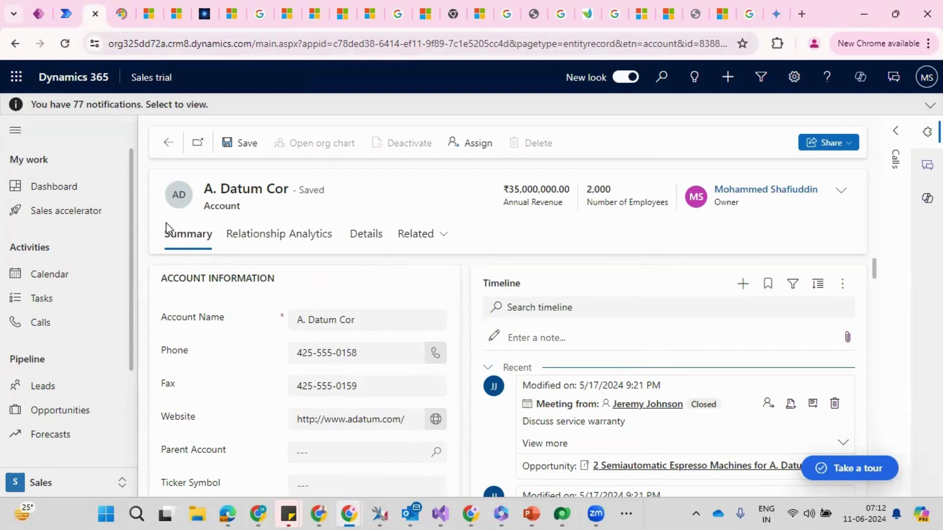
{"action": "left_click", "coordinate": [40, 13]}
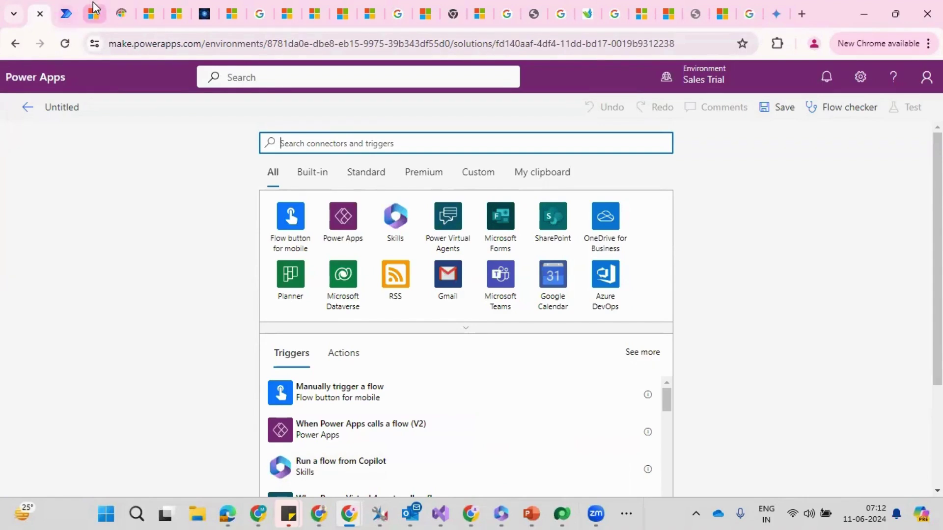
{"action": "left_click", "coordinate": [93, 12]}
{"action": "left_click", "coordinate": [40, 10]}
- Add the Microsoft Dataverse trigger "When a row is added, modified or deleted" and set its change type to Added
{"action": "left_click", "coordinate": [354, 300]}
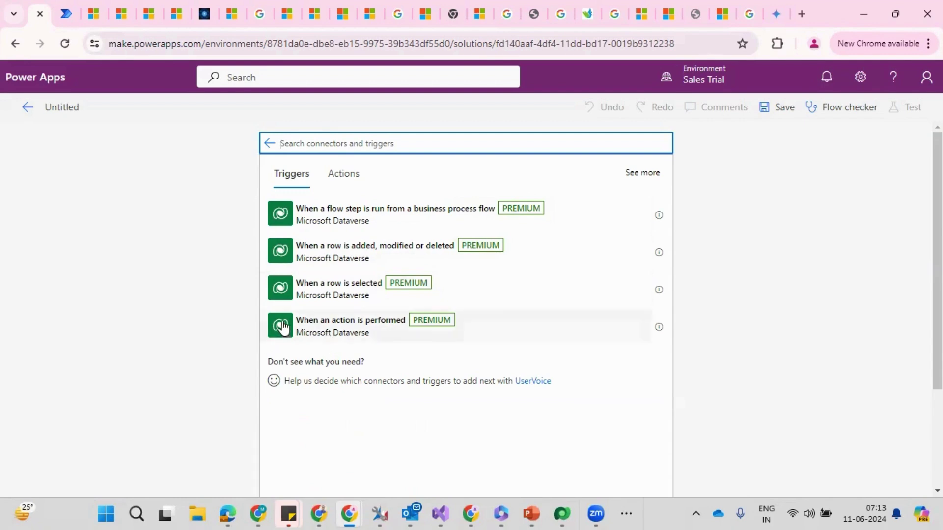
{"action": "left_click", "coordinate": [379, 256]}
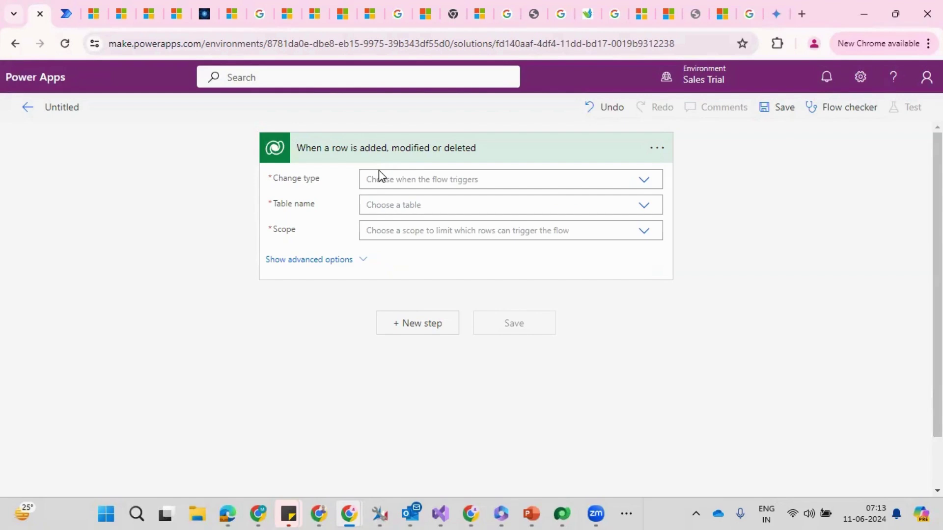
{"action": "left_click", "coordinate": [643, 181]}
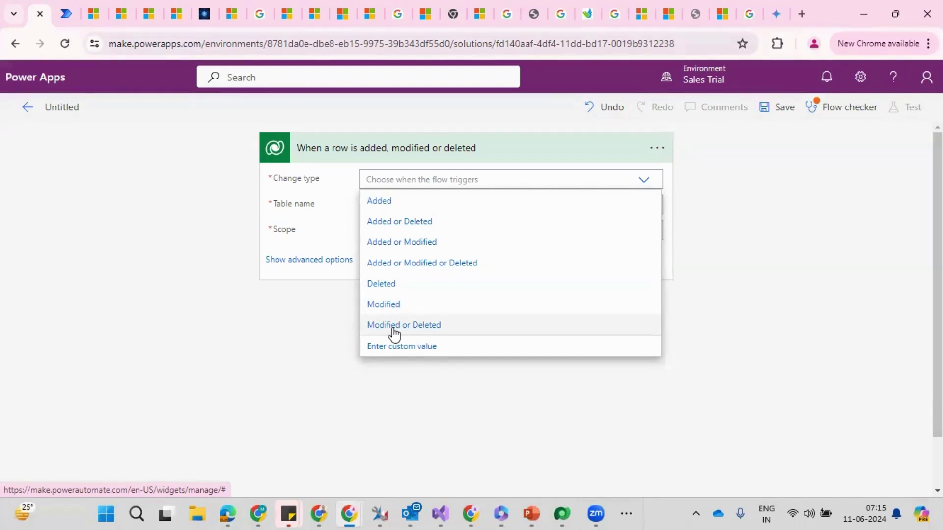
{"action": "left_click", "coordinate": [376, 203]}
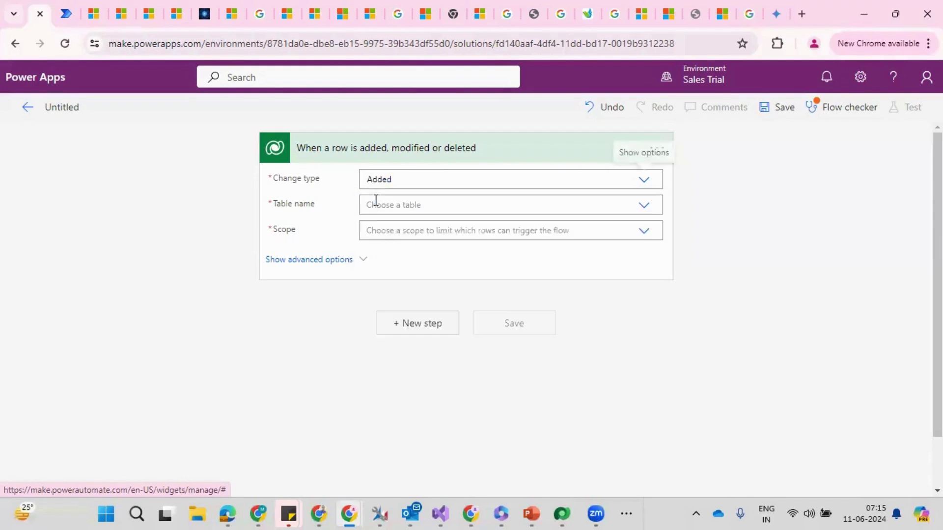
- Set the trigger's table name to Accounts and look over the other available tables
{"action": "left_click", "coordinate": [376, 204]}
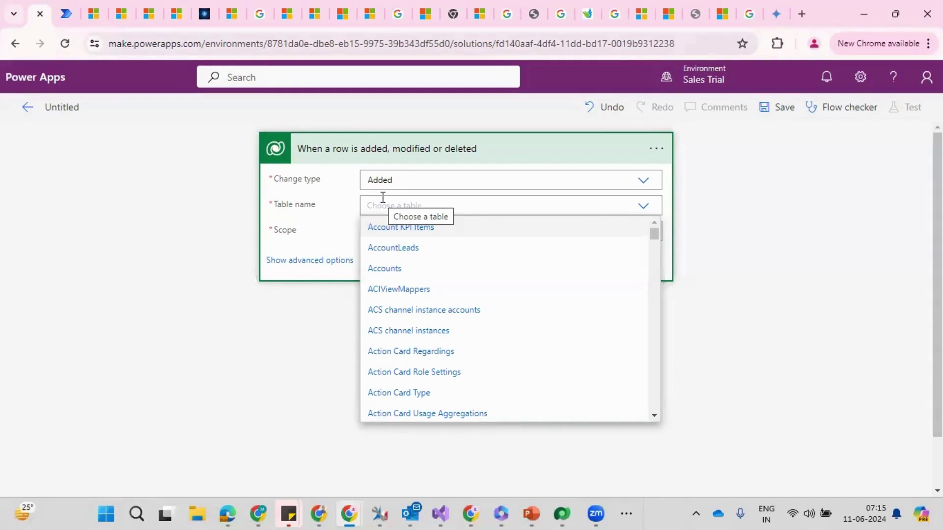
{"action": "type", "text": "ac"}
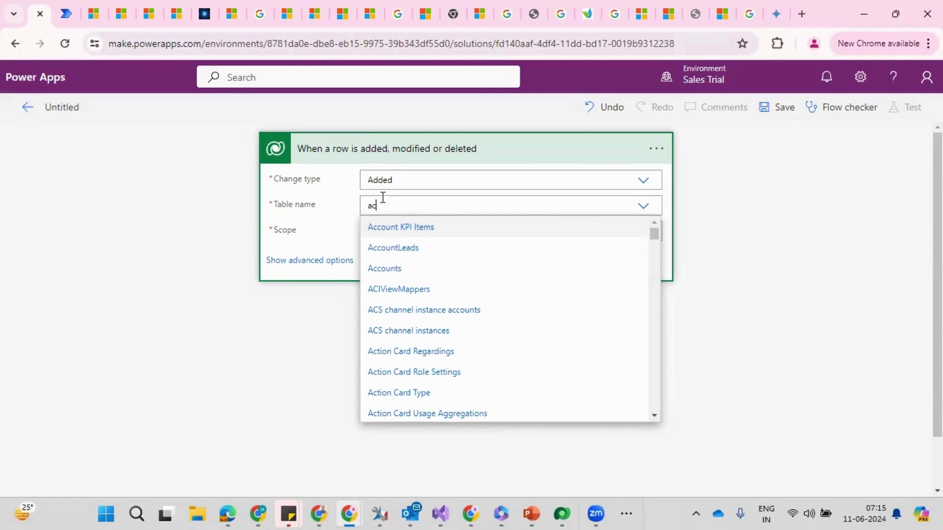
{"action": "left_click", "coordinate": [388, 270]}
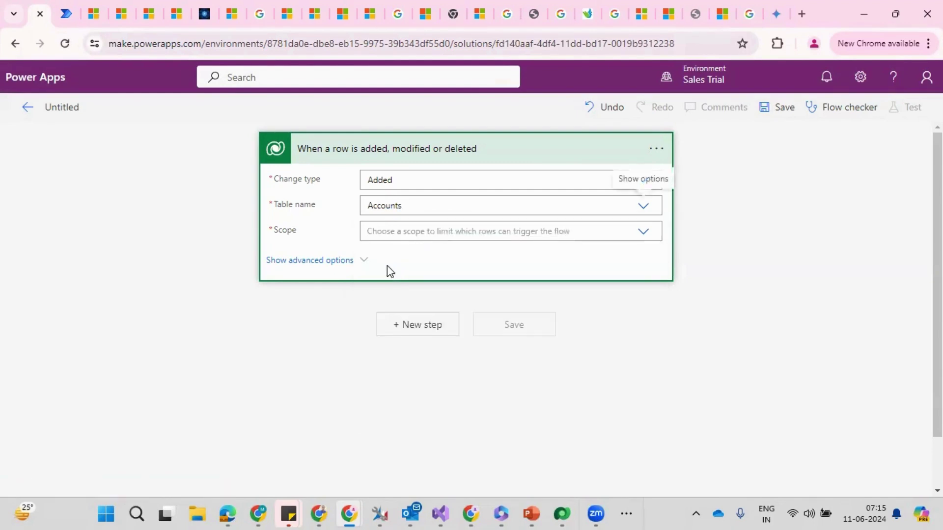
{"action": "left_click", "coordinate": [646, 206]}
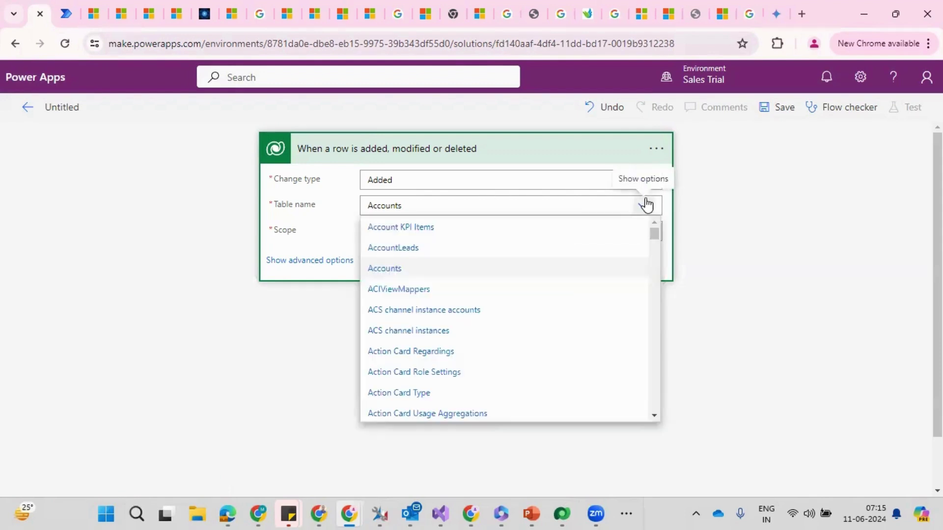
{"action": "left_click_drag", "start_coordinate": [657, 234], "coordinate": [611, 238]}
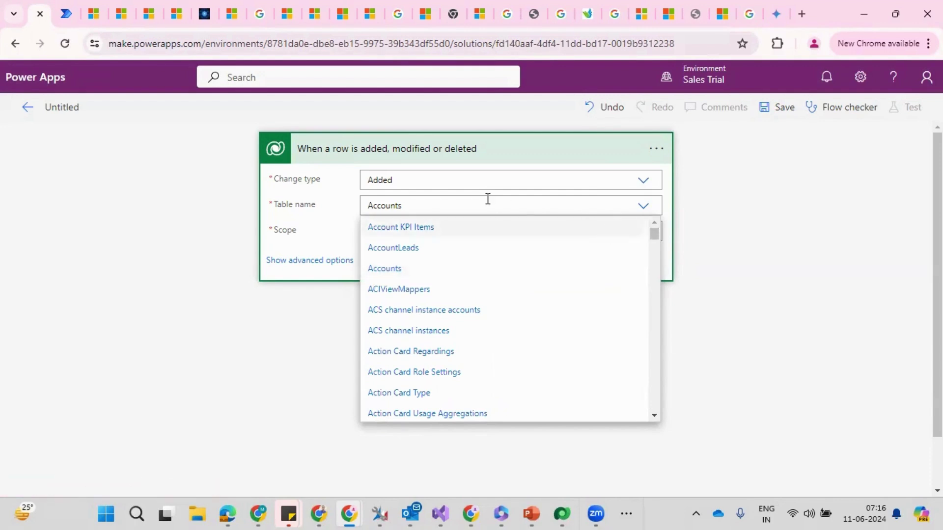
{"action": "left_click", "coordinate": [307, 234]}
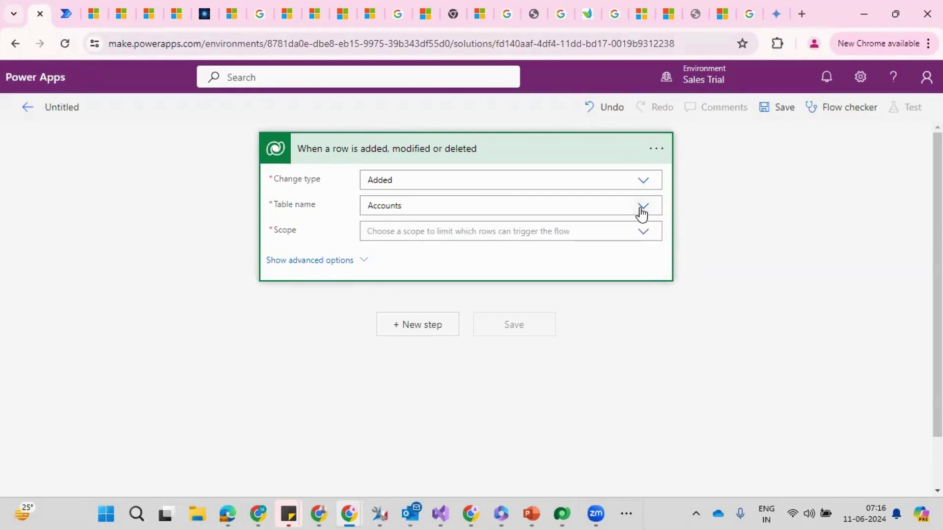
- Set the trigger's scope to Organization and show its advanced options
{"action": "left_click", "coordinate": [647, 240]}
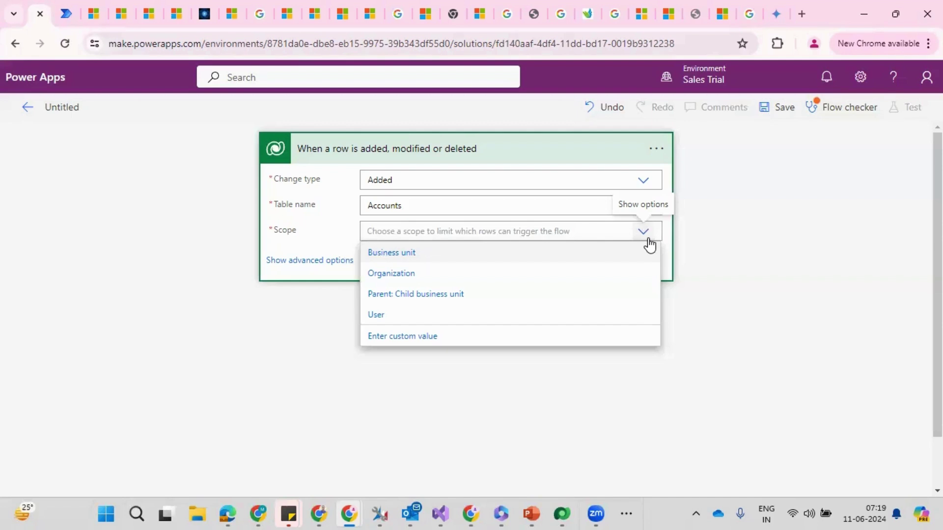
{"action": "left_click", "coordinate": [417, 278]}
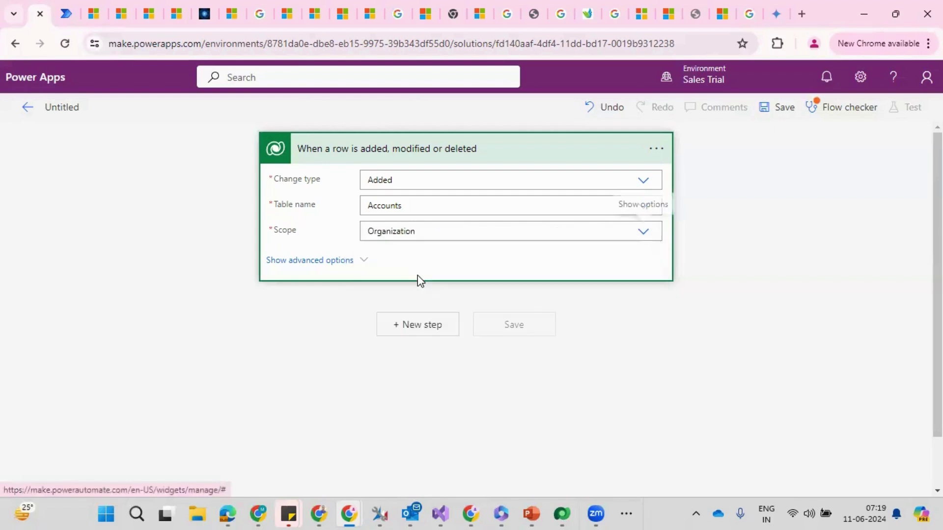
{"action": "left_click", "coordinate": [326, 261]}
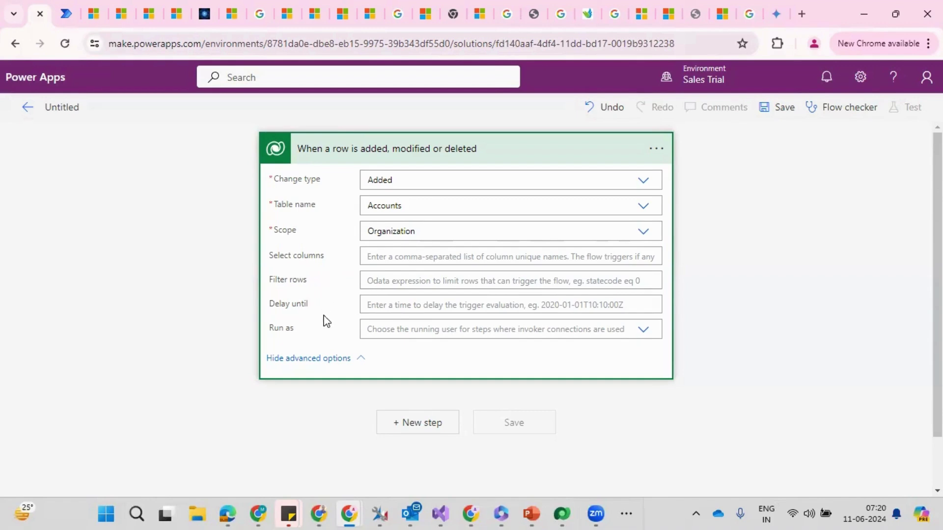
- Examine the trigger's advanced options Run as, Delay until and Filter rows, including the choices for the running user
{"action": "left_click", "coordinate": [406, 330]}
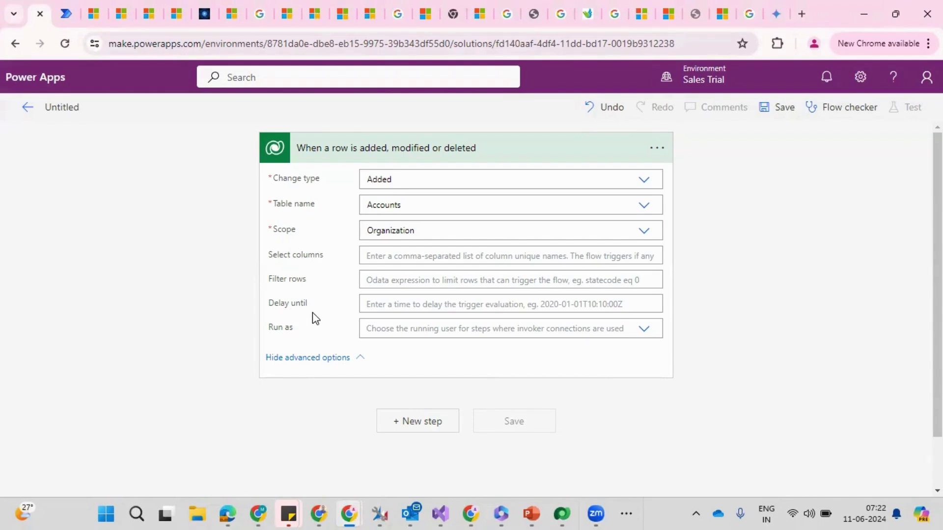
{"action": "left_click", "coordinate": [390, 340]}
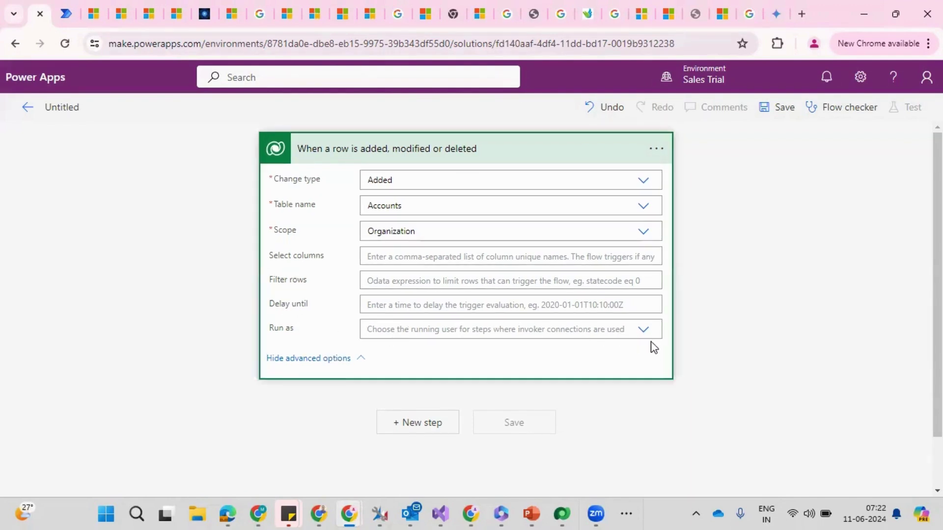
{"action": "left_click", "coordinate": [645, 334]}
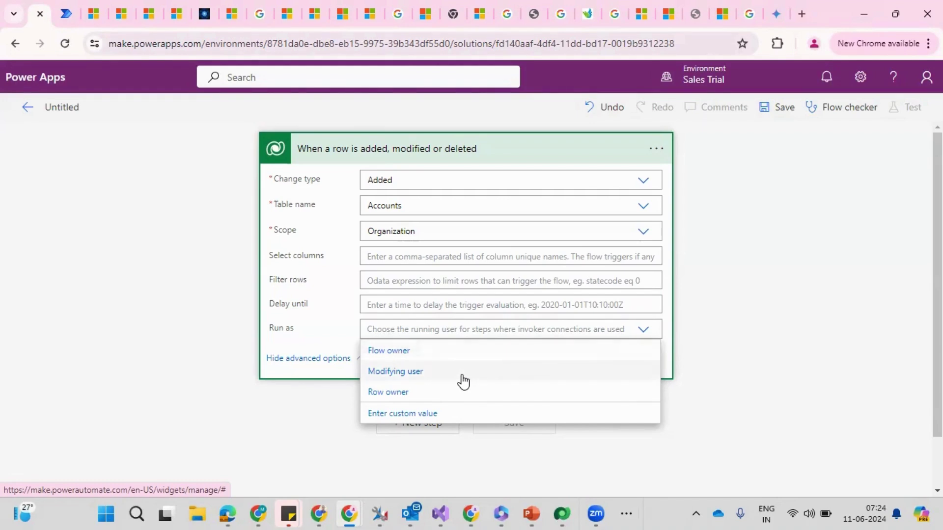
{"action": "left_click", "coordinate": [696, 340]}
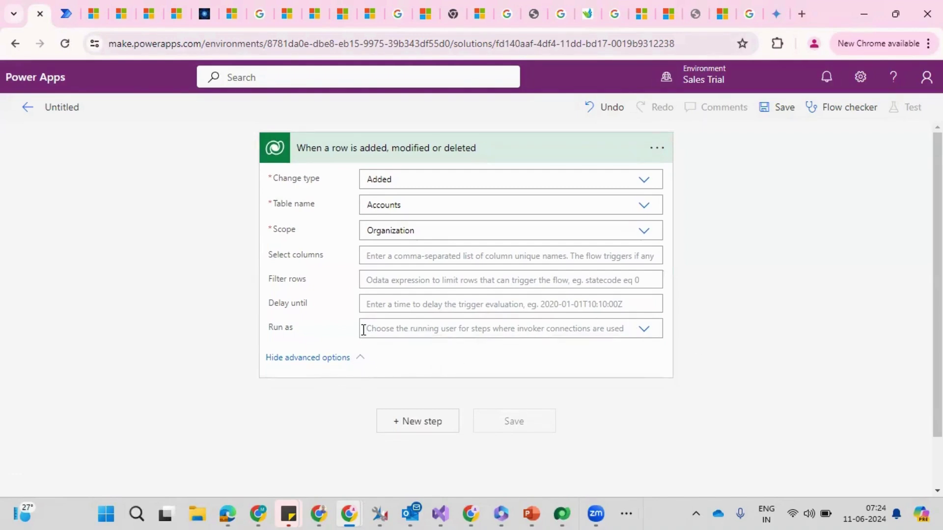
{"action": "left_click", "coordinate": [373, 305]}
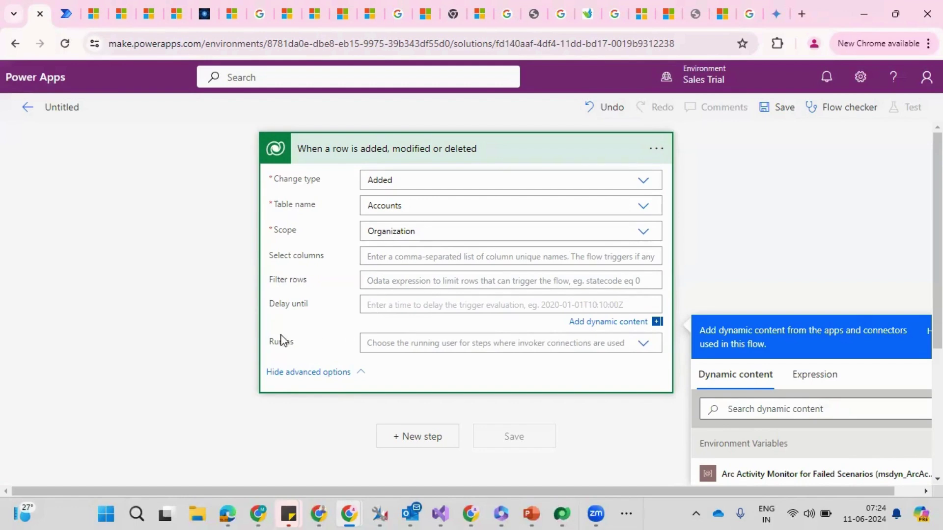
{"action": "left_click_drag", "start_coordinate": [270, 306], "coordinate": [313, 312]}
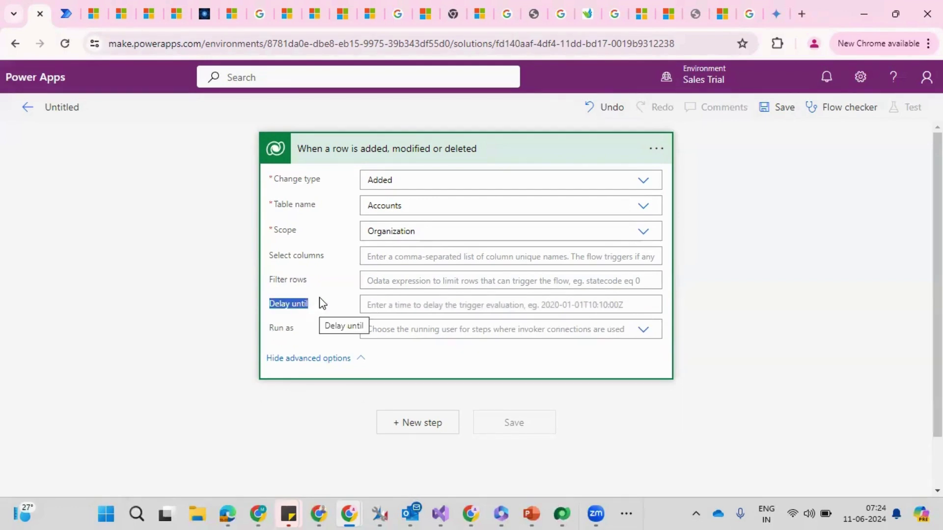
{"action": "left_click", "coordinate": [310, 284]}
{"action": "left_click_drag", "start_coordinate": [307, 287], "coordinate": [272, 291]}
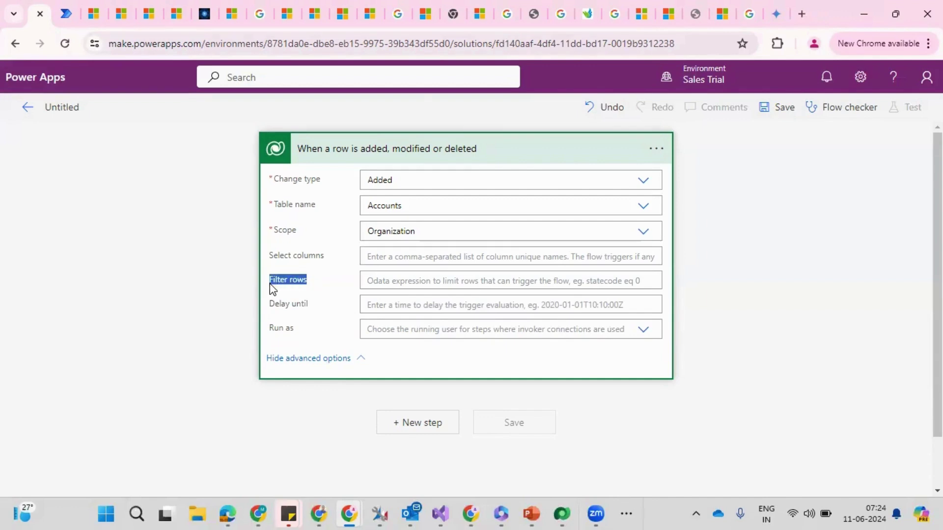
- Look over the trigger's Filter rows and Select columns fields, and hide its advanced options
{"action": "left_click", "coordinate": [387, 280]}
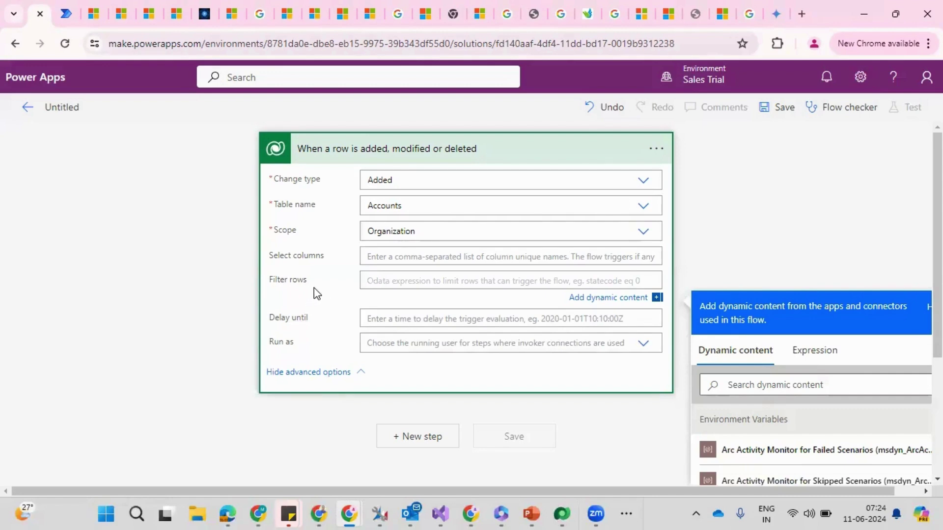
{"action": "left_click", "coordinate": [391, 262]}
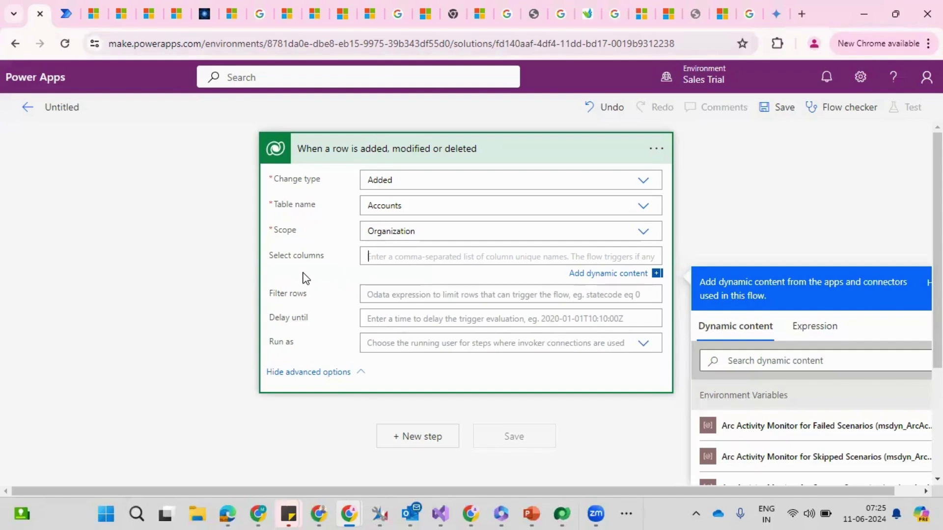
{"action": "left_click", "coordinate": [829, 189]}
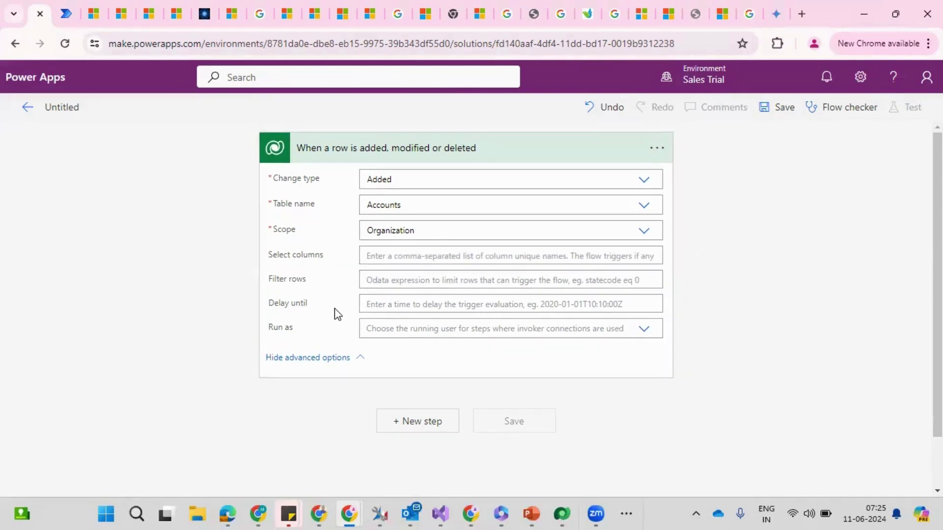
{"action": "left_click", "coordinate": [325, 359]}
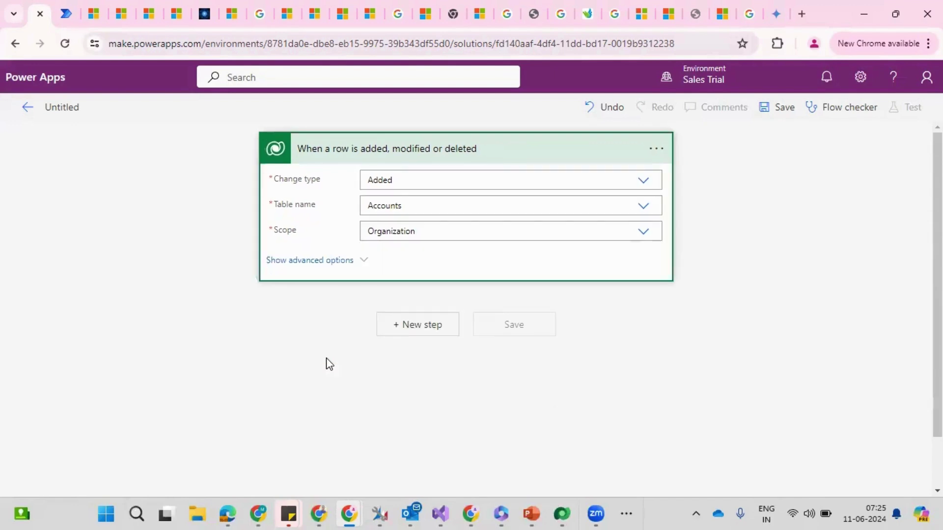
{"action": "left_click", "coordinate": [330, 264]}
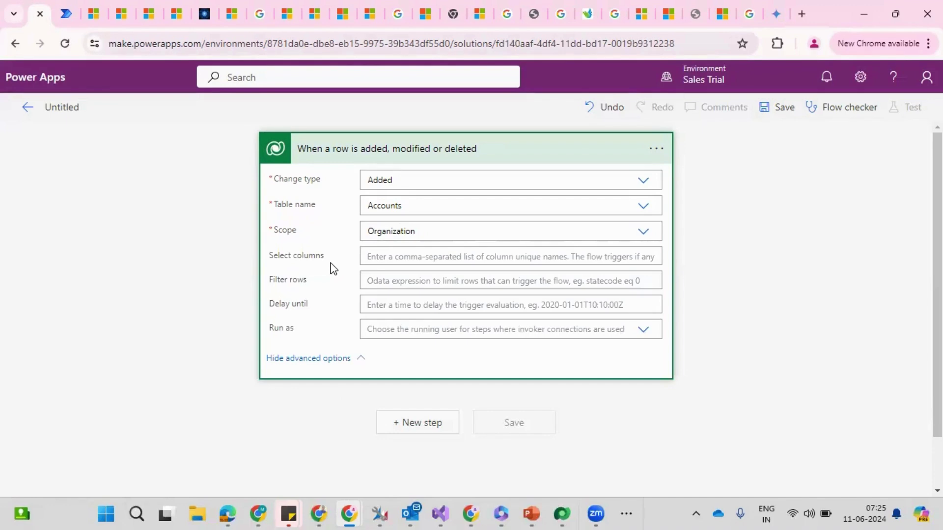
{"action": "left_click", "coordinate": [295, 361]}
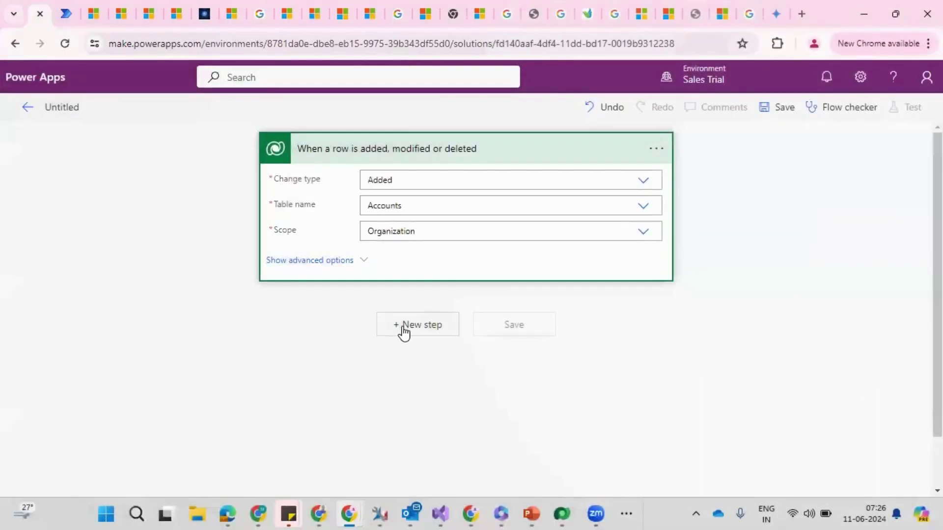
- Add a new step after the trigger and list the Microsoft Dataverse actions for it
{"action": "left_click", "coordinate": [404, 332]}
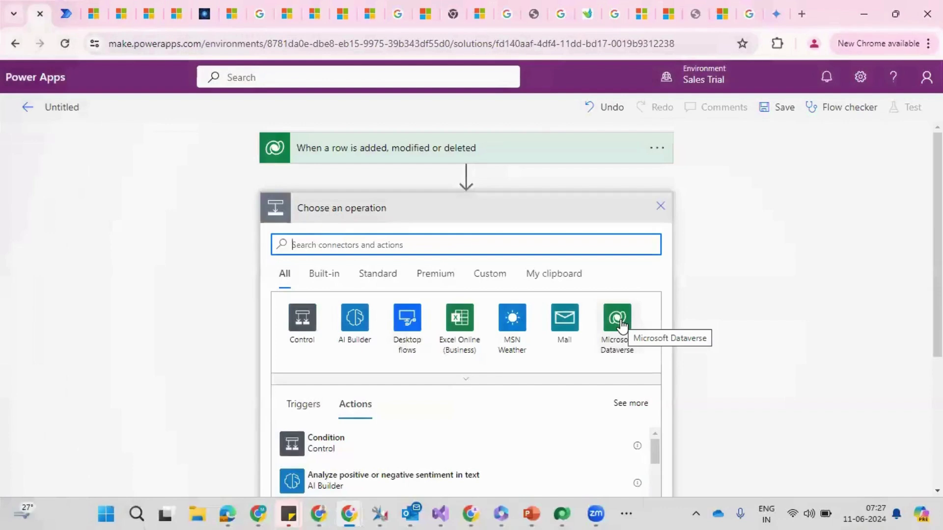
{"action": "left_click", "coordinate": [618, 320]}
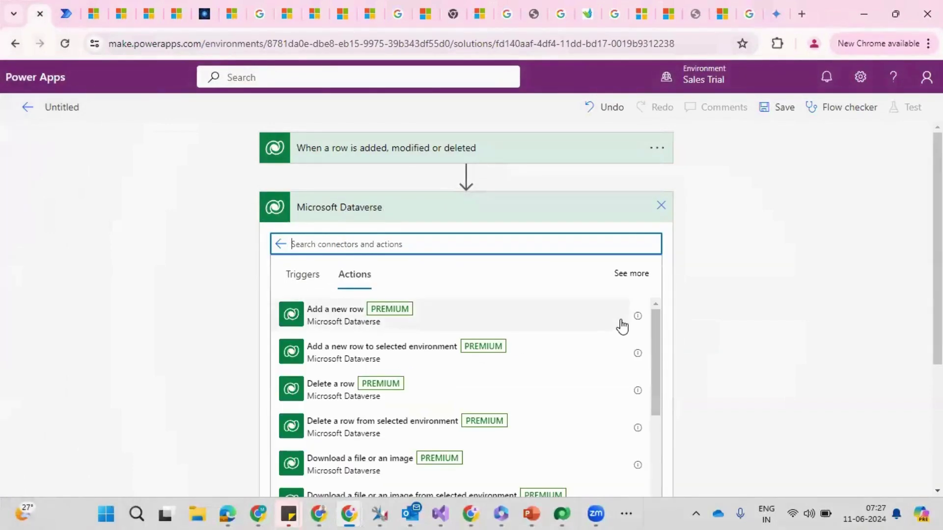
{"action": "left_click_drag", "start_coordinate": [937, 255], "coordinate": [937, 377]}
{"action": "scroll", "coordinate": [858, 287], "scroll_direction": "up", "scroll_amount": 3}
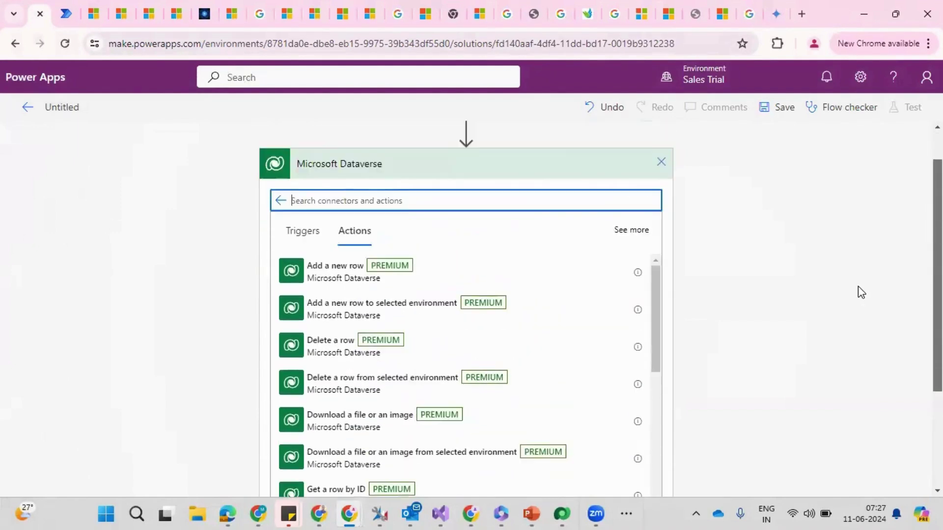
{"action": "scroll", "coordinate": [865, 304], "scroll_direction": "down", "scroll_amount": 3}
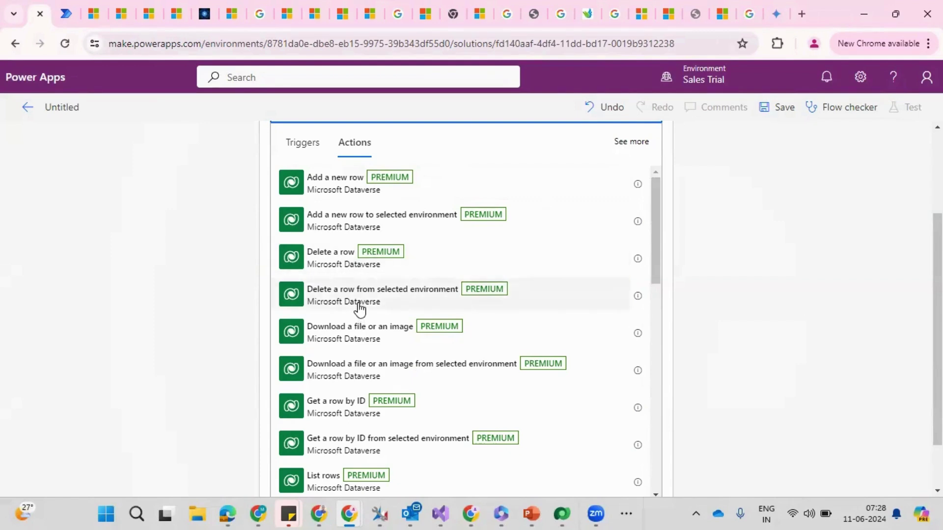
- Check which environments are available for selection and leave the current environment selected
{"action": "left_click", "coordinate": [724, 76]}
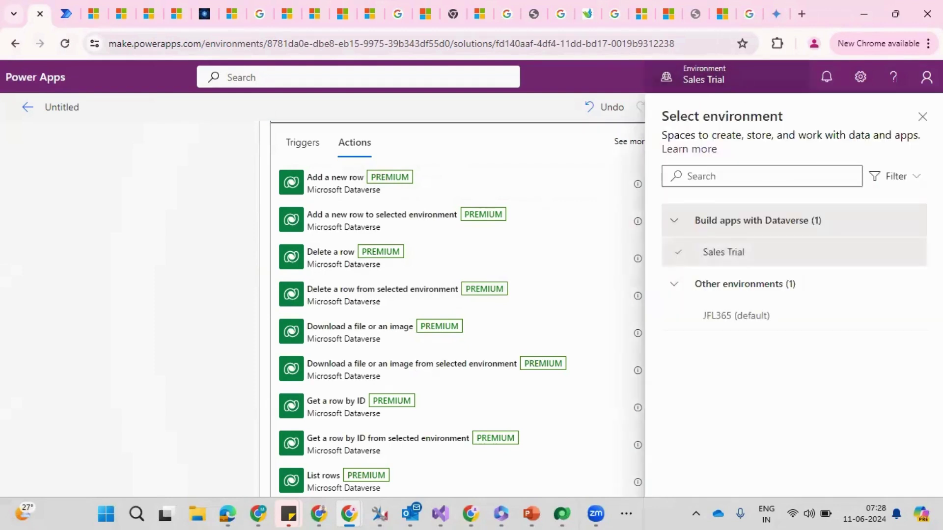
{"action": "left_click", "coordinate": [922, 116]}
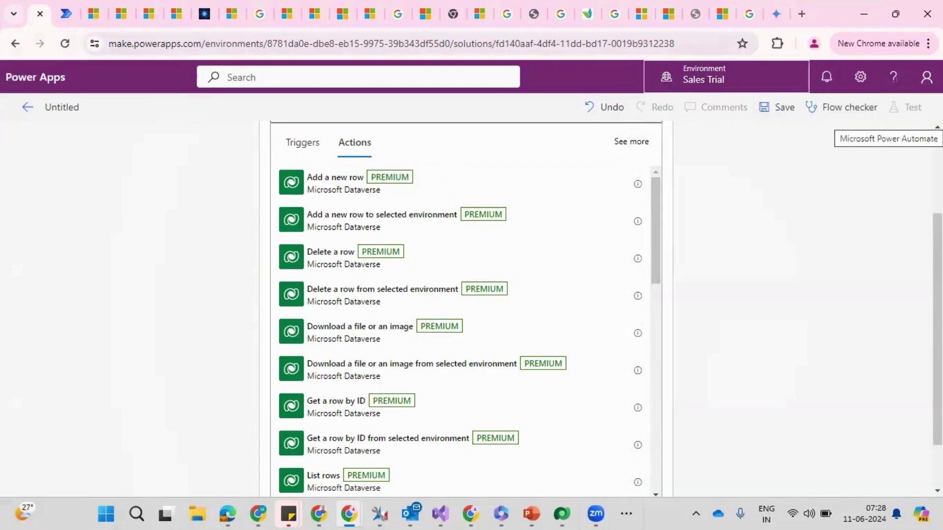
{"action": "left_click", "coordinate": [723, 76]}
{"action": "left_click", "coordinate": [723, 76]}
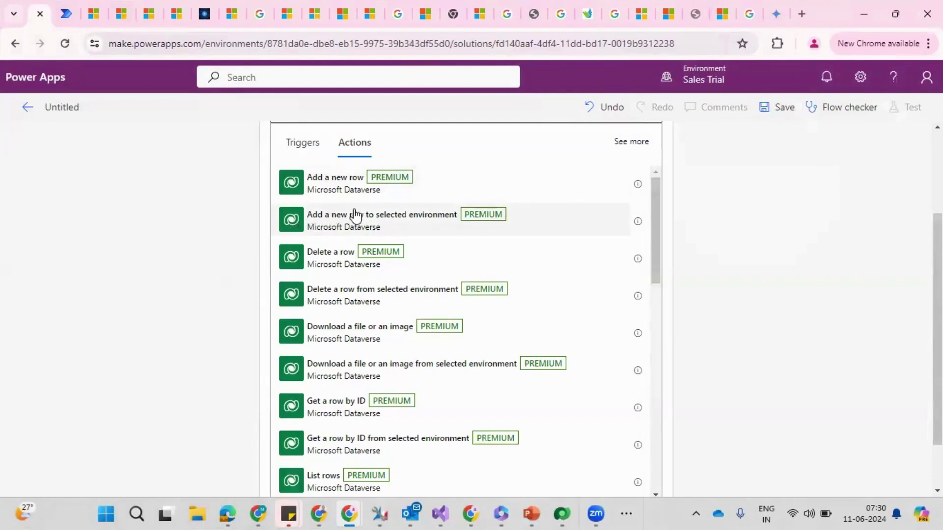
- Look through the Microsoft Dataverse actions and add the "Add a new row" action
{"action": "left_click_drag", "start_coordinate": [658, 260], "coordinate": [698, 347]}
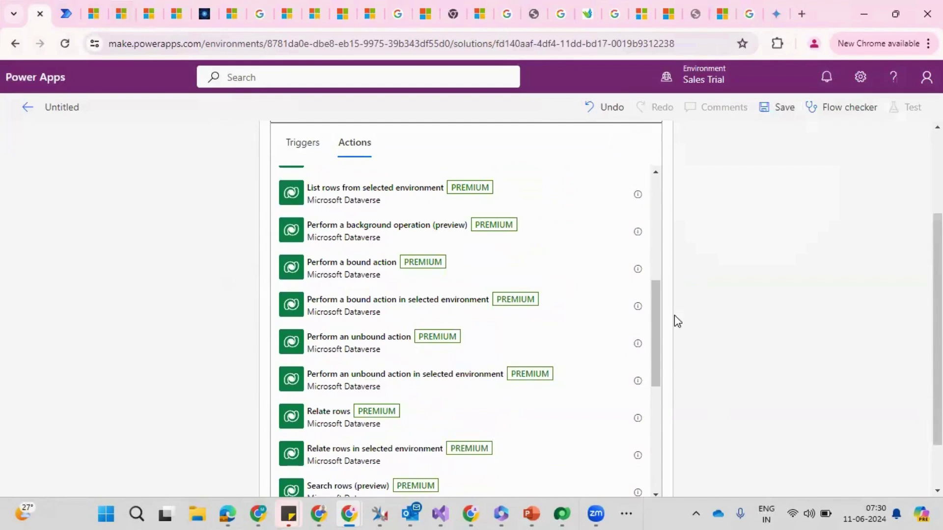
{"action": "left_click_drag", "start_coordinate": [651, 308], "coordinate": [688, 439]}
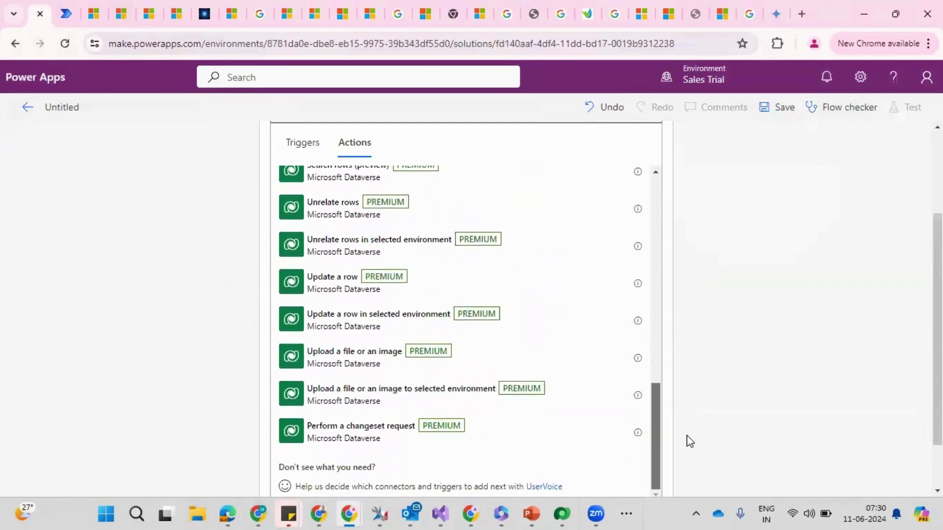
{"action": "scroll", "coordinate": [686, 437], "scroll_direction": "down", "scroll_amount": 1}
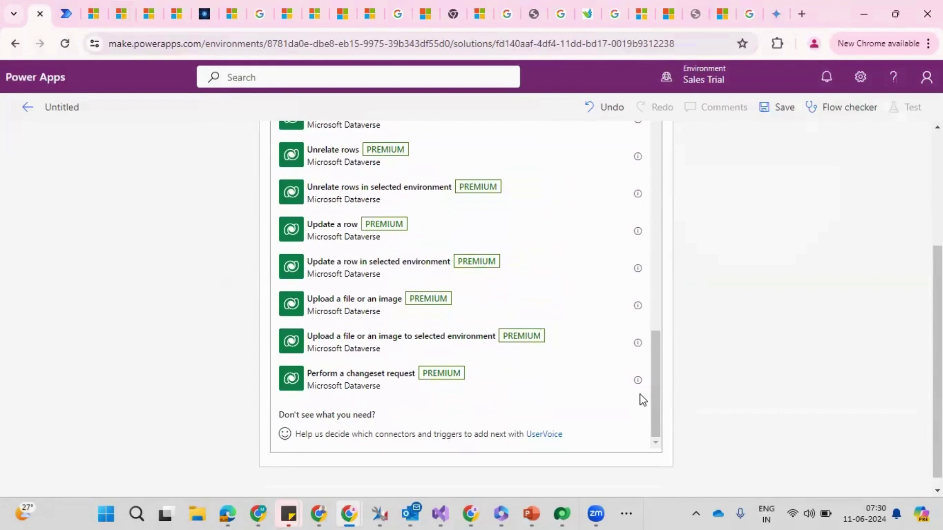
{"action": "left_click_drag", "start_coordinate": [653, 410], "coordinate": [613, 172]}
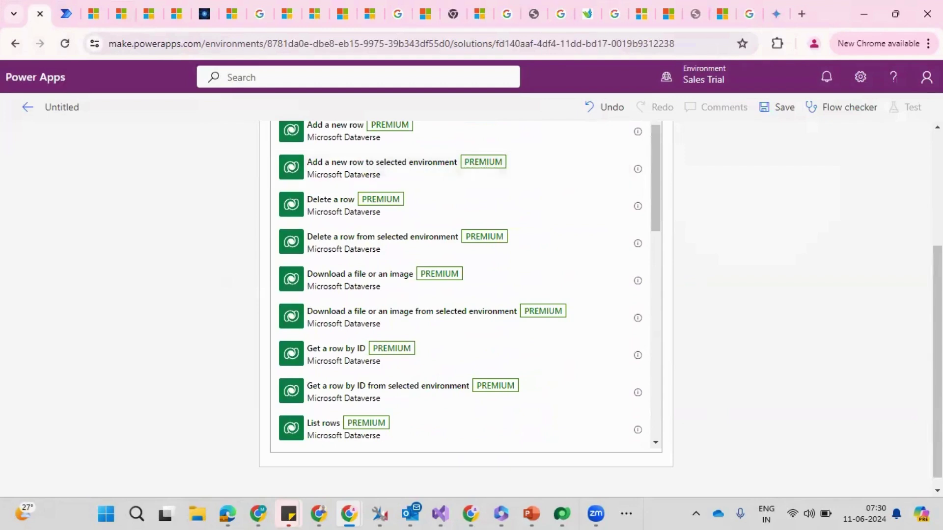
{"action": "scroll", "coordinate": [938, 344], "scroll_direction": "up", "scroll_amount": 1}
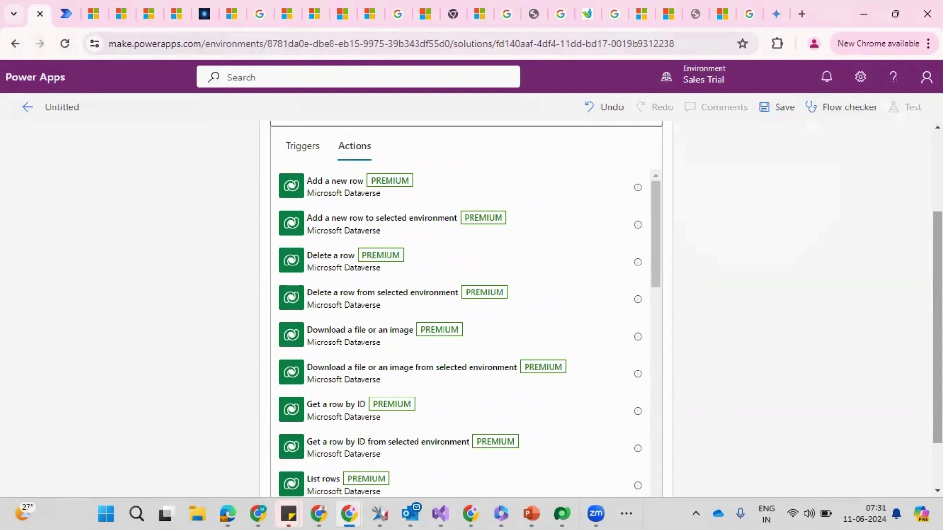
{"action": "left_click", "coordinate": [377, 198]}
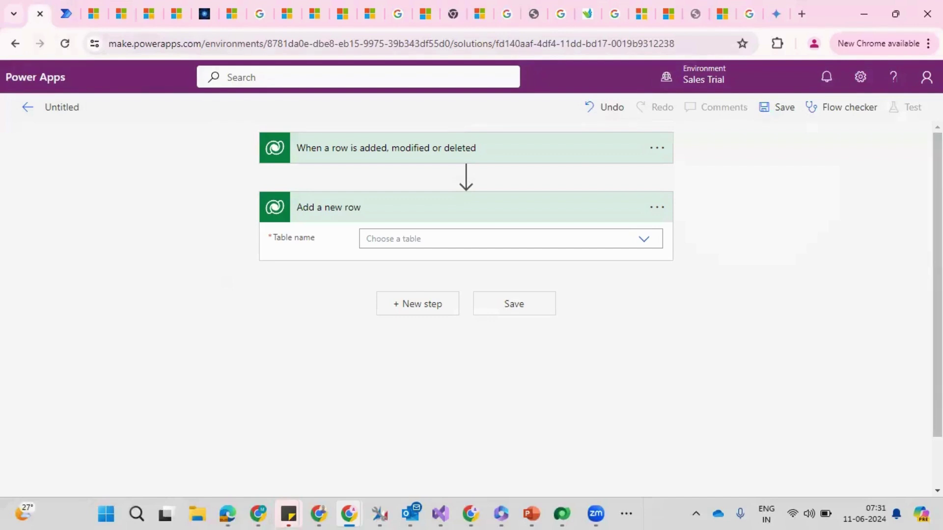
{"action": "left_click", "coordinate": [596, 210]}
{"action": "left_click", "coordinate": [597, 210]}
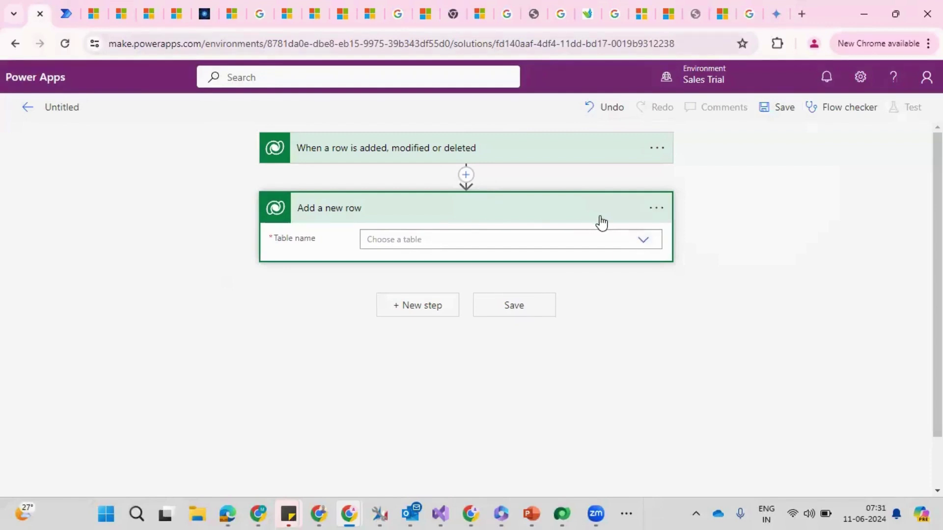
- Find the Contacts table and set it as the table name of the "Add a new row" action
{"action": "left_click", "coordinate": [619, 240]}
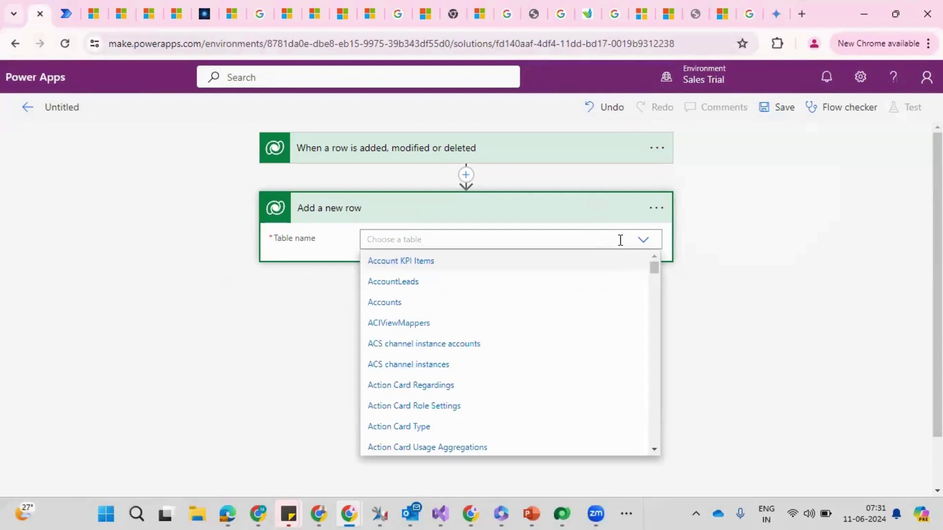
{"action": "type", "text": "co"}
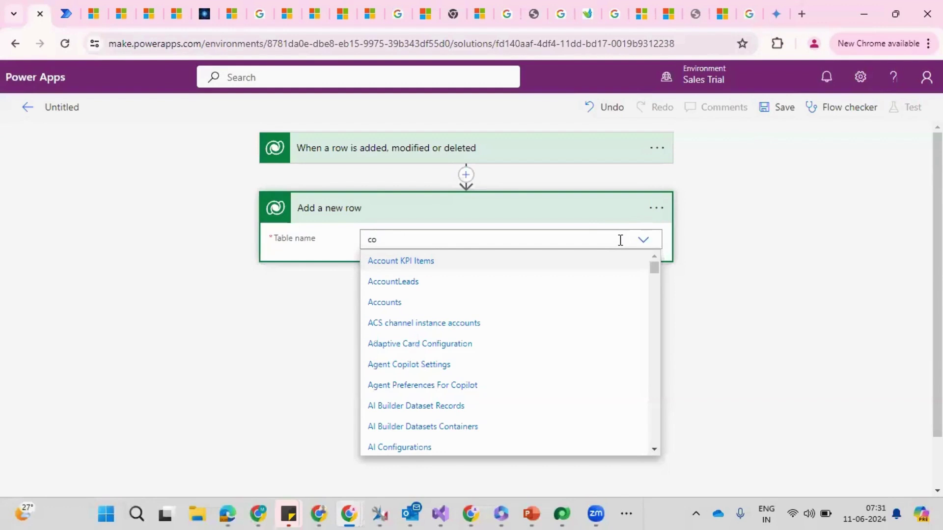
{"action": "type", "text": "n"}
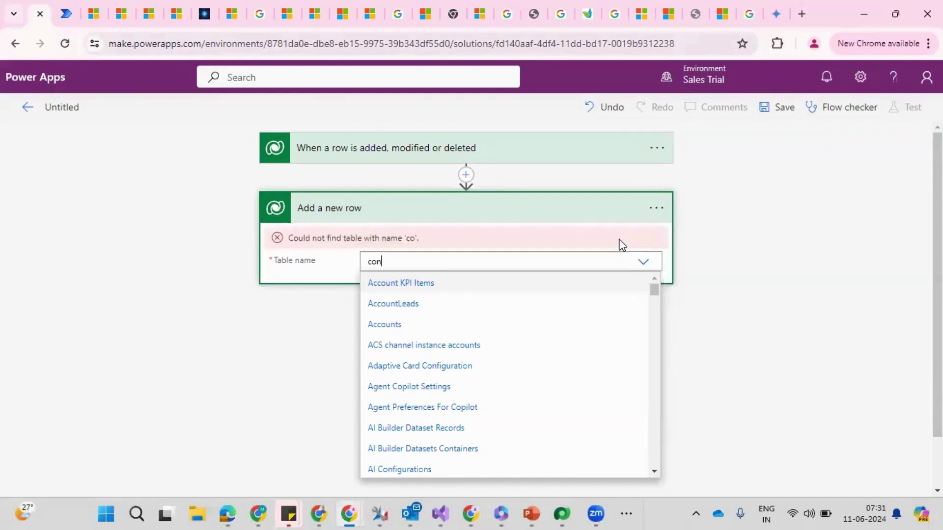
{"action": "type", "text": "tac"}
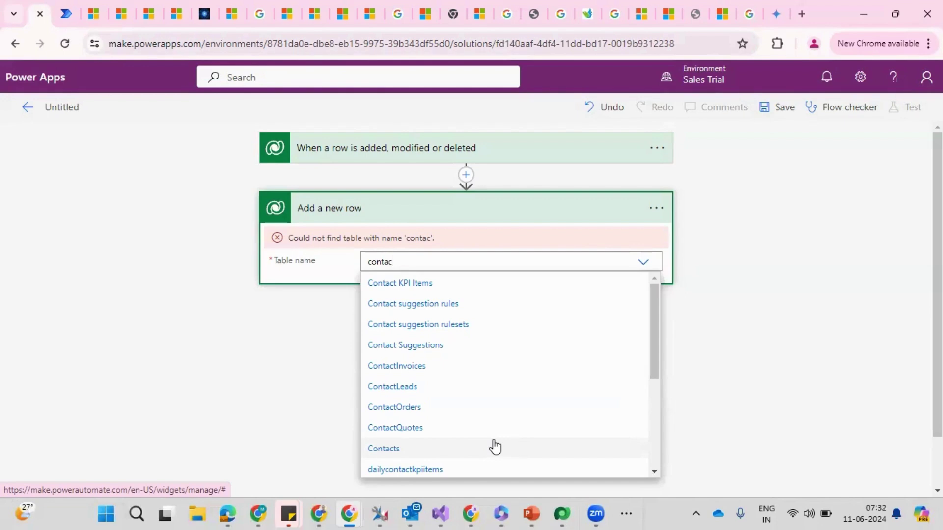
{"action": "left_click", "coordinate": [495, 447]}
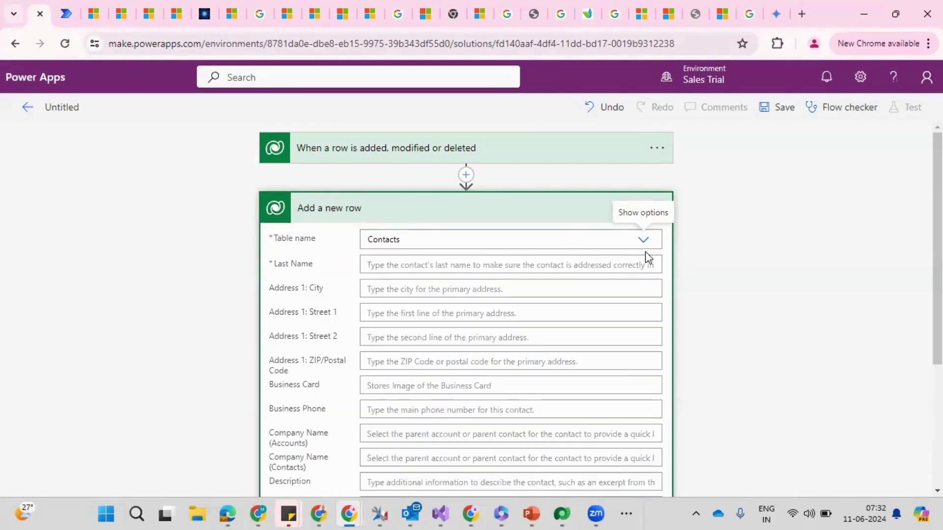
- Show the advanced options of the "Add a new row" action for the Contacts table
{"action": "scroll", "coordinate": [648, 258], "scroll_direction": "down", "scroll_amount": 1}
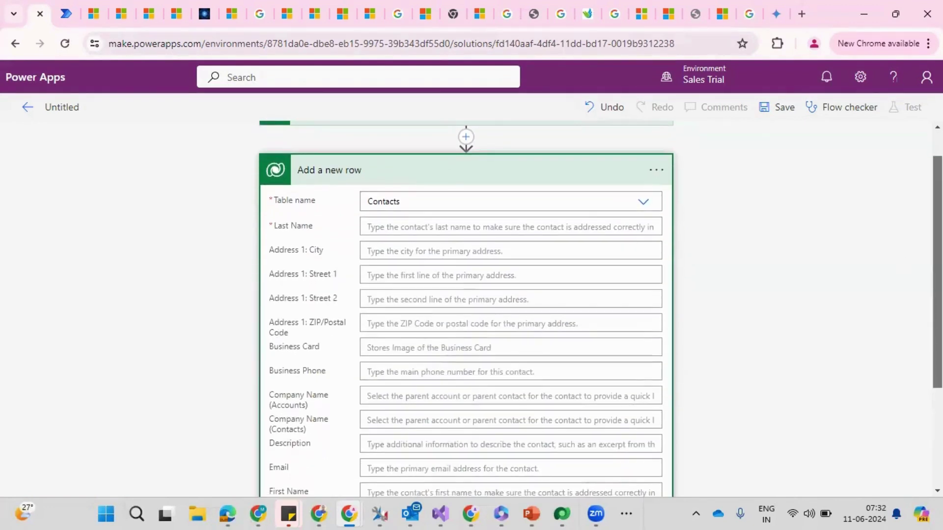
{"action": "scroll", "coordinate": [648, 257], "scroll_direction": "down", "scroll_amount": 1}
{"action": "scroll", "coordinate": [649, 257], "scroll_direction": "down", "scroll_amount": 4}
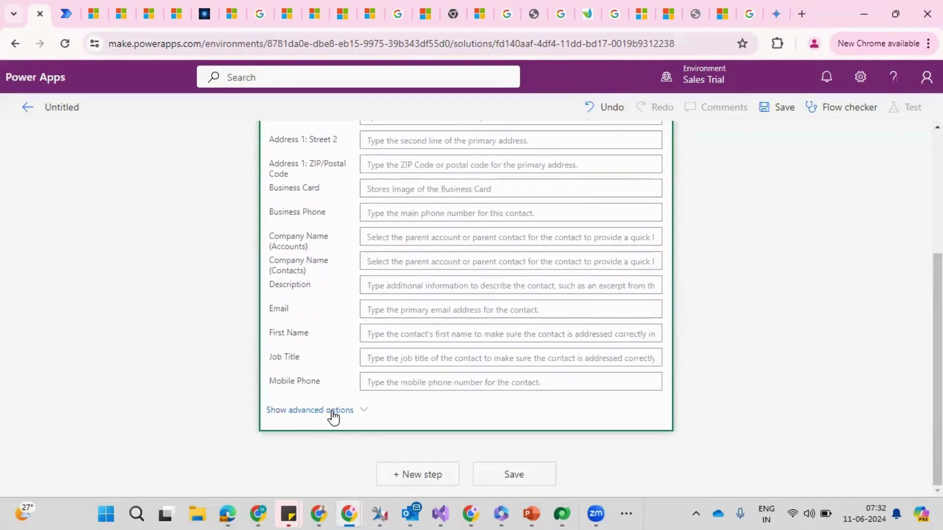
{"action": "left_click", "coordinate": [332, 412]}
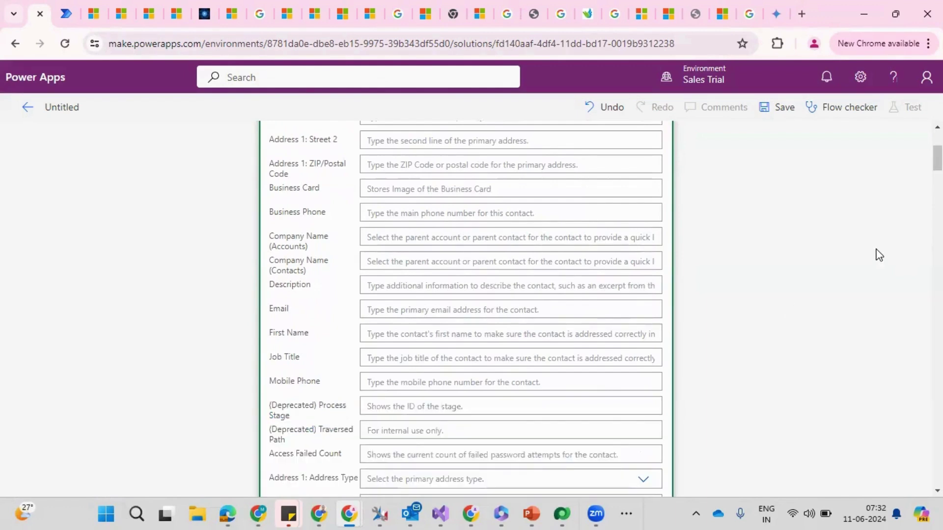
- Look through the full list of contact fields offered by the "Add a new row" action
{"action": "scroll", "coordinate": [467, 305], "scroll_direction": "up", "scroll_amount": 2}
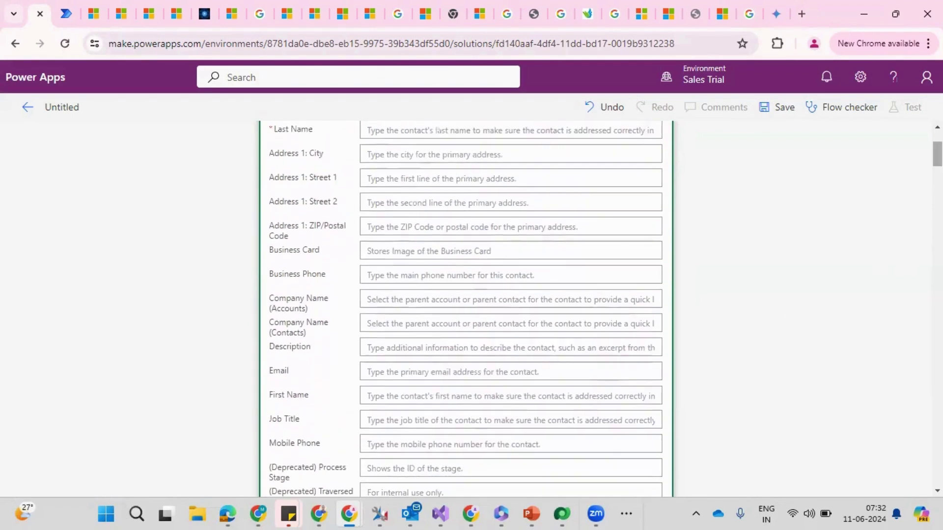
{"action": "scroll", "coordinate": [467, 305], "scroll_direction": "up", "scroll_amount": 3}
{"action": "scroll", "coordinate": [467, 304], "scroll_direction": "down", "scroll_amount": 7}
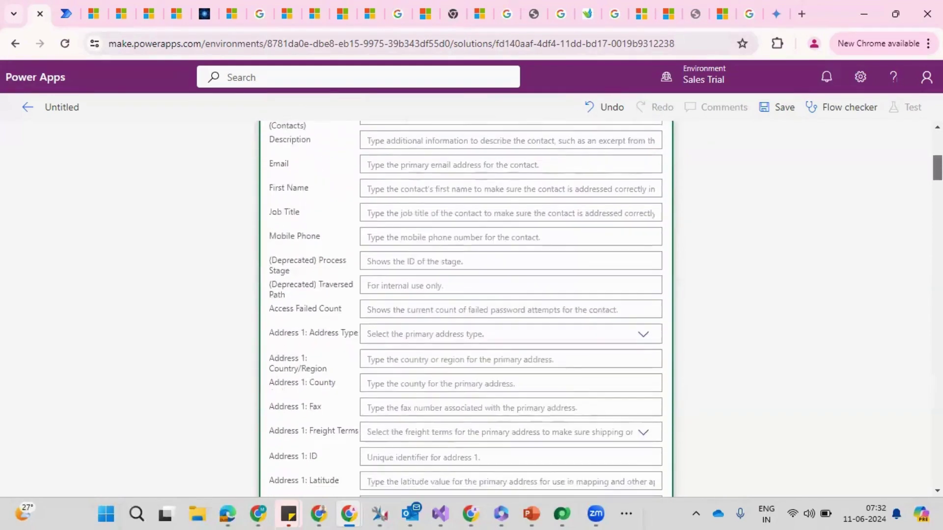
{"action": "scroll", "coordinate": [466, 304], "scroll_direction": "down", "scroll_amount": 8}
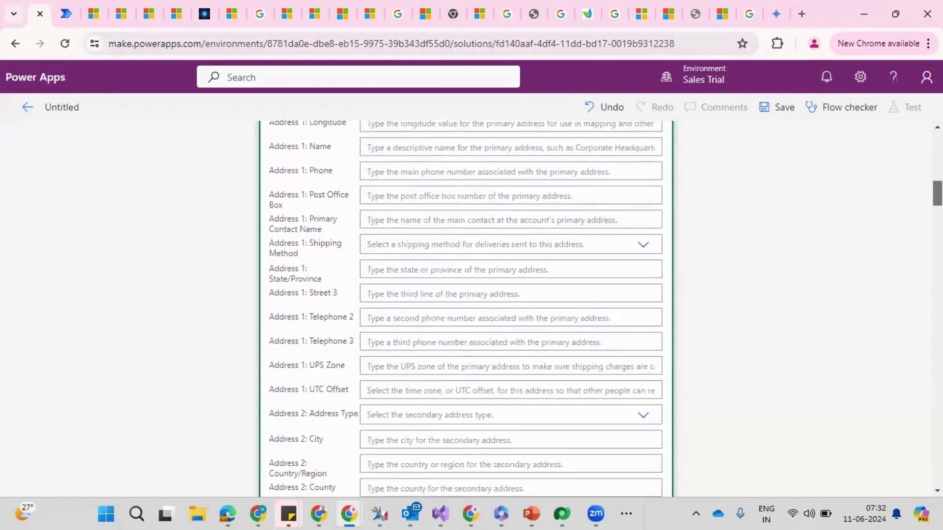
{"action": "scroll", "coordinate": [466, 304], "scroll_direction": "down", "scroll_amount": 9}
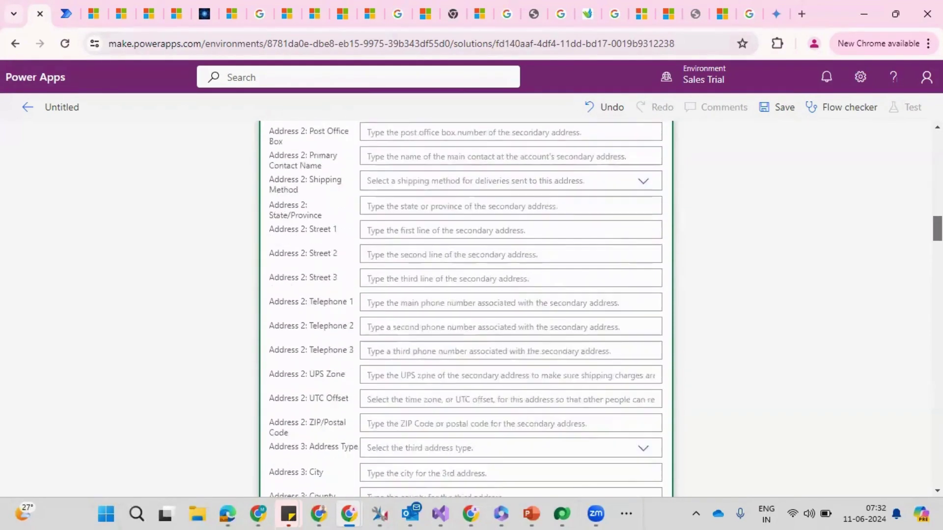
{"action": "scroll", "coordinate": [466, 304], "scroll_direction": "down", "scroll_amount": 10}
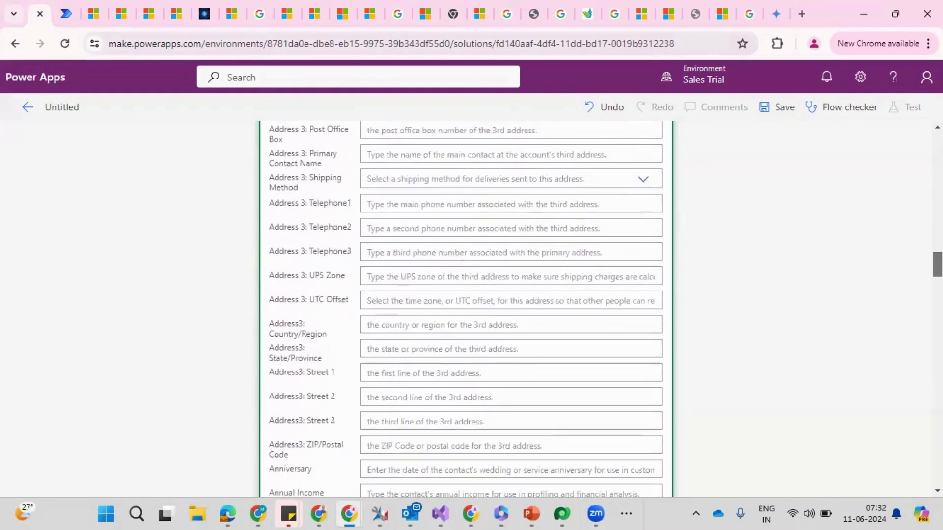
{"action": "scroll", "coordinate": [467, 304], "scroll_direction": "down", "scroll_amount": 10}
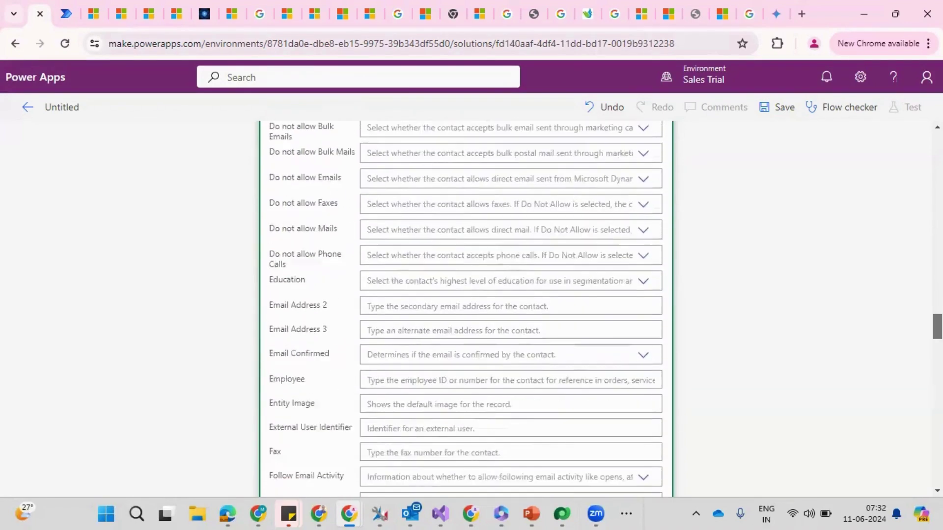
{"action": "scroll", "coordinate": [467, 305], "scroll_direction": "down", "scroll_amount": 10}
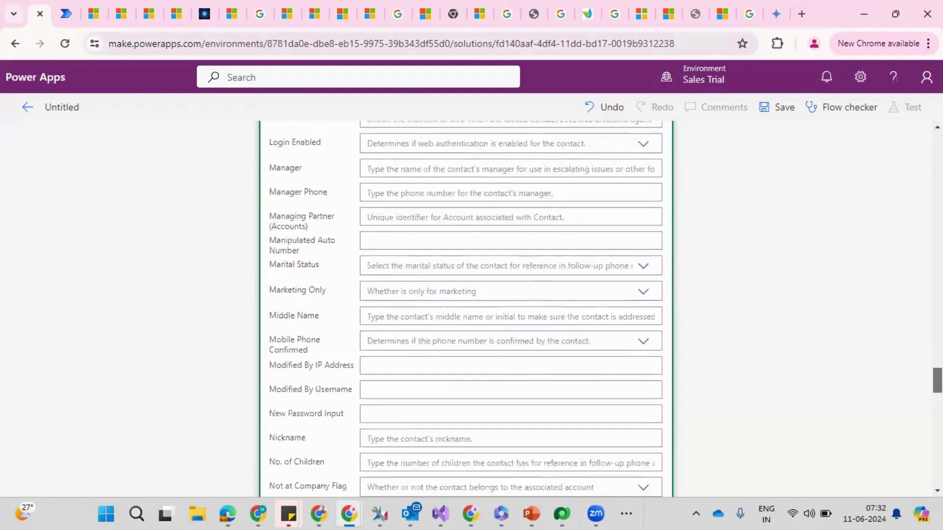
{"action": "scroll", "coordinate": [466, 304], "scroll_direction": "down", "scroll_amount": 10}
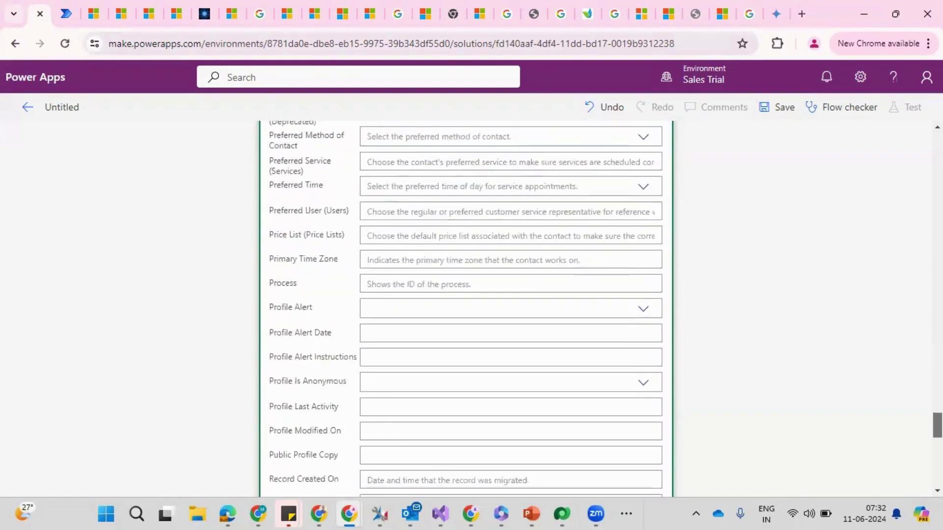
{"action": "scroll", "coordinate": [466, 305], "scroll_direction": "down", "scroll_amount": 5}
{"action": "scroll", "coordinate": [461, 308], "scroll_direction": "down", "scroll_amount": 1}
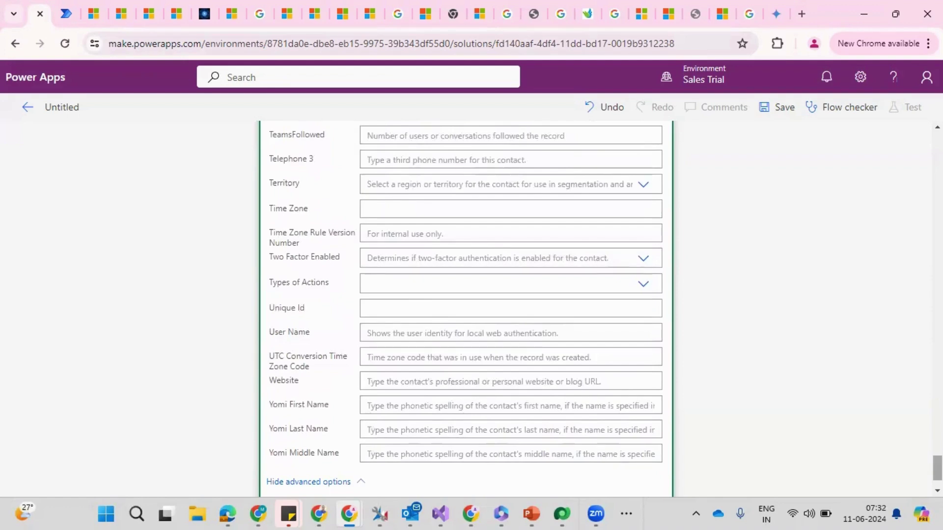
{"action": "right_click", "coordinate": [715, 379]}
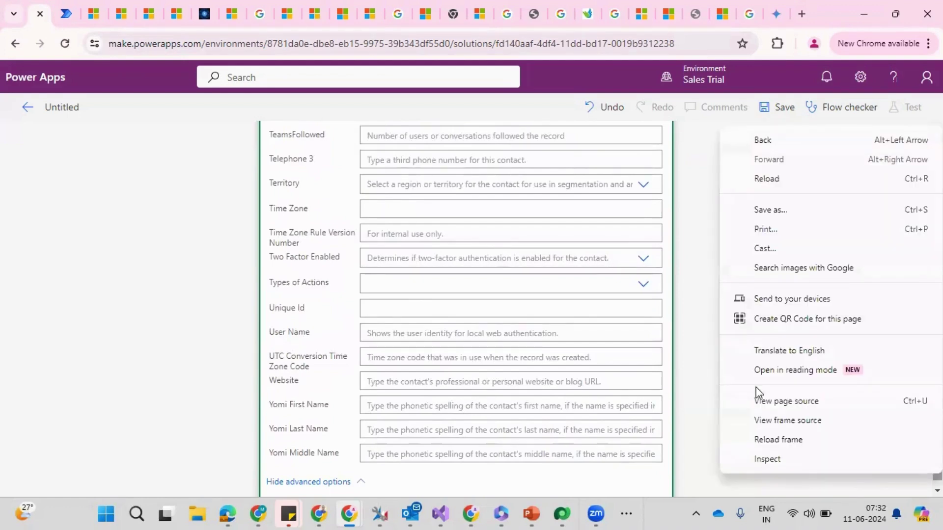
{"action": "key", "text": "Escape"}
{"action": "scroll", "coordinate": [465, 310], "scroll_direction": "down", "scroll_amount": 2}
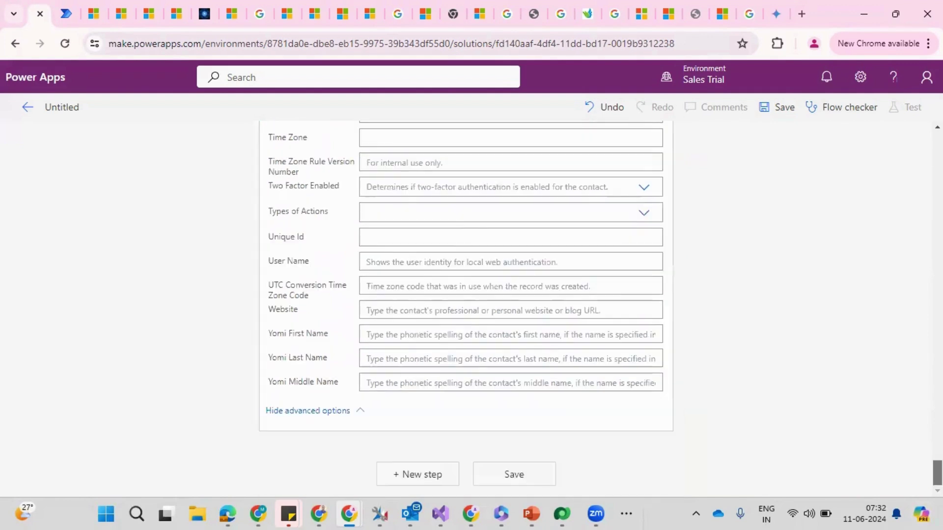
{"action": "scroll", "coordinate": [465, 308], "scroll_direction": "up", "scroll_amount": 7}
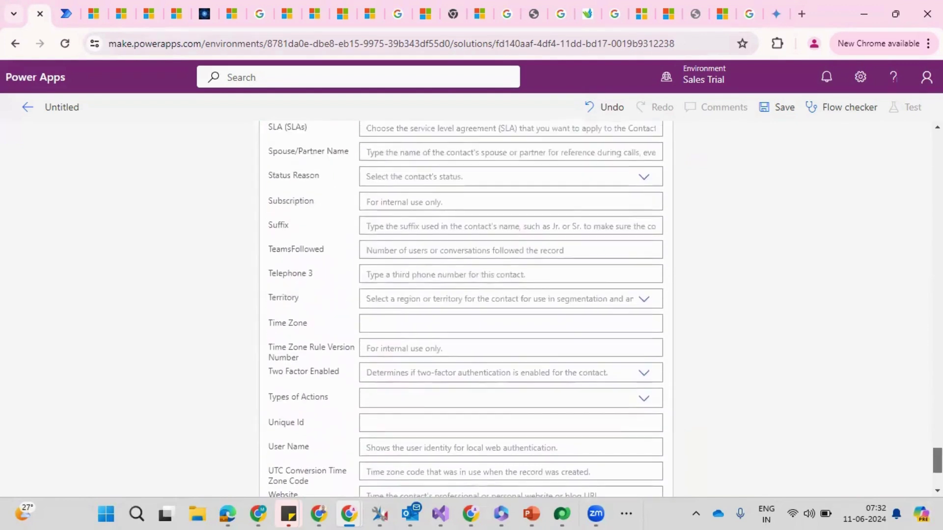
{"action": "scroll", "coordinate": [466, 308], "scroll_direction": "up", "scroll_amount": 5}
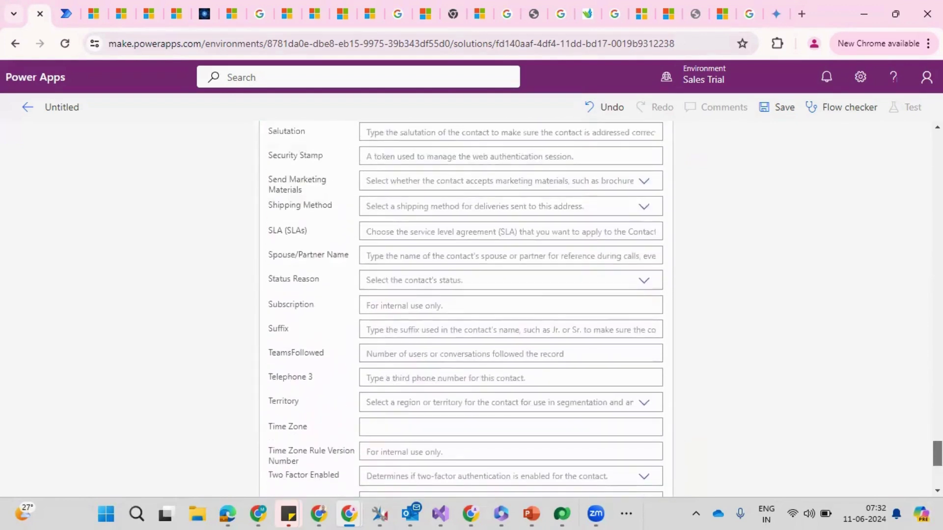
{"action": "scroll", "coordinate": [466, 308], "scroll_direction": "up", "scroll_amount": 4}
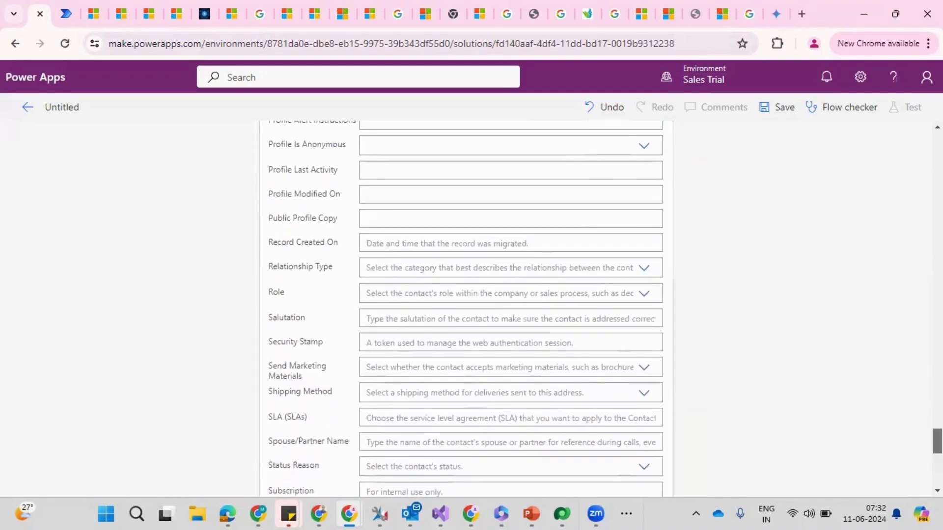
{"action": "scroll", "coordinate": [465, 308], "scroll_direction": "up", "scroll_amount": 3}
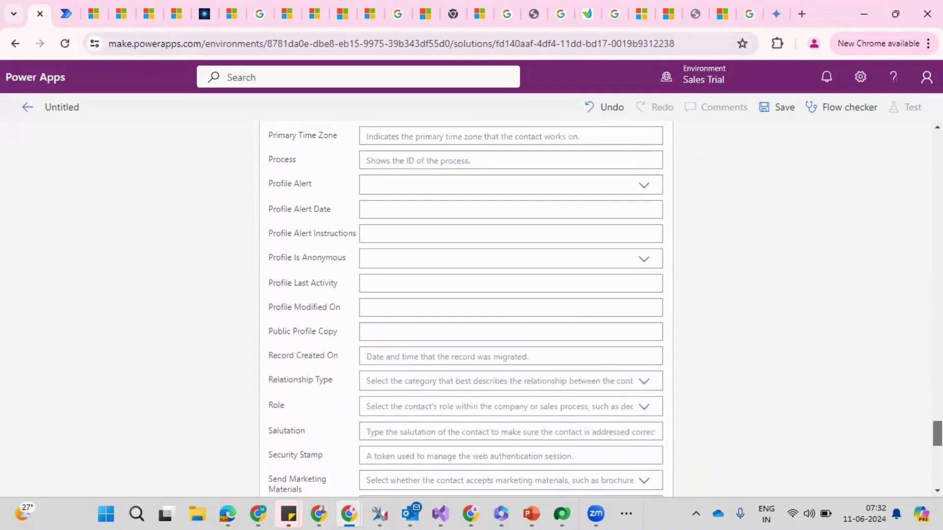
{"action": "scroll", "coordinate": [919, 398], "scroll_direction": "up", "scroll_amount": 20}
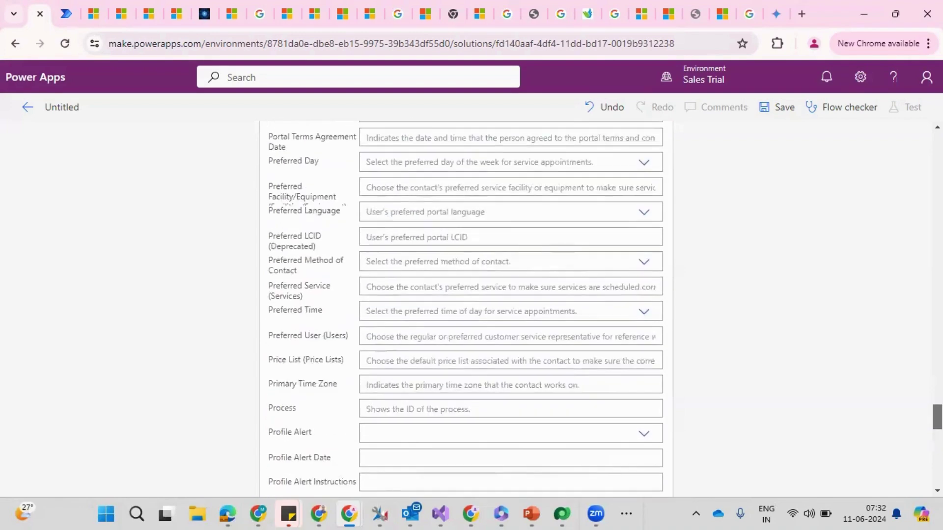
{"action": "scroll", "coordinate": [919, 397], "scroll_direction": "up", "scroll_amount": 20}
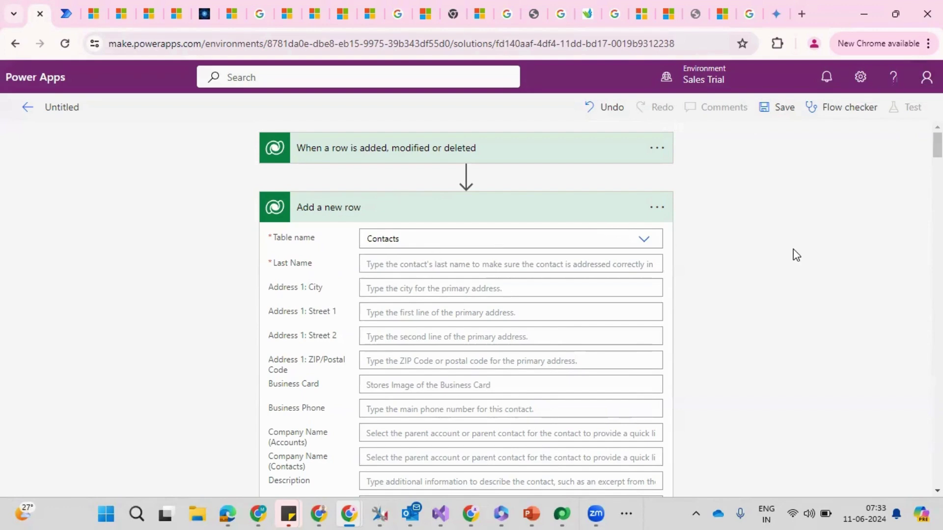
- Search the page for a full name field among the contact fields, then clear the search text
{"action": "left_click", "coordinate": [522, 264]}
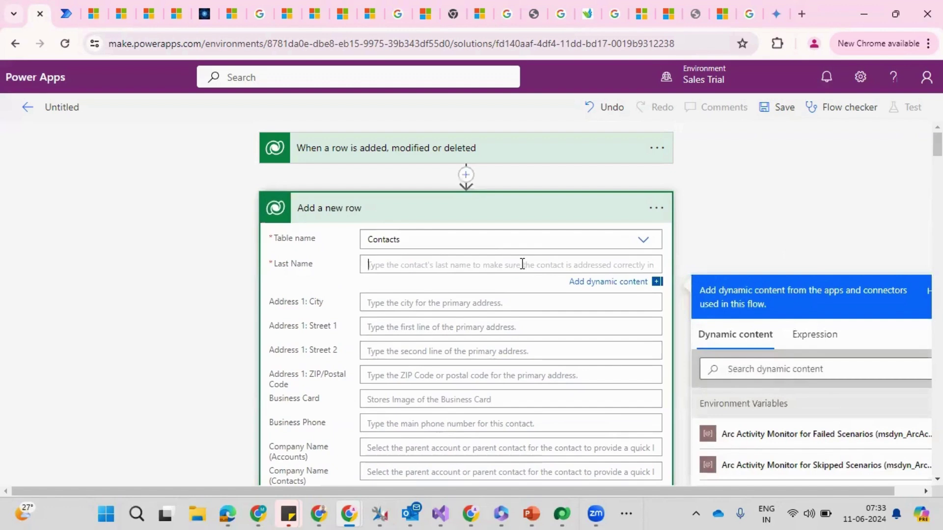
{"action": "key", "text": "ctrl+f"}
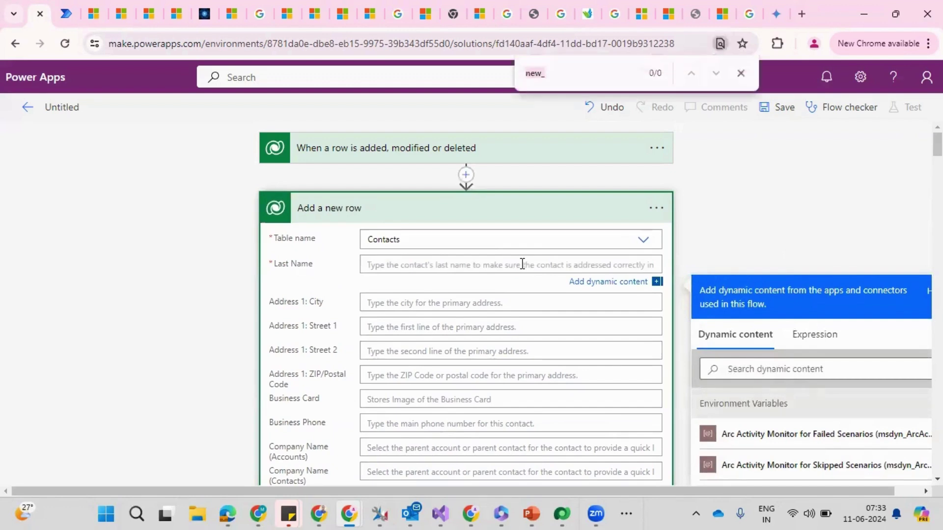
{"action": "type", "text": "full"}
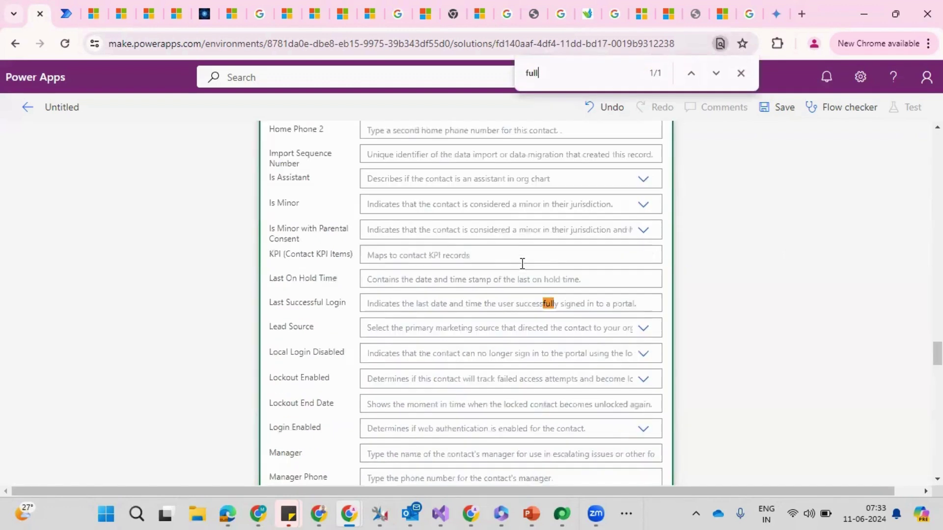
{"action": "type", "text": "n"}
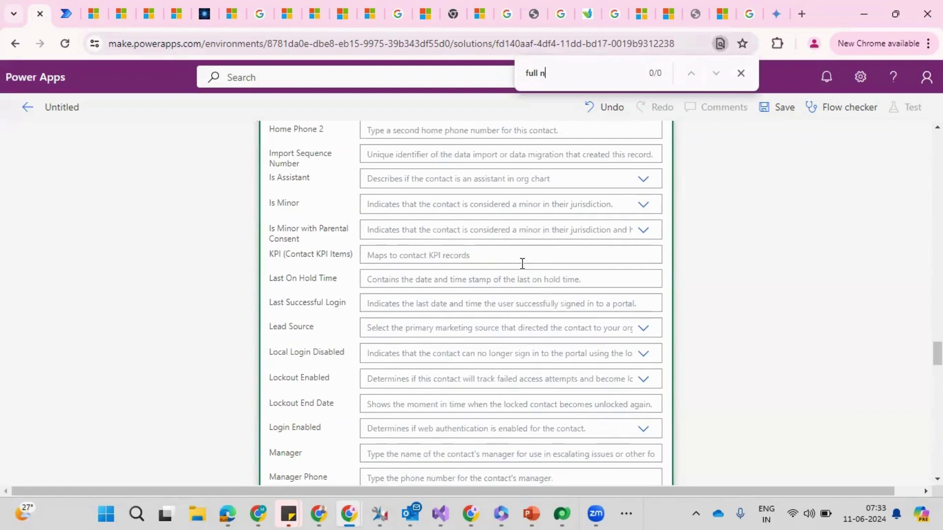
{"action": "key", "text": "BackSpace"}
{"action": "key", "text": "BackSpace"}
{"action": "key", "text": "BackSpace"}
{"action": "key", "text": "BackSpace"}
{"action": "key", "text": "BackSpace"}
{"action": "scroll", "coordinate": [900, 226], "scroll_direction": "up", "scroll_amount": 20}
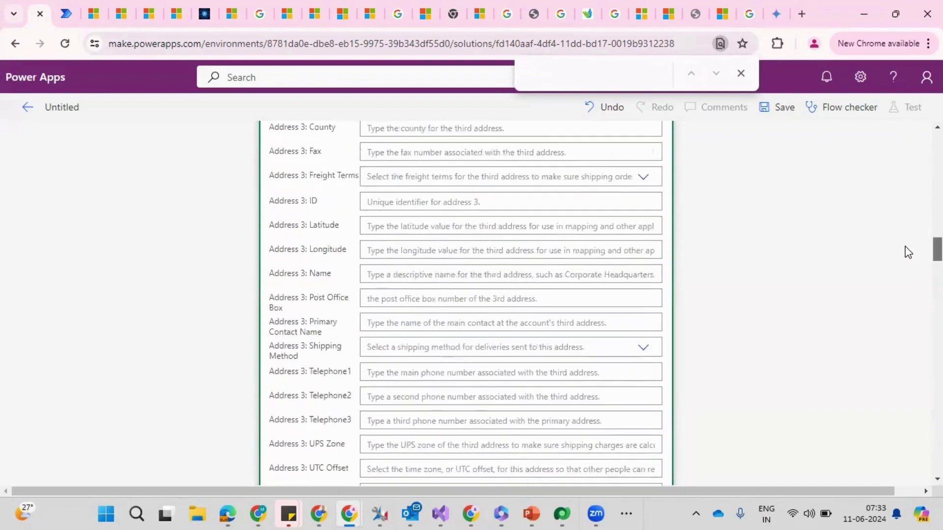
{"action": "scroll", "coordinate": [894, 196], "scroll_direction": "up", "scroll_amount": 15}
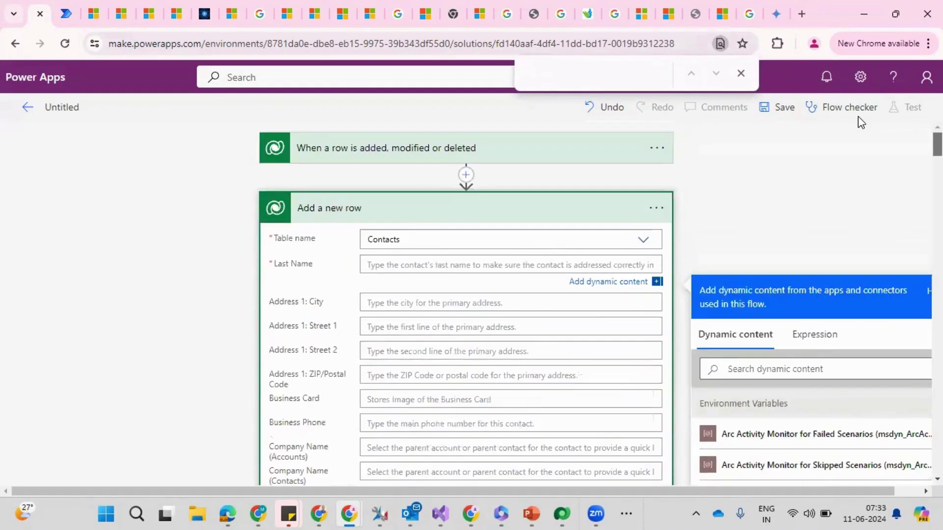
- Search the dynamic content for "accoun", insert the trigger's Account Name into the contact's Last Name field, and close the page search
{"action": "left_click", "coordinate": [375, 267]}
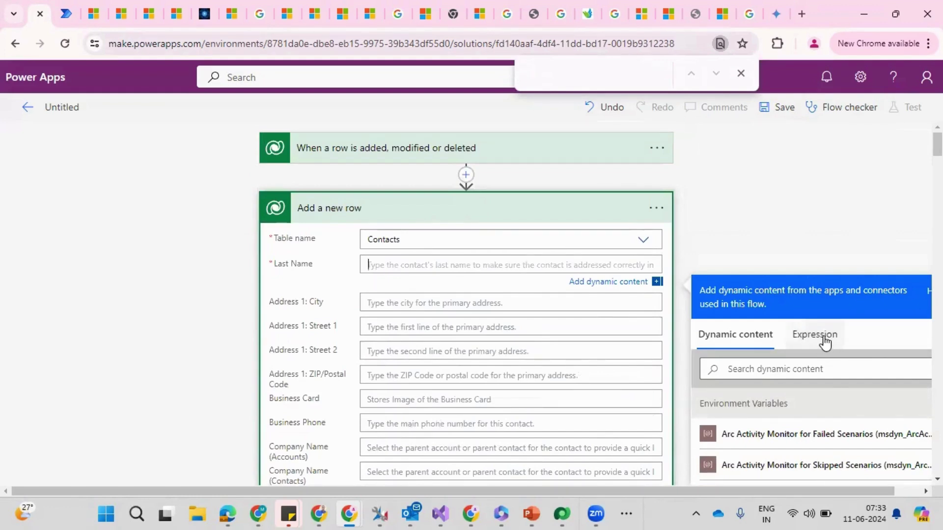
{"action": "left_click", "coordinate": [764, 372]}
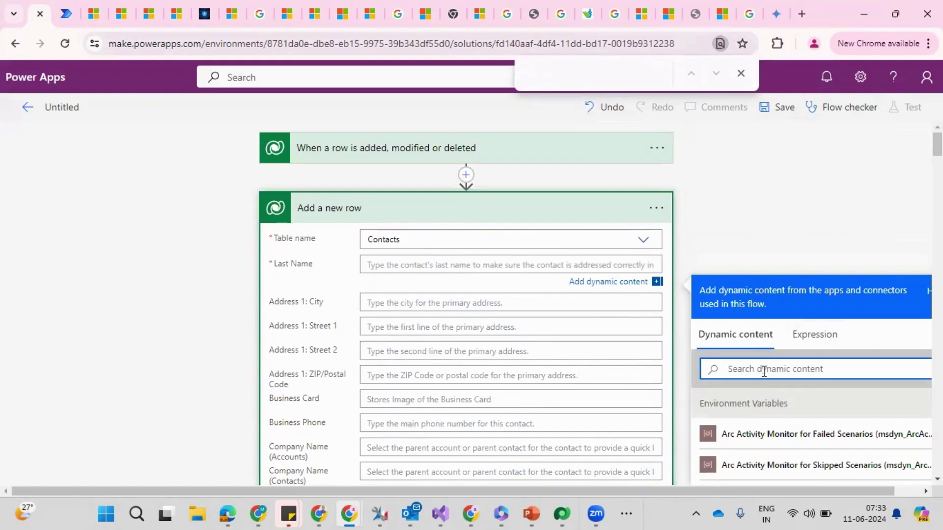
{"action": "type", "text": "ac"}
{"action": "key", "text": "BackSpace"}
{"action": "key", "text": "BackSpace"}
{"action": "type", "text": "a"}
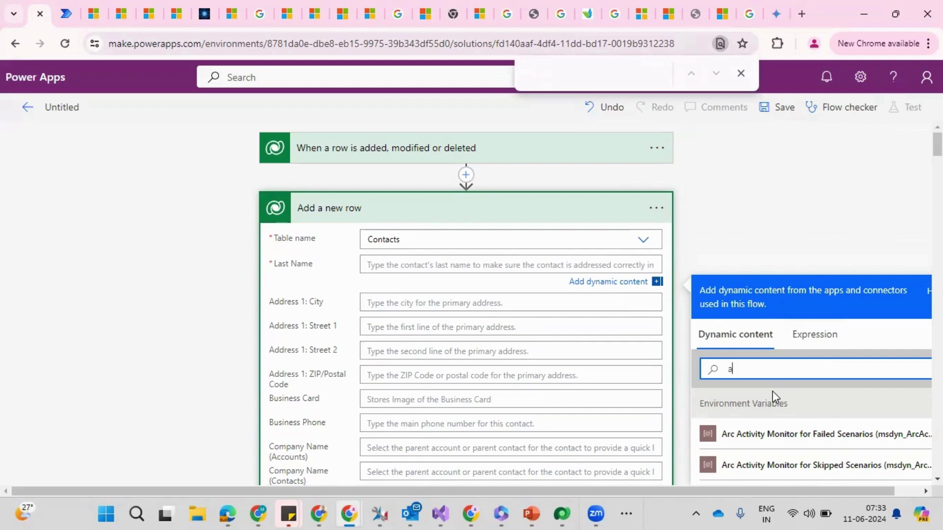
{"action": "type", "text": "ccoun"}
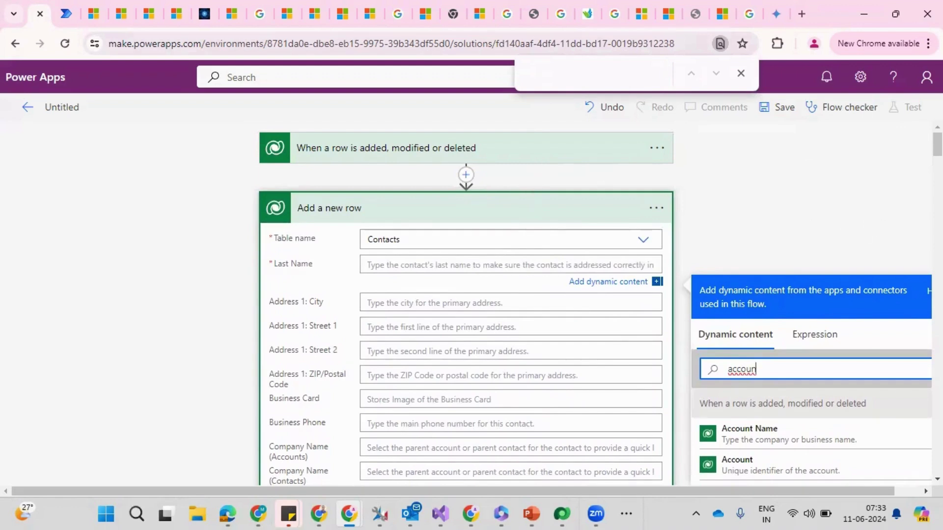
{"action": "scroll", "coordinate": [779, 340], "scroll_direction": "down", "scroll_amount": 2}
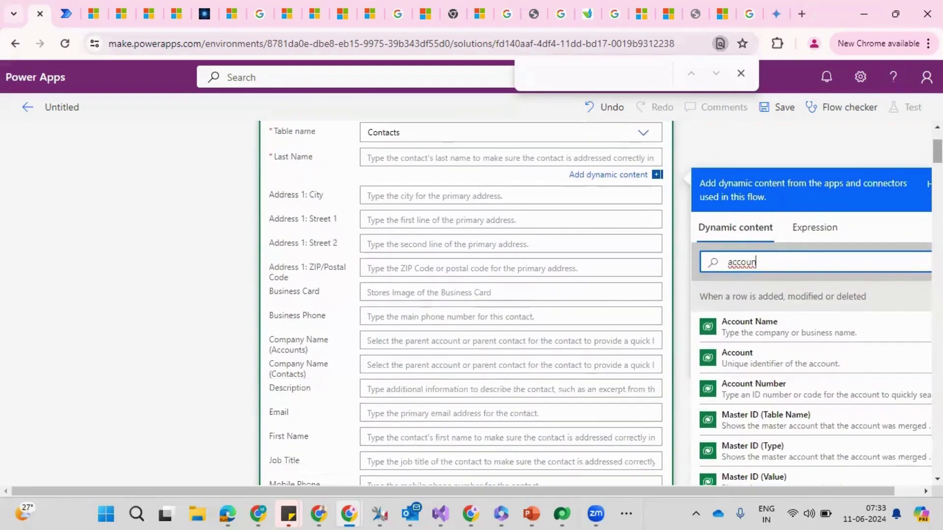
{"action": "left_click", "coordinate": [778, 338]}
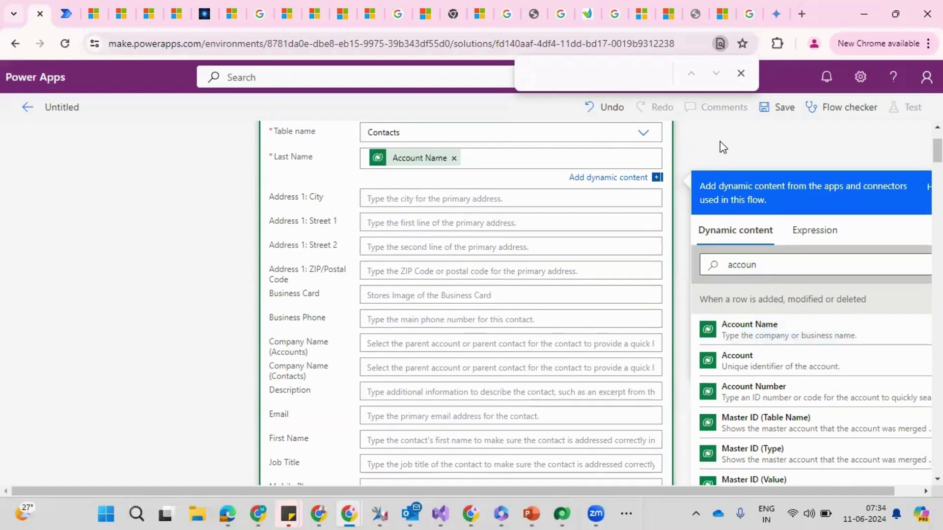
{"action": "left_click", "coordinate": [741, 73]}
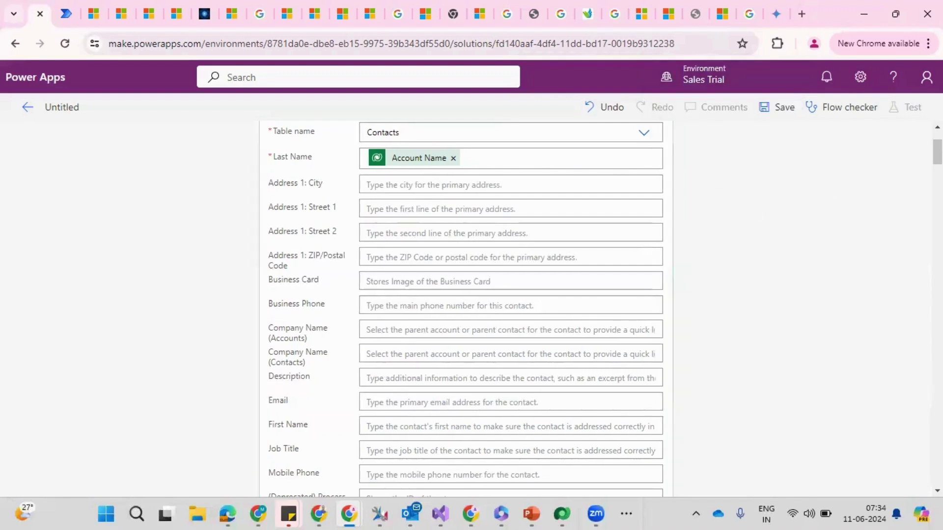
- Expand the "When a row is added, modified or deleted" trigger to review its change type, table name and scope
{"action": "scroll", "coordinate": [466, 309], "scroll_direction": "up", "scroll_amount": 3}
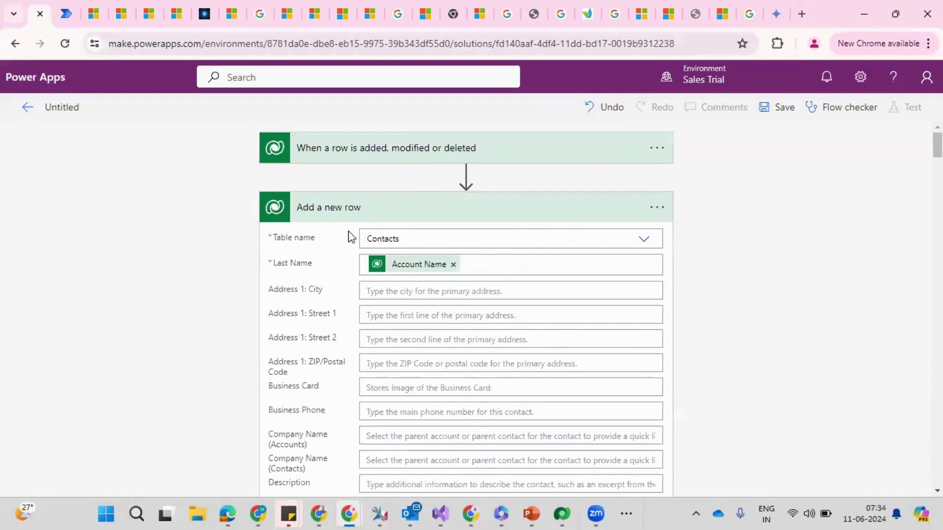
{"action": "left_click", "coordinate": [427, 164]}
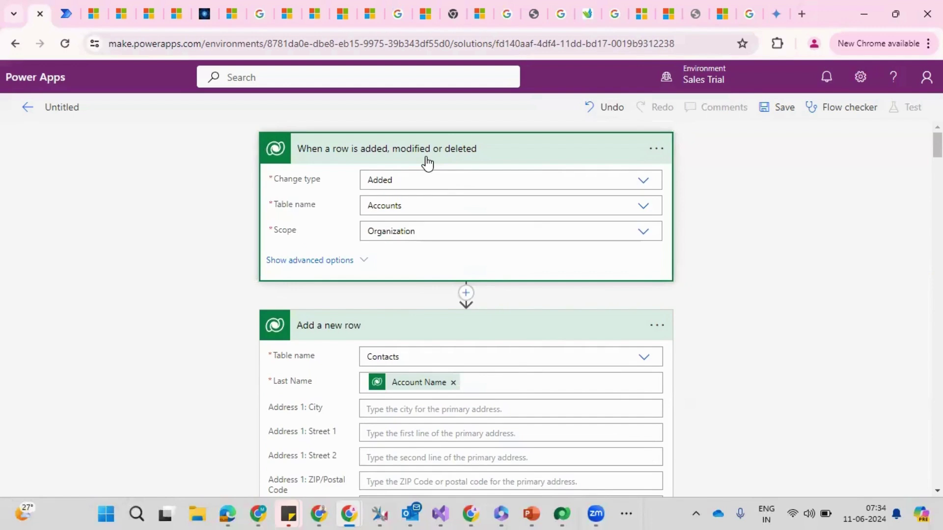
- Collapse the trigger, search the dynamic content for "em", and insert the trigger's Email into the contact's Email field
{"action": "left_click", "coordinate": [427, 163]}
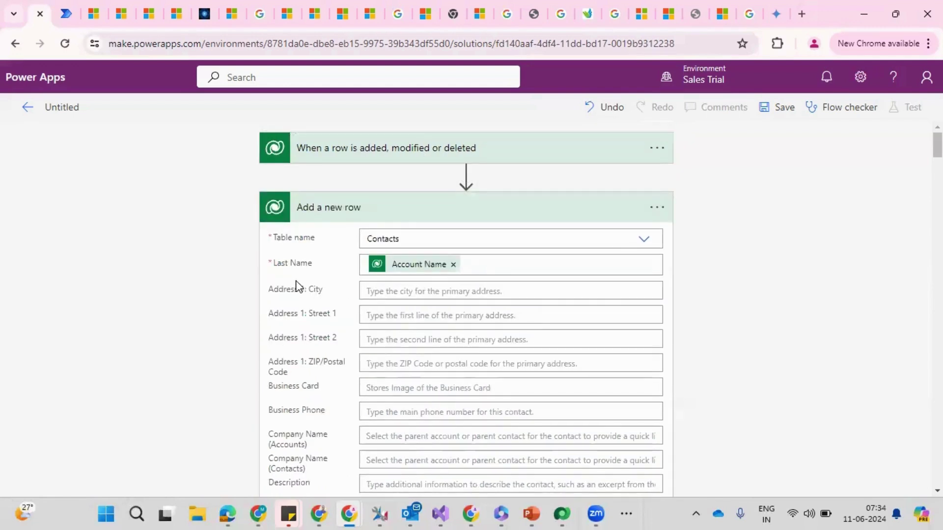
{"action": "left_click", "coordinate": [400, 291]}
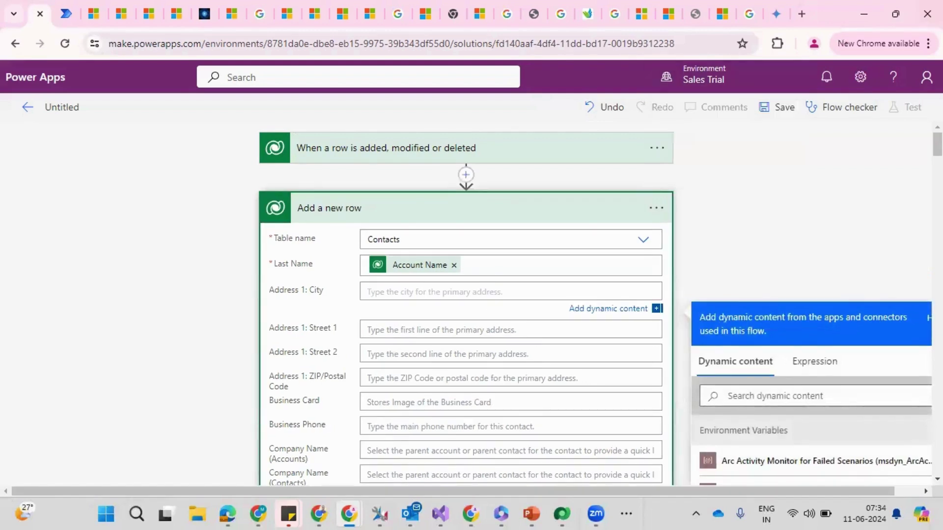
{"action": "scroll", "coordinate": [445, 300], "scroll_direction": "down", "scroll_amount": 3}
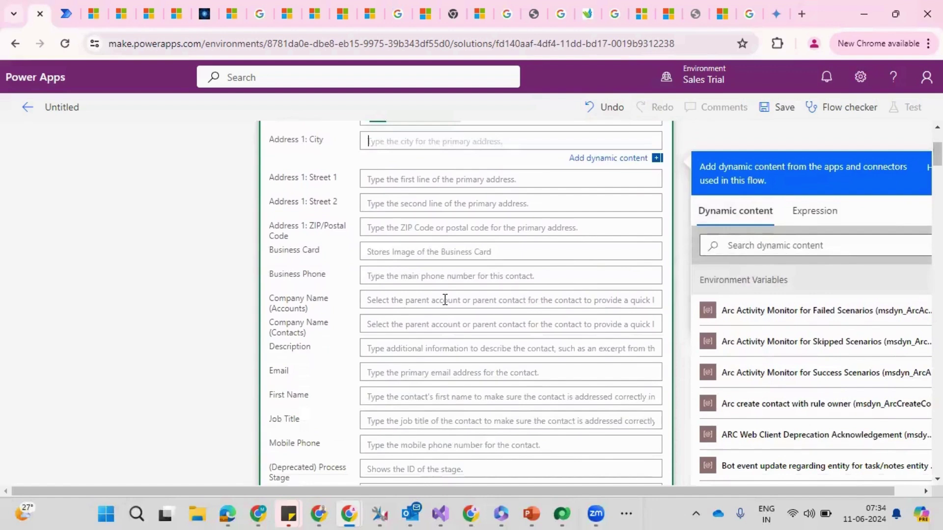
{"action": "left_click", "coordinate": [389, 371]}
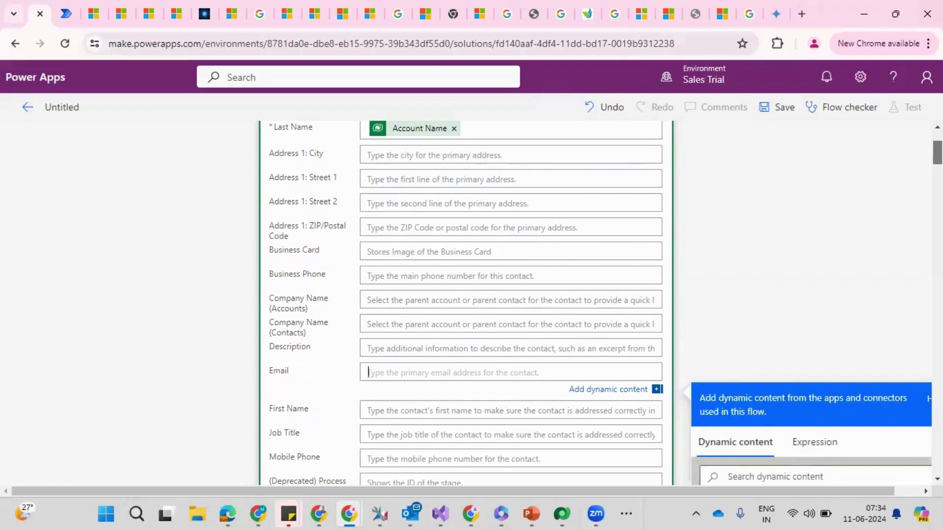
{"action": "scroll", "coordinate": [909, 185], "scroll_direction": "down", "scroll_amount": 1}
{"action": "scroll", "coordinate": [606, 302], "scroll_direction": "down", "scroll_amount": 2}
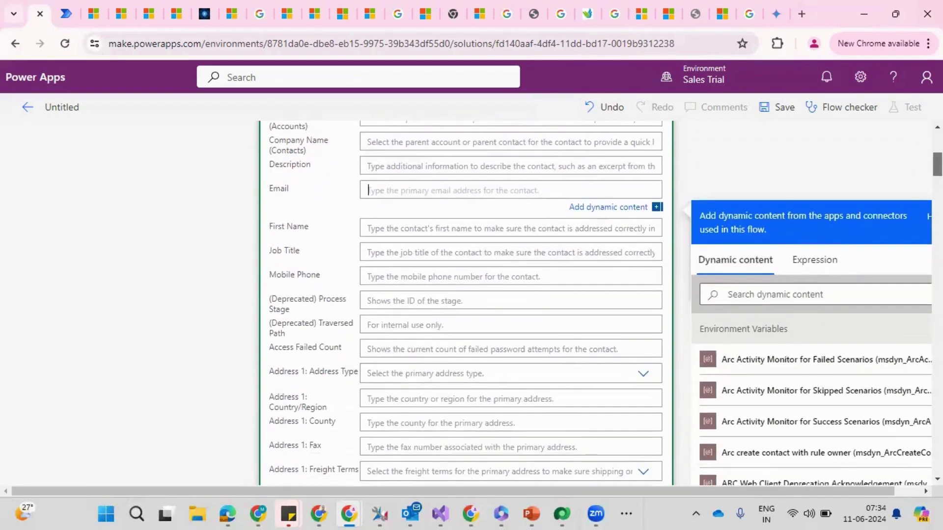
{"action": "left_click", "coordinate": [729, 296]}
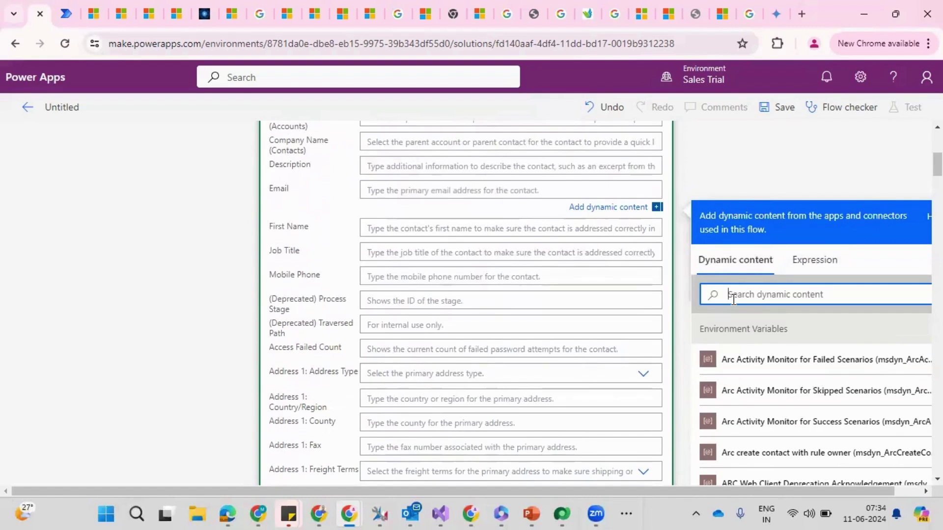
{"action": "type", "text": "em"}
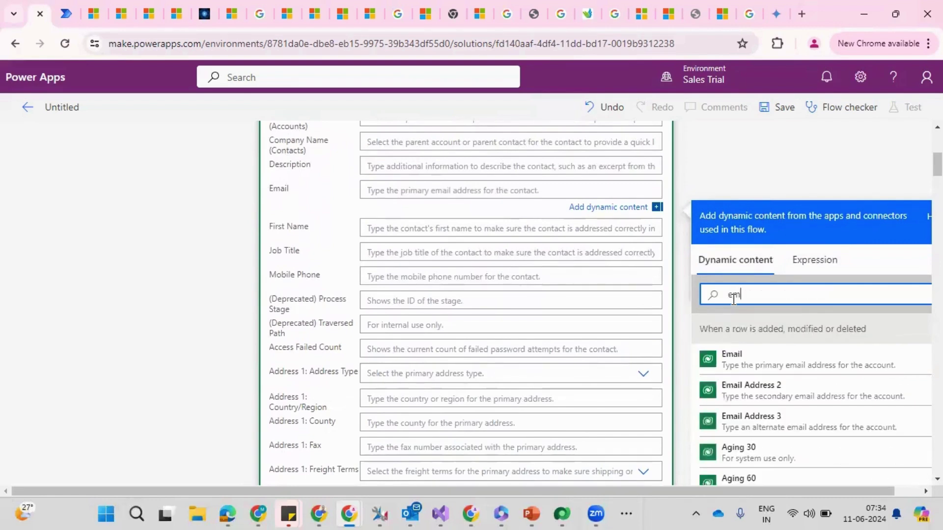
{"action": "left_click", "coordinate": [739, 361]}
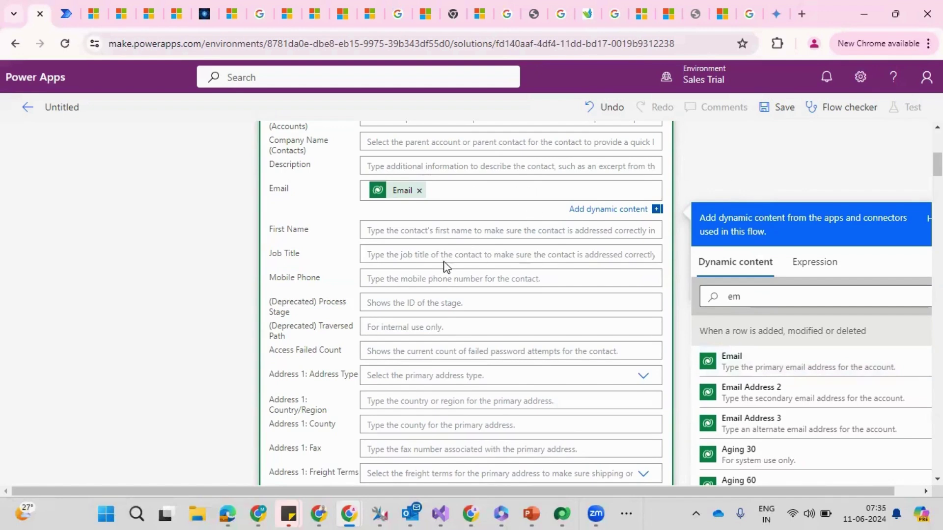
{"action": "left_click", "coordinate": [499, 224]}
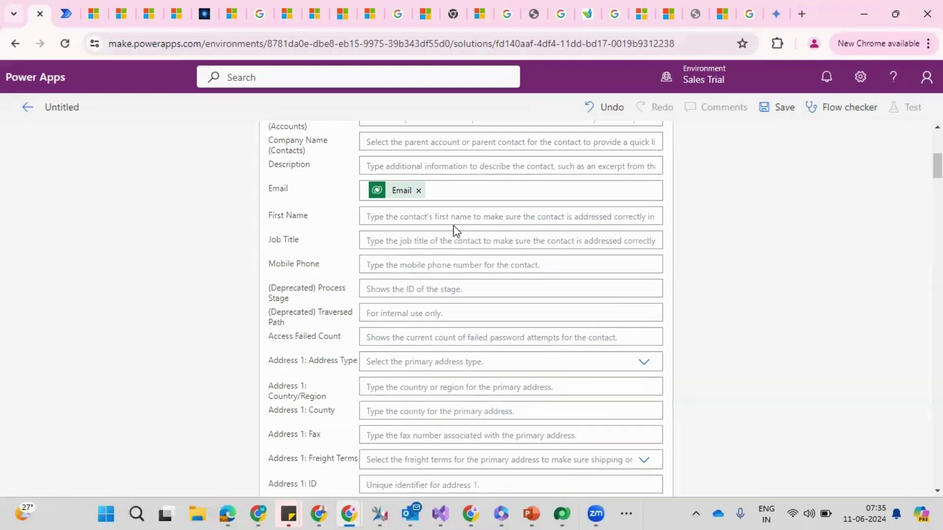
- Open the dynamic content for the contact's Mobile Phone field, search it for "mob", and clear the search
{"action": "left_click", "coordinate": [423, 261]}
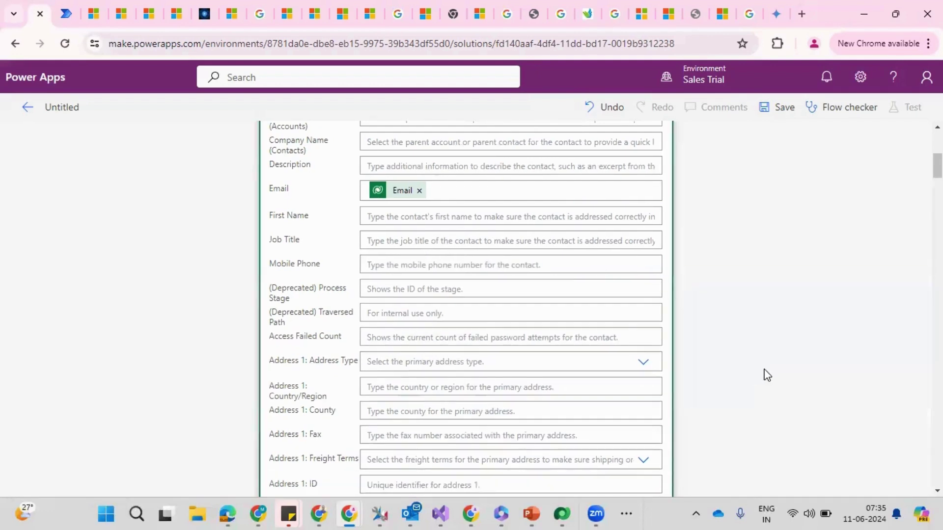
{"action": "left_click", "coordinate": [404, 259]}
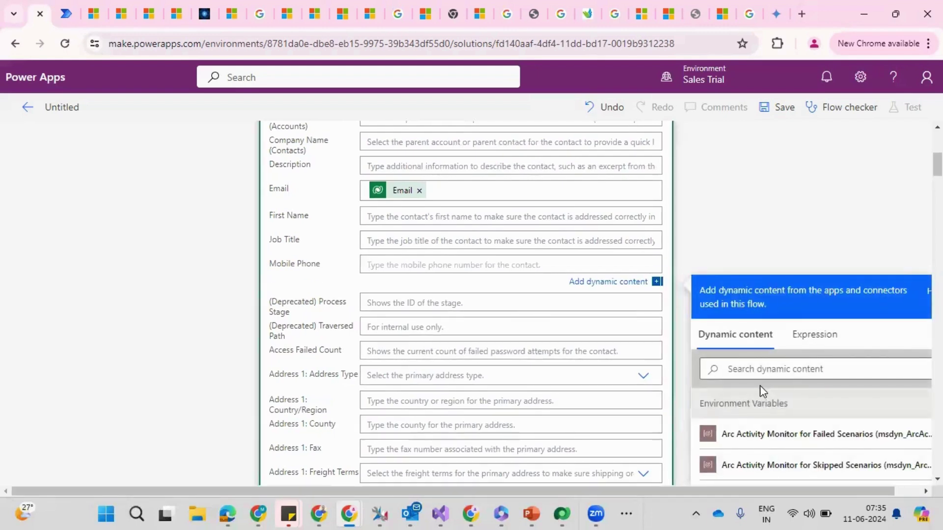
{"action": "left_click", "coordinate": [757, 372]}
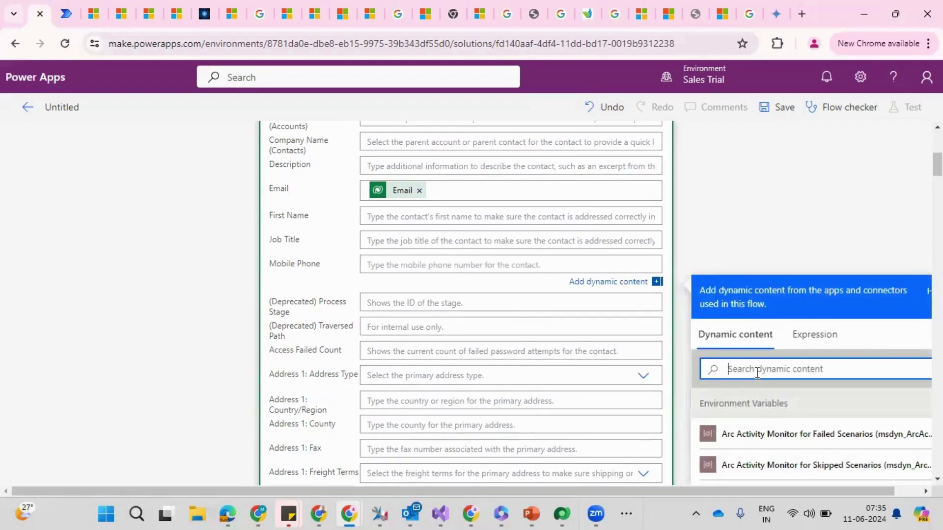
{"action": "type", "text": "mob"}
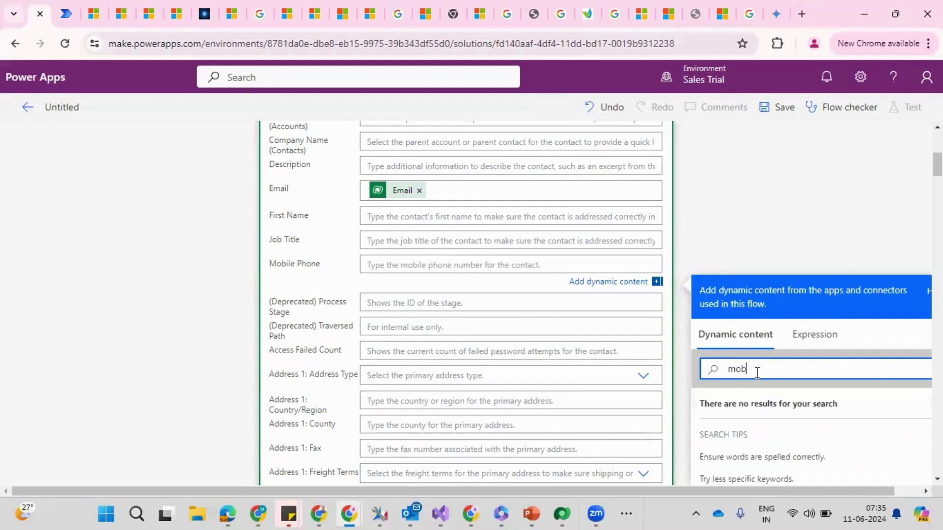
{"action": "key", "text": "BackSpace"}
{"action": "key", "text": "BackSpace"}
{"action": "key", "text": "BackSpace"}
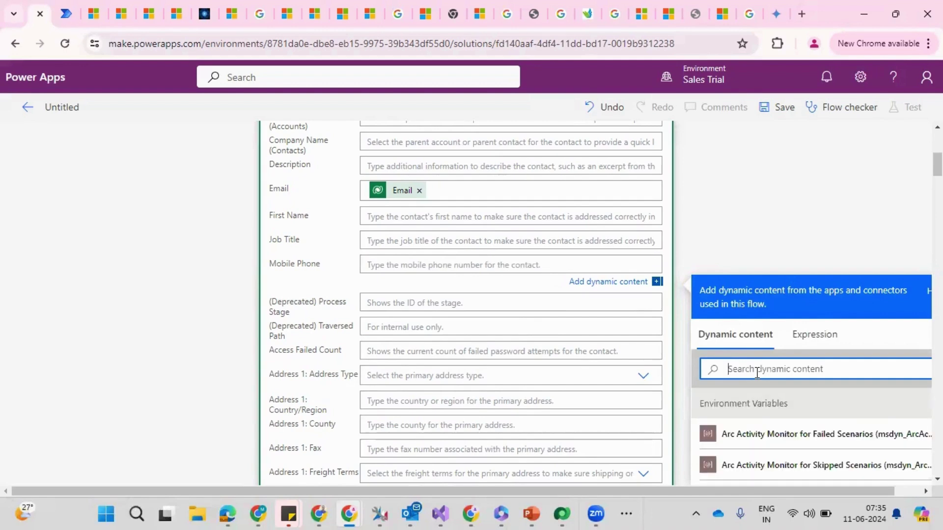
- Search the dynamic content for "bu" and look through the matching trigger fields for a phone value
{"action": "type", "text": "bu"}
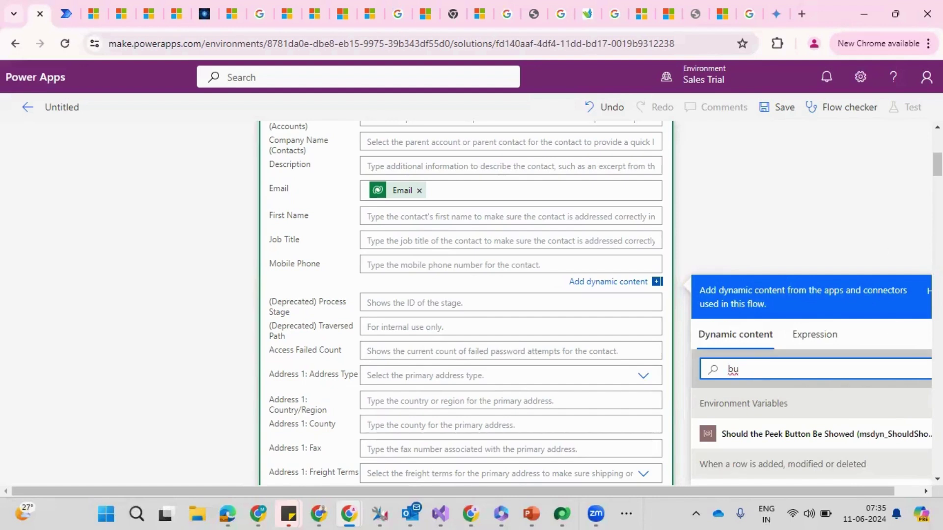
{"action": "scroll", "coordinate": [937, 167], "scroll_direction": "down", "scroll_amount": 3}
{"action": "scroll", "coordinate": [937, 167], "scroll_direction": "down", "scroll_amount": 1}
{"action": "scroll", "coordinate": [937, 167], "scroll_direction": "up", "scroll_amount": 1}
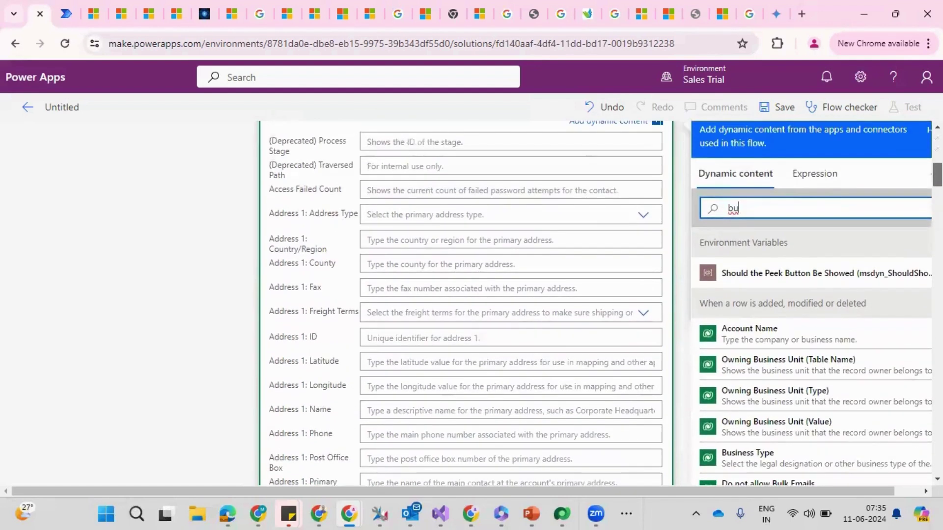
{"action": "scroll", "coordinate": [937, 167], "scroll_direction": "down", "scroll_amount": 2}
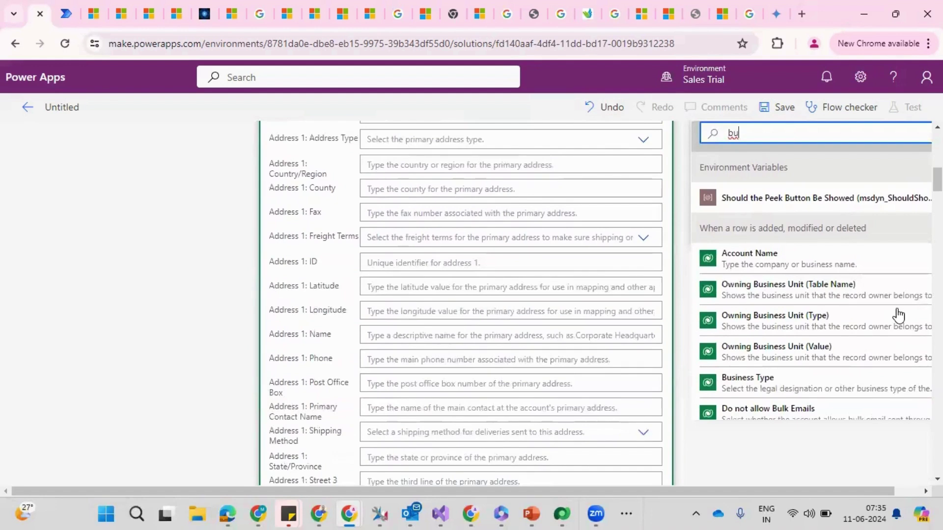
{"action": "scroll", "coordinate": [897, 311], "scroll_direction": "right", "scroll_amount": 1}
{"action": "scroll", "coordinate": [792, 285], "scroll_direction": "down", "scroll_amount": 1}
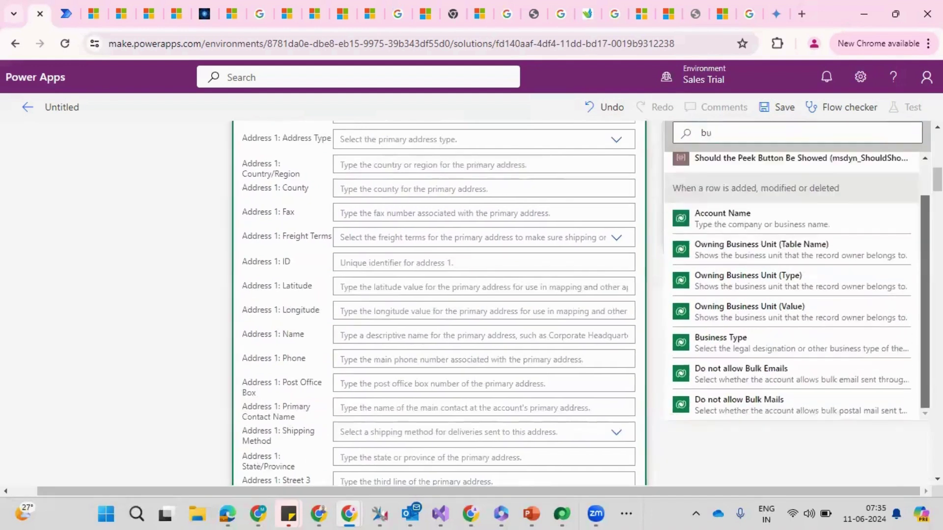
{"action": "scroll", "coordinate": [915, 296], "scroll_direction": "up", "scroll_amount": 1}
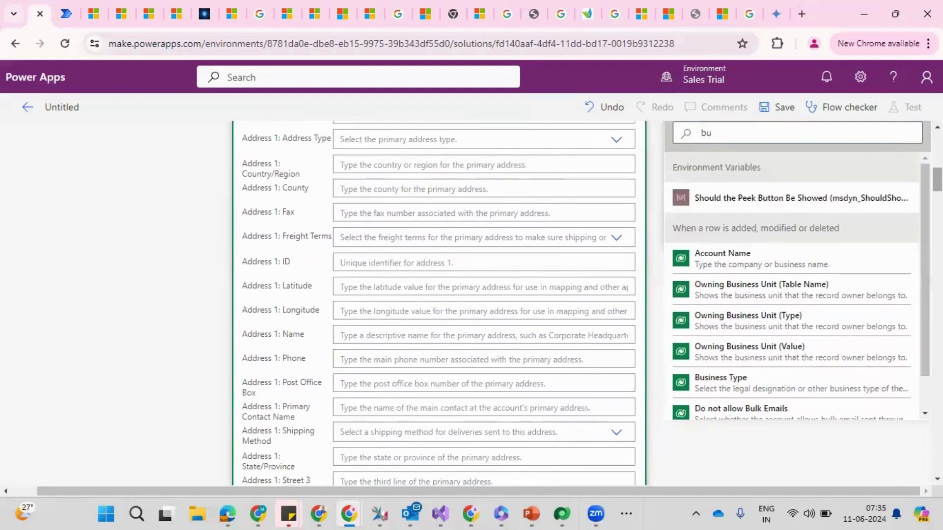
{"action": "scroll", "coordinate": [916, 293], "scroll_direction": "up", "scroll_amount": 3}
{"action": "scroll", "coordinate": [796, 295], "scroll_direction": "down", "scroll_amount": 2}
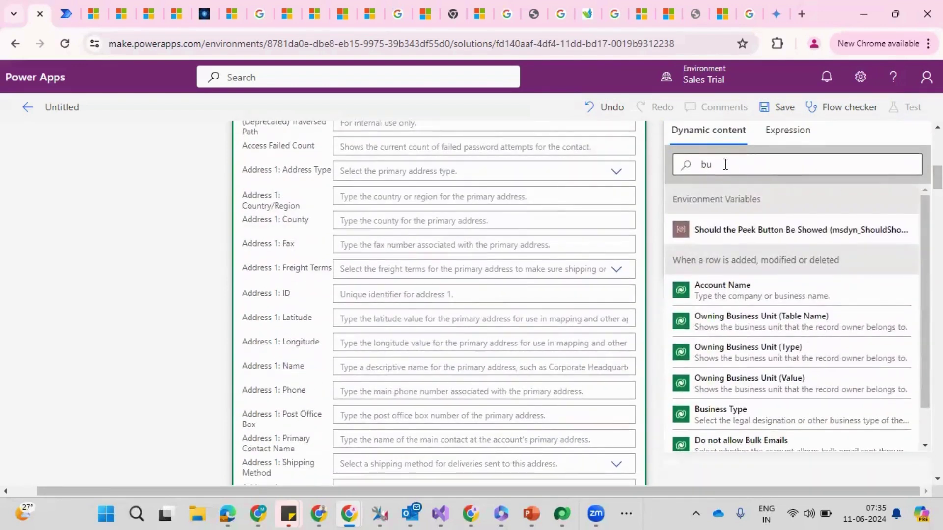
- Search the dynamic content for "mob" again, then for "tel", and check the matching account phone fields
{"action": "left_click_drag", "start_coordinate": [725, 164], "coordinate": [652, 166]}
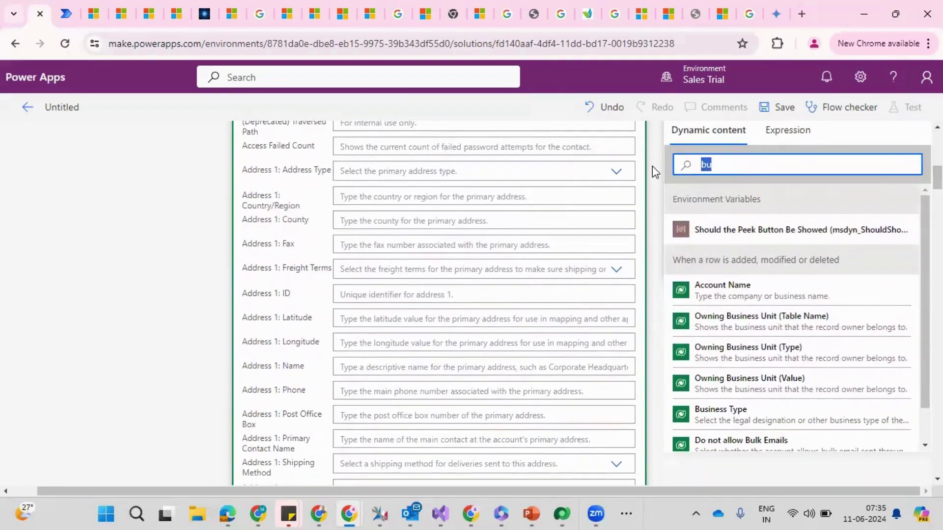
{"action": "type", "text": "mob"}
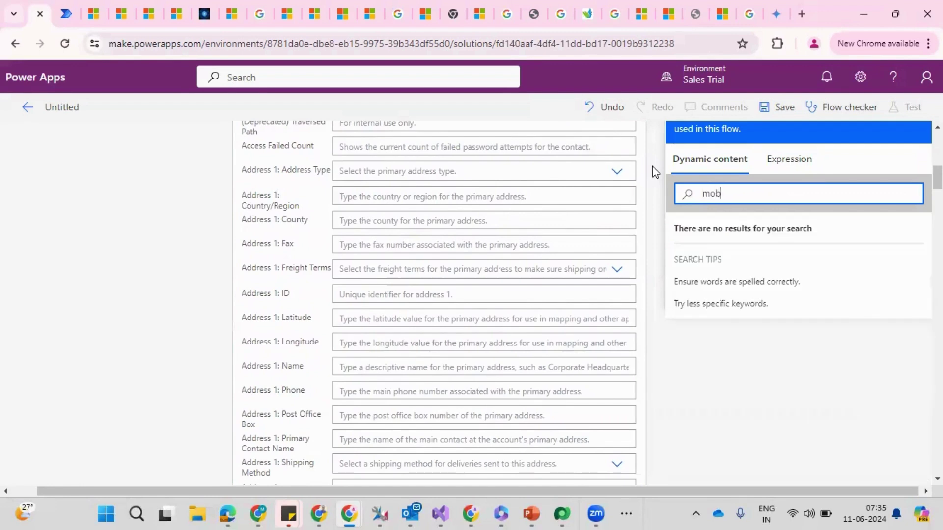
{"action": "key", "text": "BackSpace"}
{"action": "key", "text": "BackSpace"}
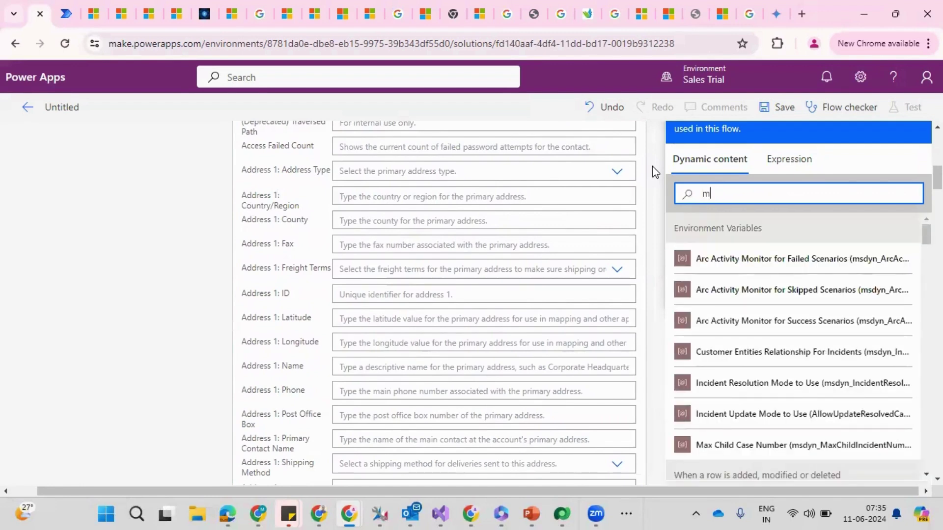
{"action": "key", "text": "BackSpace"}
{"action": "type", "text": "te"}
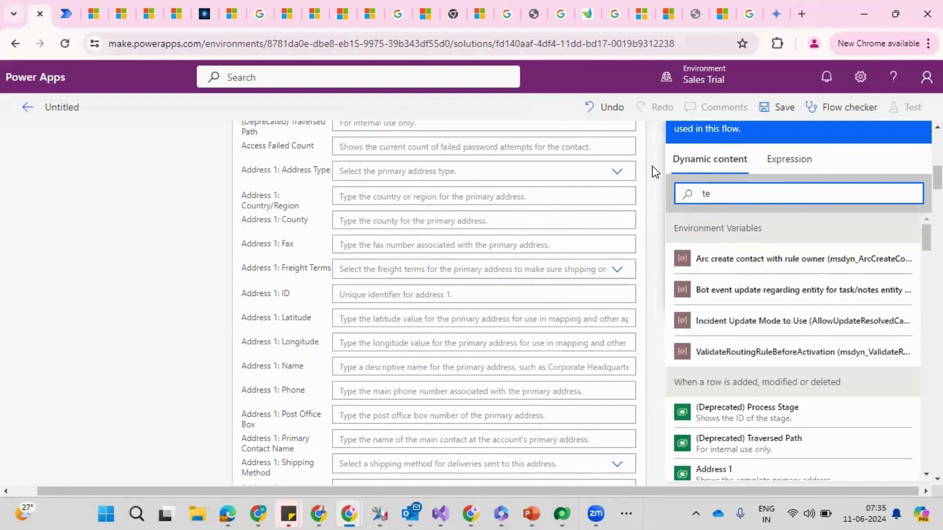
{"action": "type", "text": "l"}
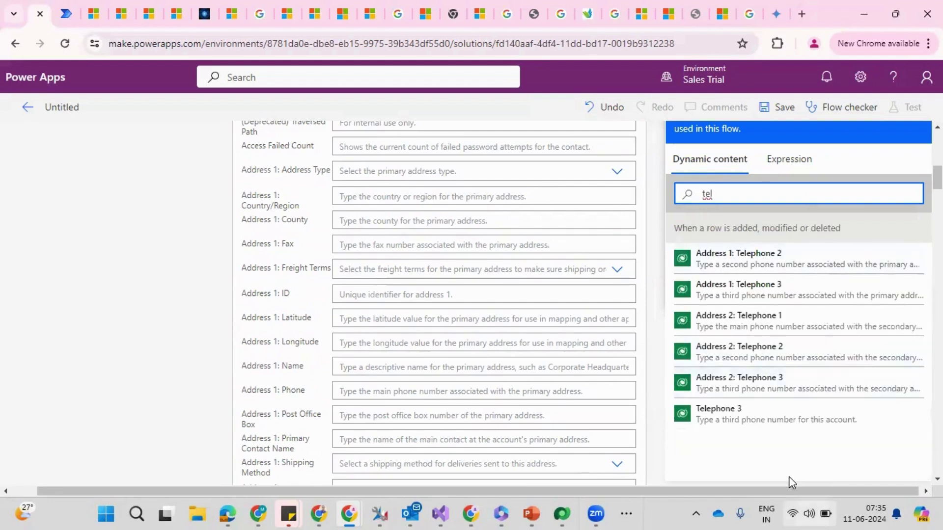
{"action": "scroll", "coordinate": [789, 476], "scroll_direction": "right", "scroll_amount": 1}
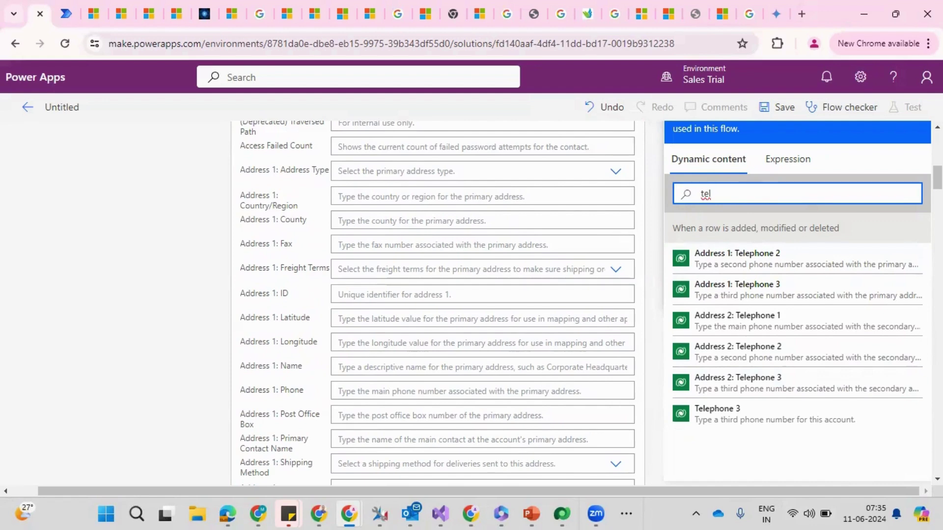
- Replace the dynamic content search with "bus", check the matches, and clear the search
{"action": "key", "text": "BackSpace"}
{"action": "key", "text": "BackSpace"}
{"action": "key", "text": "BackSpace"}
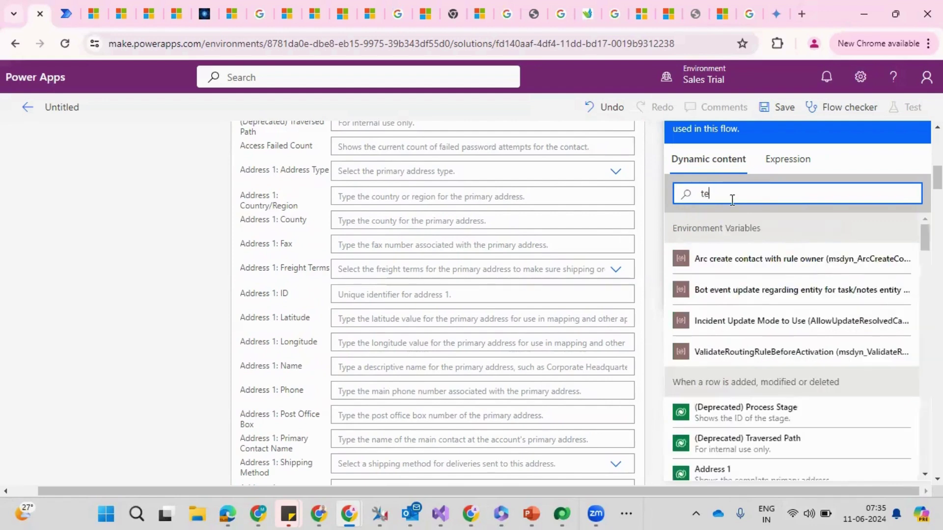
{"action": "type", "text": "b"}
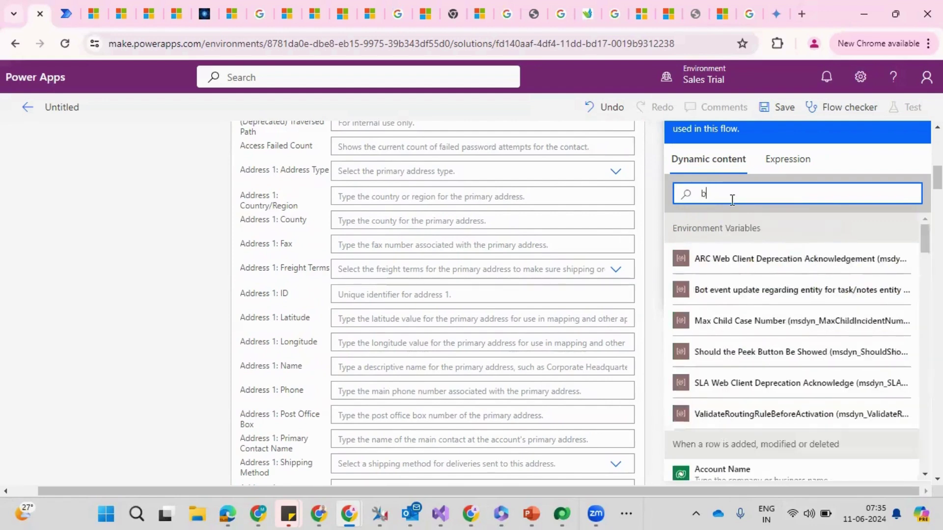
{"action": "type", "text": "us"}
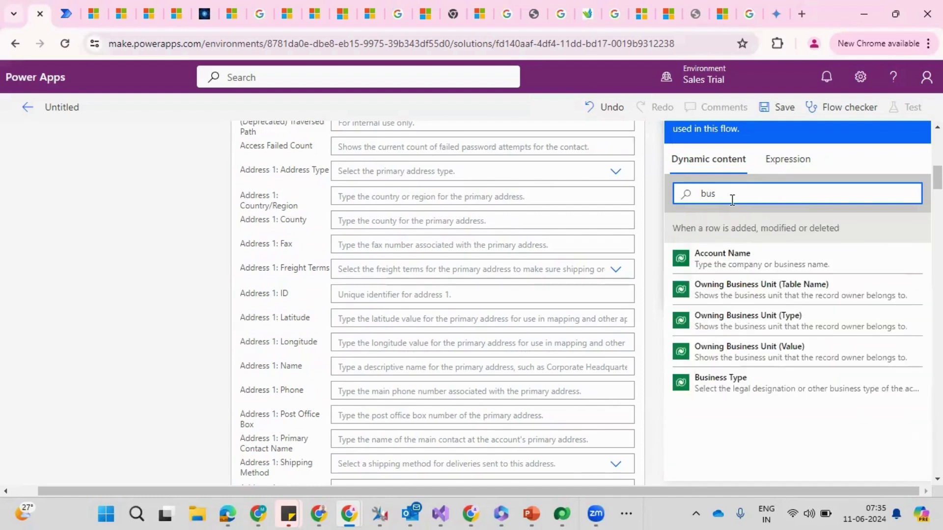
{"action": "key", "text": "BackSpace"}
{"action": "key", "text": "BackSpace"}
{"action": "key", "text": "BackSpace"}
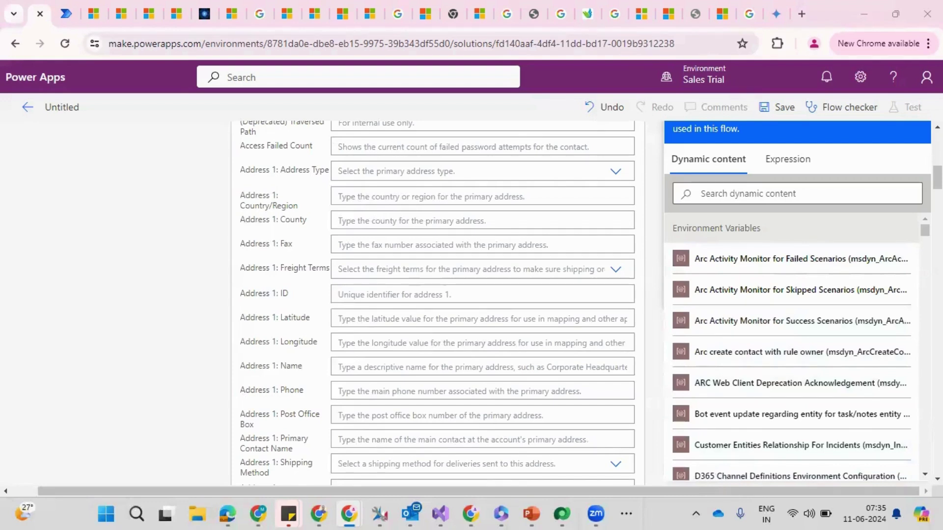
- Insert the trigger's Main Phone into the contact's Mobile Phone field, close the dynamic content, and review the mapped fields
{"action": "scroll", "coordinate": [791, 354], "scroll_direction": "down", "scroll_amount": 10}
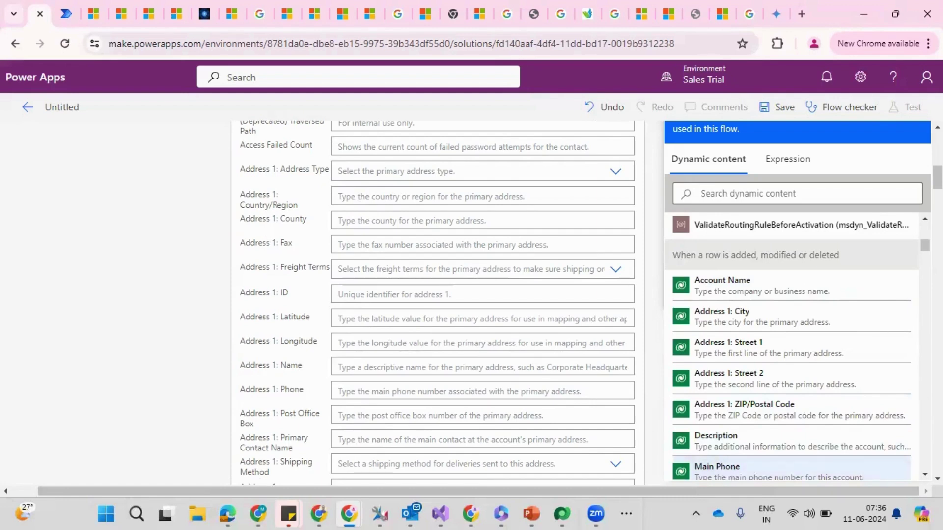
{"action": "left_click", "coordinate": [717, 469]}
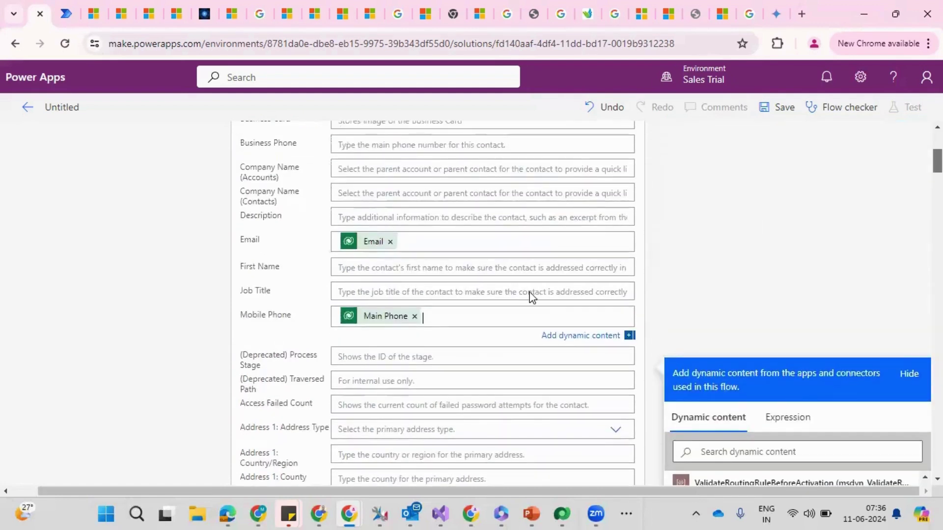
{"action": "left_click", "coordinate": [785, 230]}
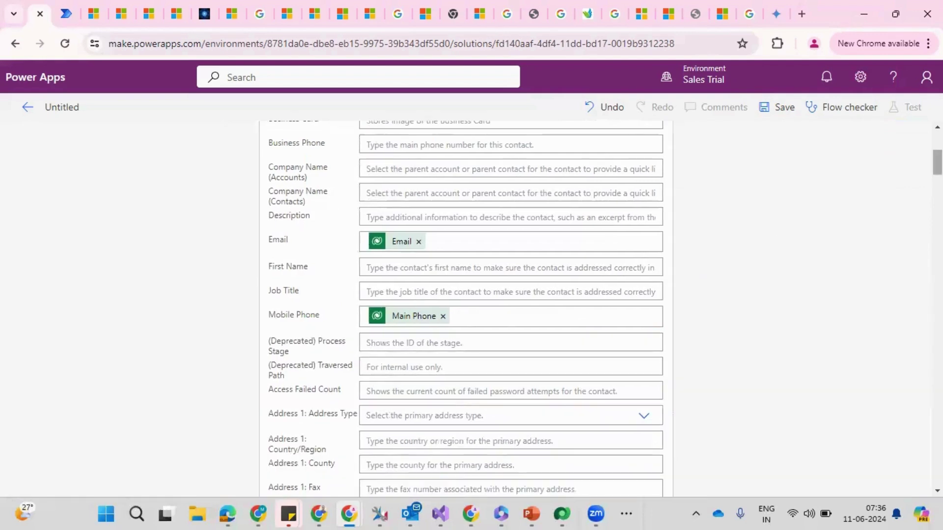
{"action": "scroll", "coordinate": [784, 229], "scroll_direction": "up", "scroll_amount": 1}
{"action": "scroll", "coordinate": [466, 309], "scroll_direction": "up", "scroll_amount": 3}
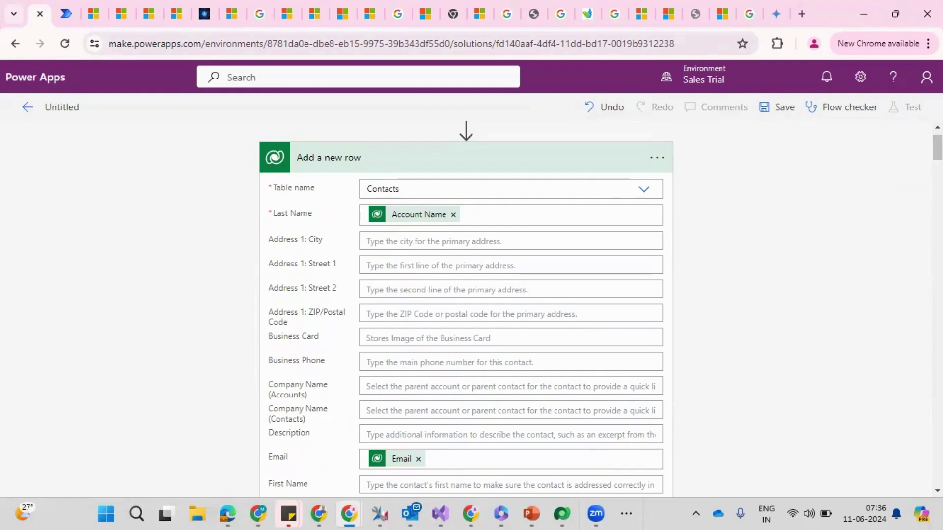
{"action": "scroll", "coordinate": [466, 309], "scroll_direction": "down", "scroll_amount": 5}
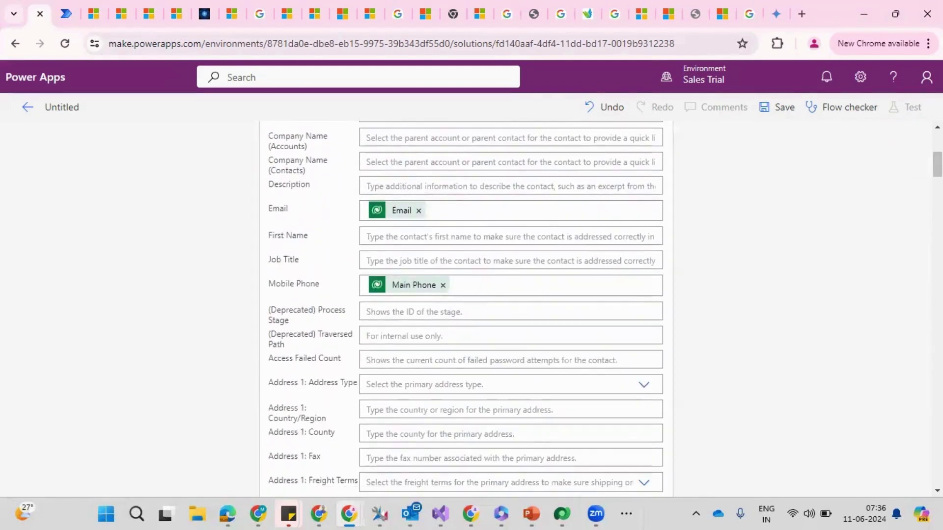
- Set Address 1: City to New York in the Add a new row action for Contacts
{"action": "scroll", "coordinate": [466, 309], "scroll_direction": "down", "scroll_amount": 5}
{"action": "scroll", "coordinate": [466, 309], "scroll_direction": "up", "scroll_amount": 10}
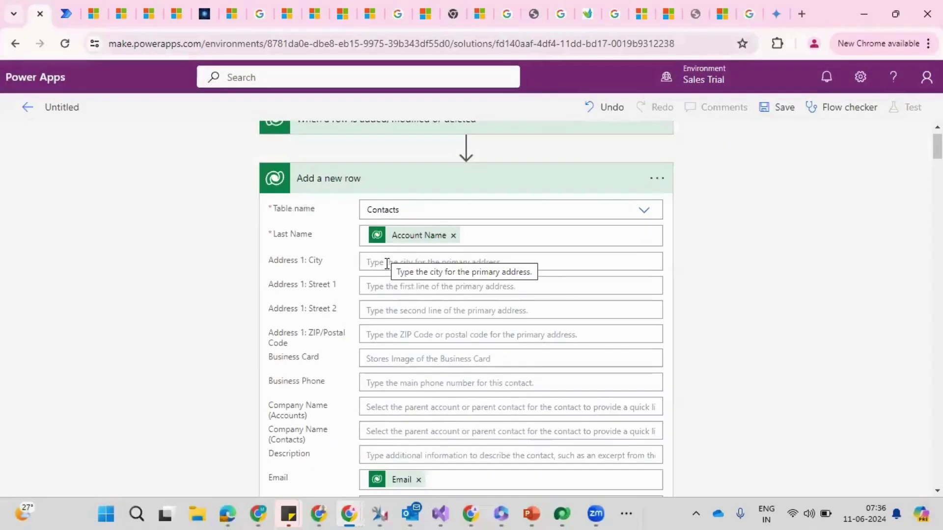
{"action": "left_click", "coordinate": [387, 264]}
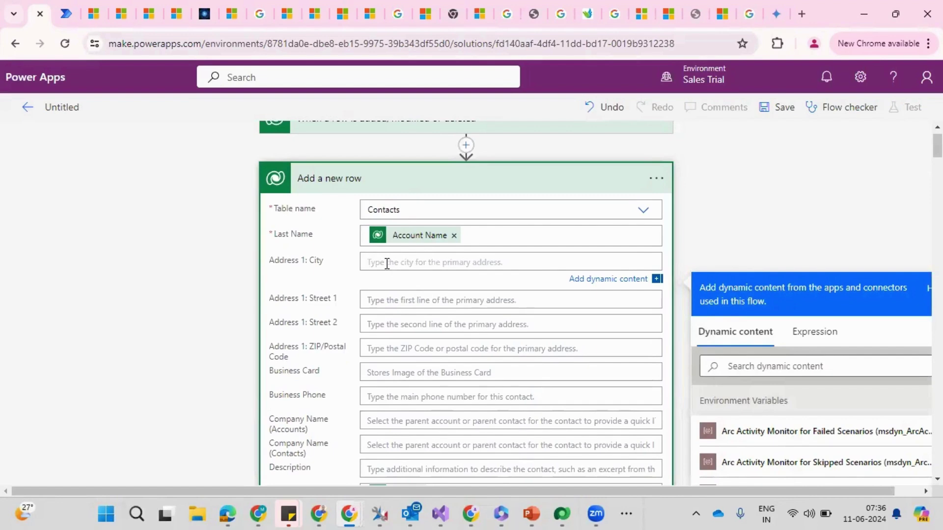
{"action": "type", "text": "New York"}
{"action": "key", "text": "Tab"}
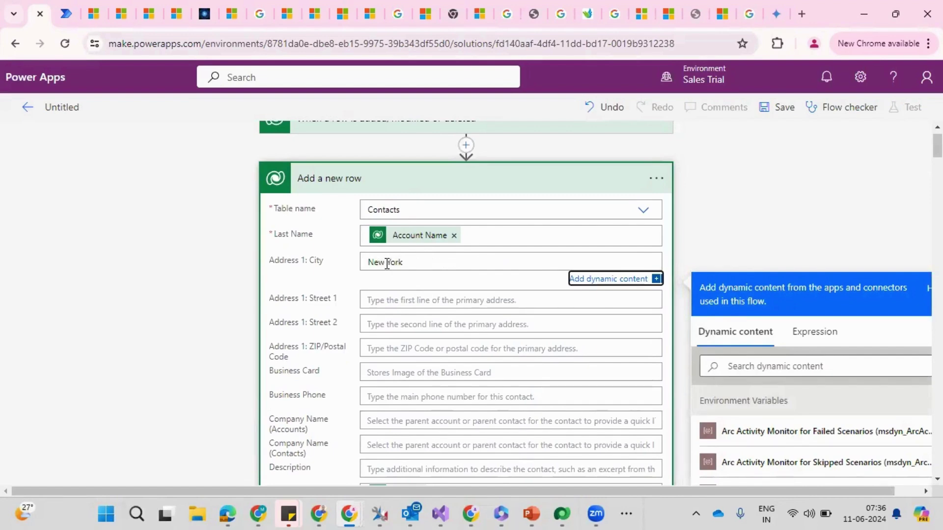
- Enter the contact's street address in the Address 1: Street 1 field
{"action": "left_click", "coordinate": [396, 300]}
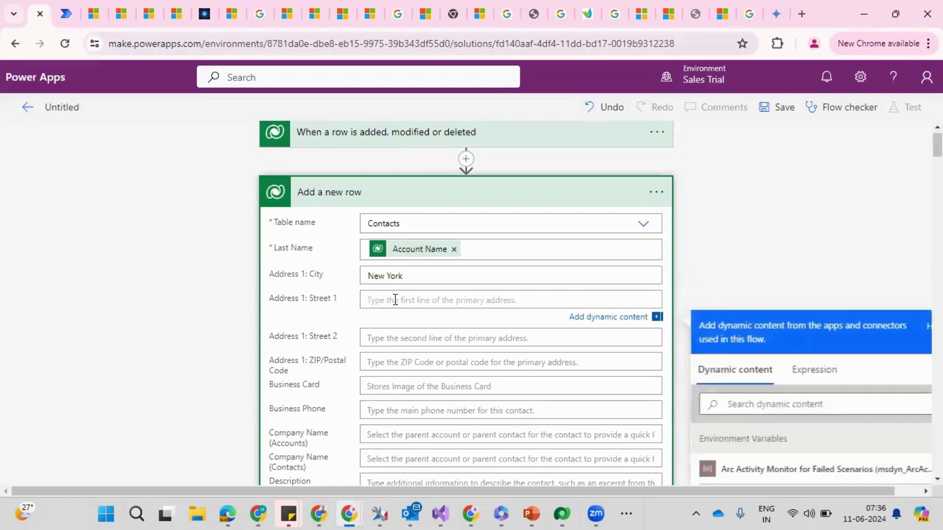
{"action": "type", "text": "Street no 1"}
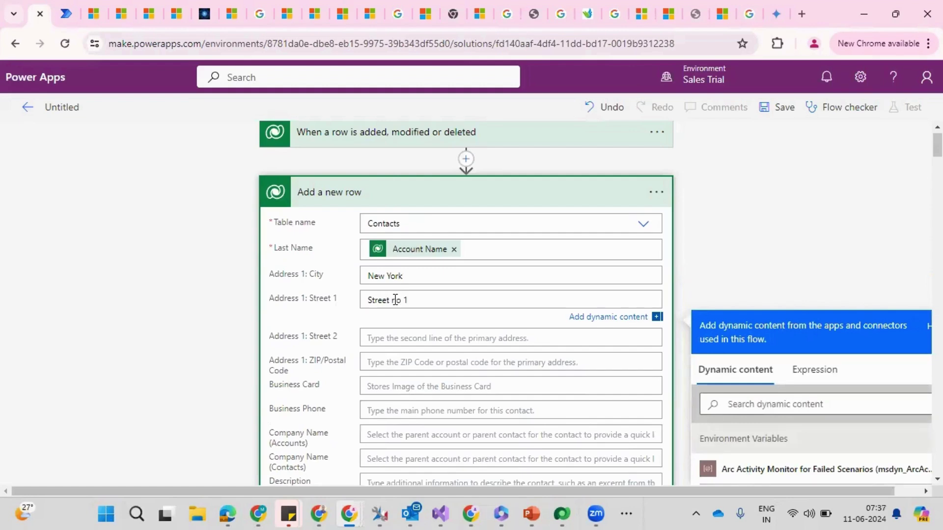
{"action": "type", "text": "8"}
{"action": "type", "text": " Rav"}
{"action": "key", "text": "BackSpace"}
{"action": "key", "text": "BackSpace"}
{"action": "key", "text": "BackSpace"}
{"action": "type", "text": "gorgle"}
{"action": "key", "text": "BackSpace"}
{"action": "key", "text": "BackSpace"}
{"action": "type", "text": "e clon"}
{"action": "key", "text": "BackSpace"}
{"action": "key", "text": "BackSpace"}
{"action": "key", "text": "BackSpace"}
{"action": "type", "text": "olonies"}
{"action": "left_click", "coordinate": [707, 236]}
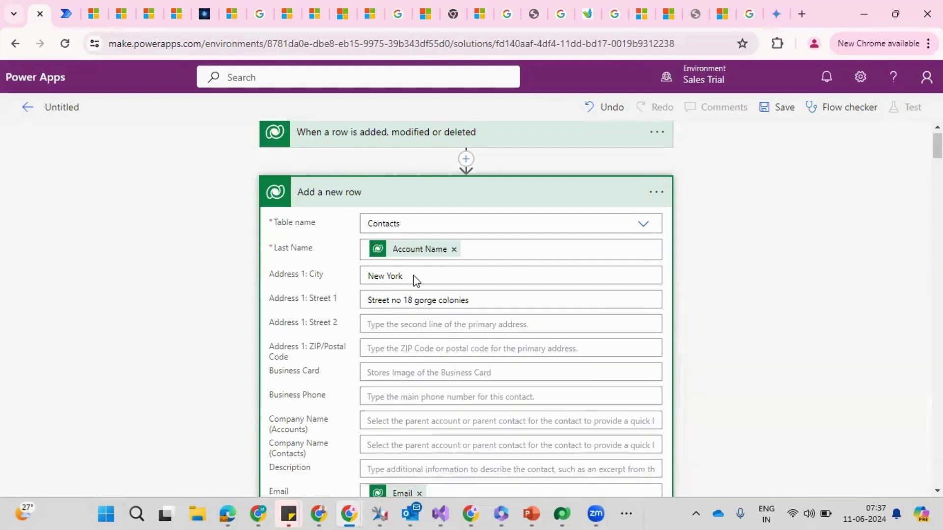
- Fill in the contact's second address line in Address 1: Street 2 and the postal code in Address 1: ZIP/Postal Code
{"action": "left_click", "coordinate": [392, 329]}
{"action": "type", "text": "Harwa"}
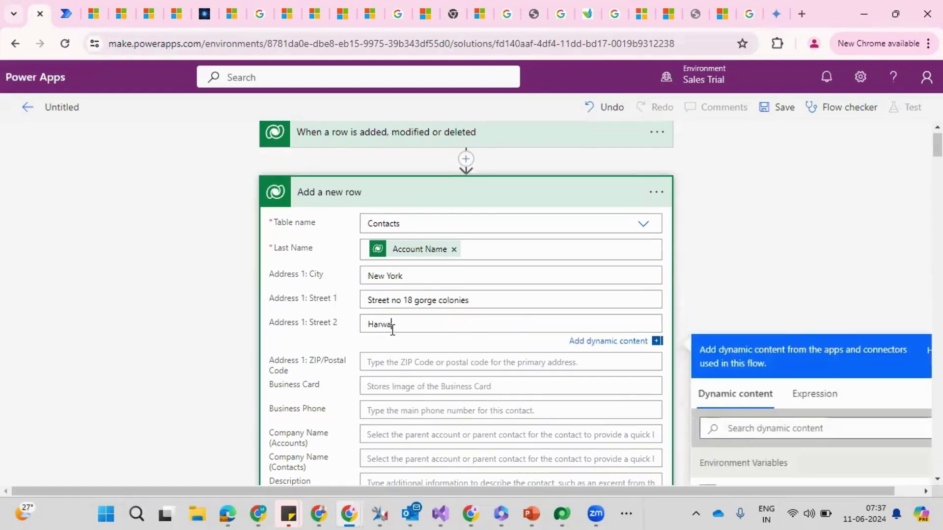
{"action": "type", "text": "rd university beside"}
{"action": "left_click", "coordinate": [403, 362]}
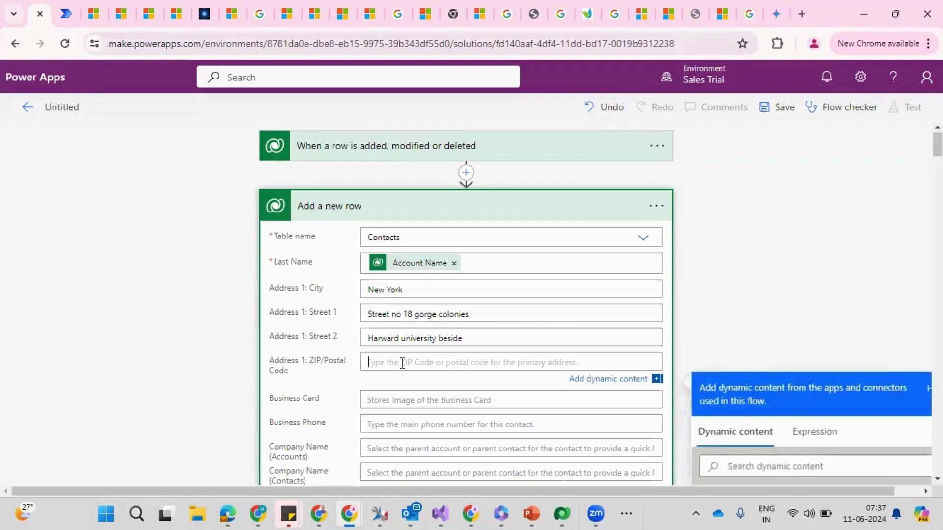
{"action": "type", "text": "508"}
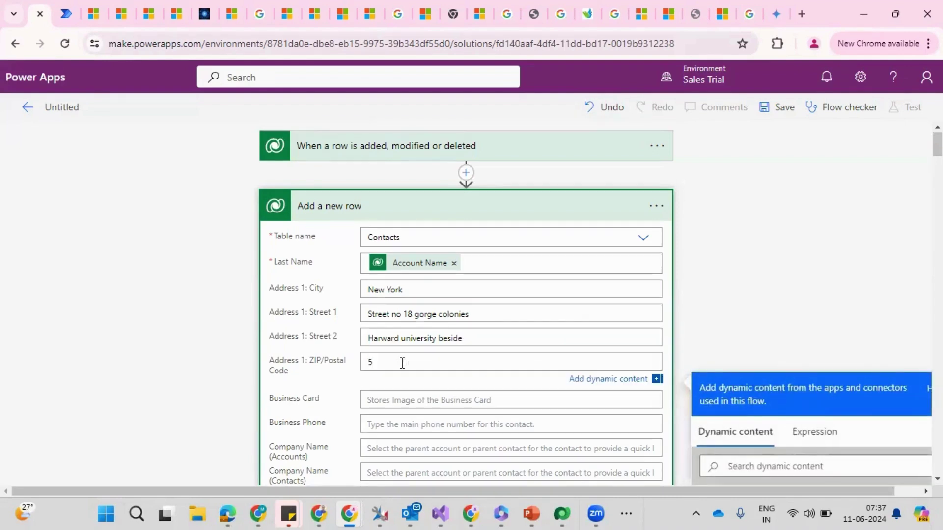
{"action": "type", "text": "116"}
{"action": "left_click", "coordinate": [395, 402]}
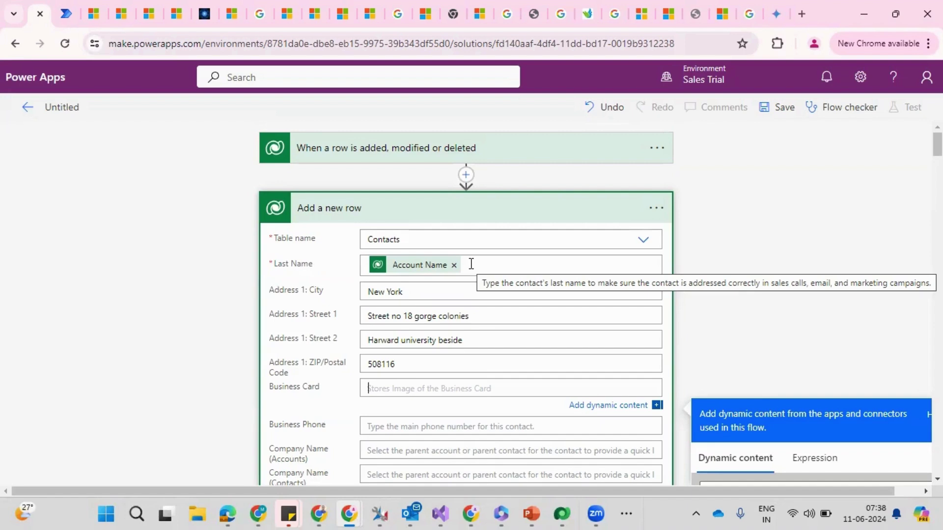
- Recheck the filled contact fields in the Add a new row action and collapse it
{"action": "left_click", "coordinate": [565, 218]}
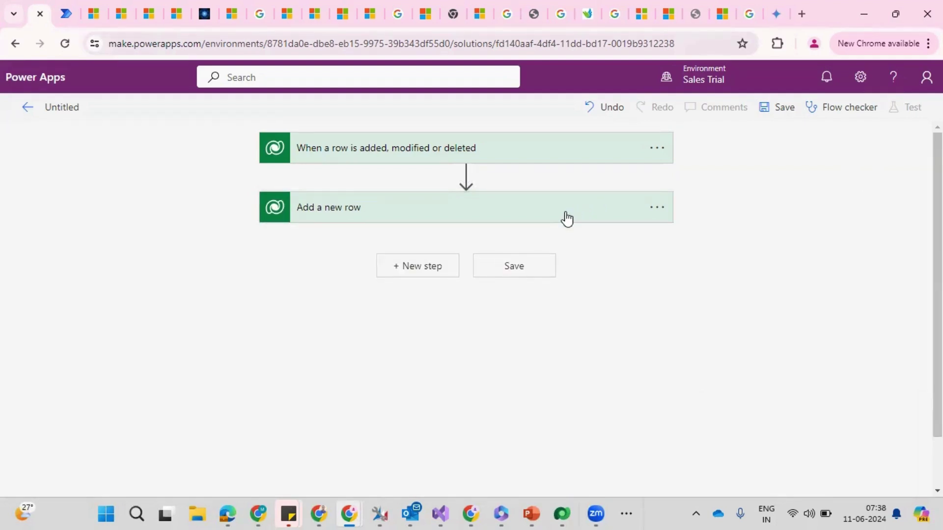
{"action": "left_click", "coordinate": [398, 217]}
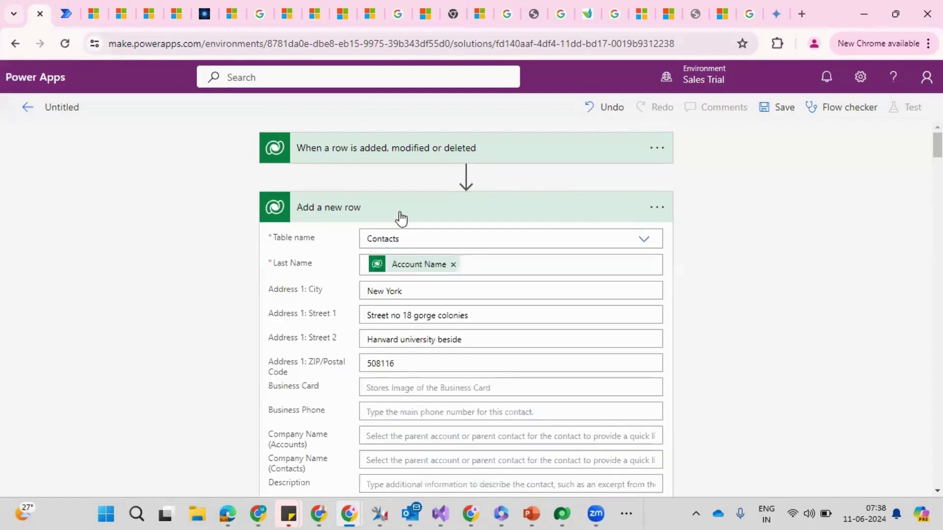
{"action": "left_click", "coordinate": [401, 217]}
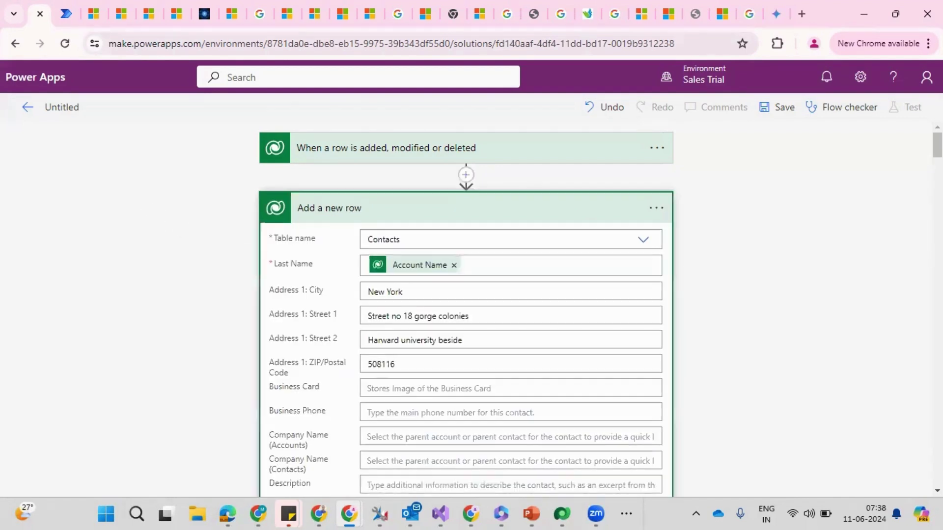
{"action": "left_click", "coordinate": [426, 215]}
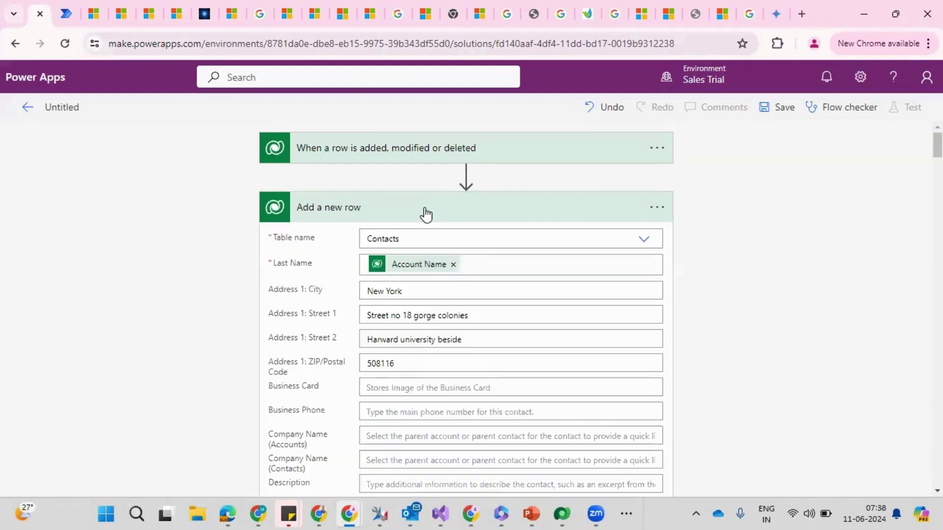
{"action": "left_click", "coordinate": [425, 215]}
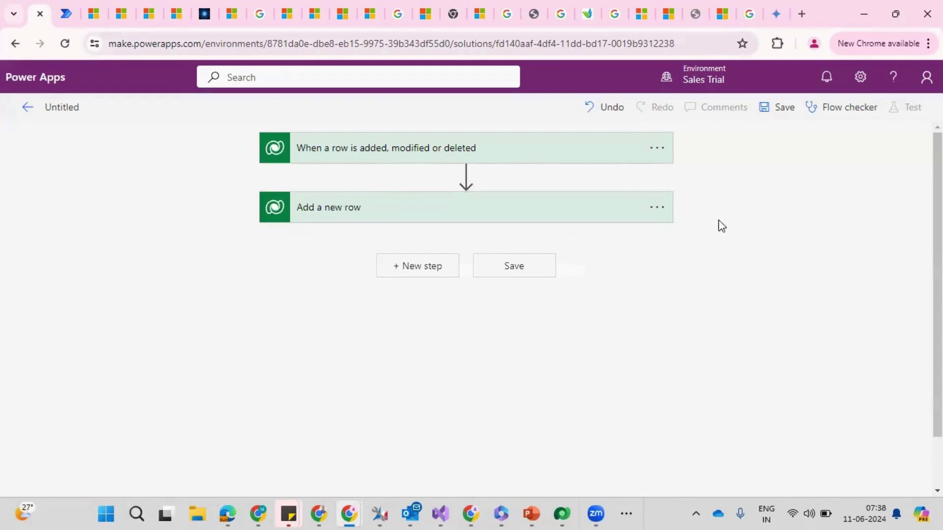
- Rename the Add a new row action as "create a contact record"
{"action": "left_click", "coordinate": [657, 207]}
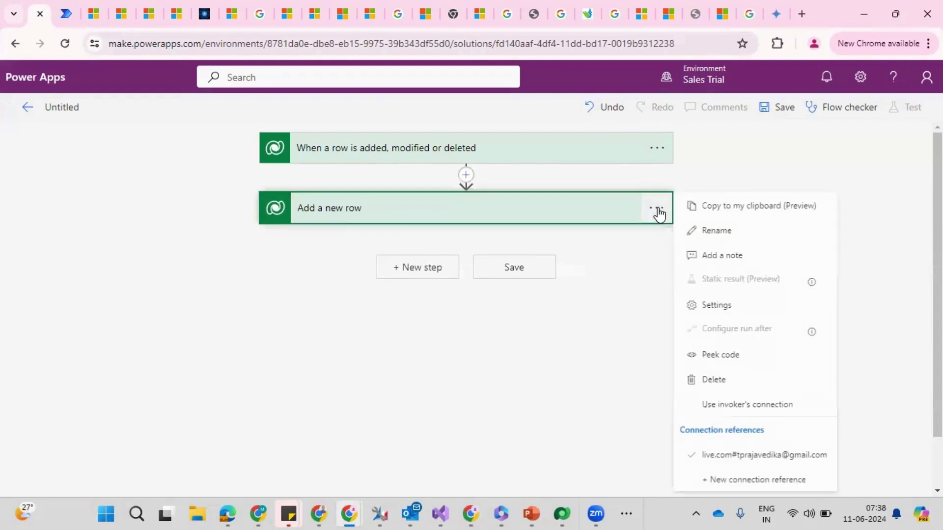
{"action": "left_click", "coordinate": [748, 237]}
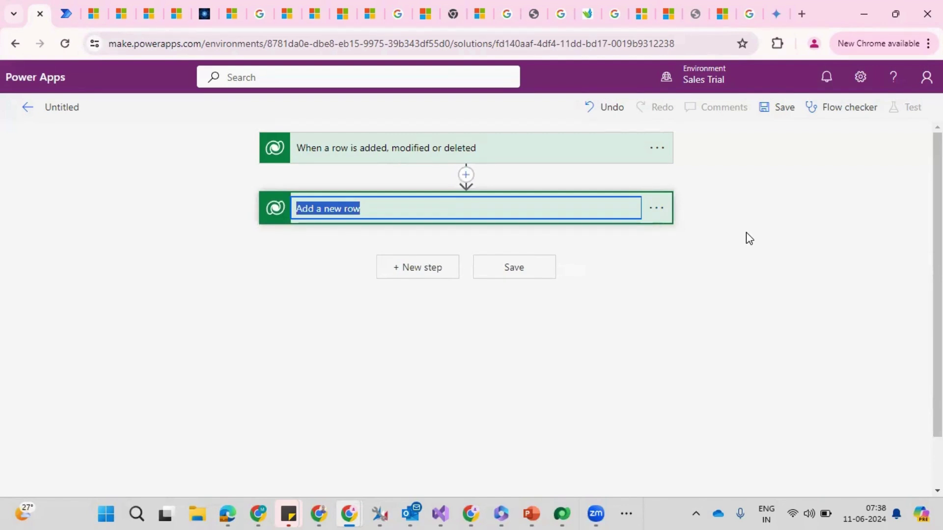
{"action": "key", "text": "BackSpace"}
{"action": "type", "text": "created"}
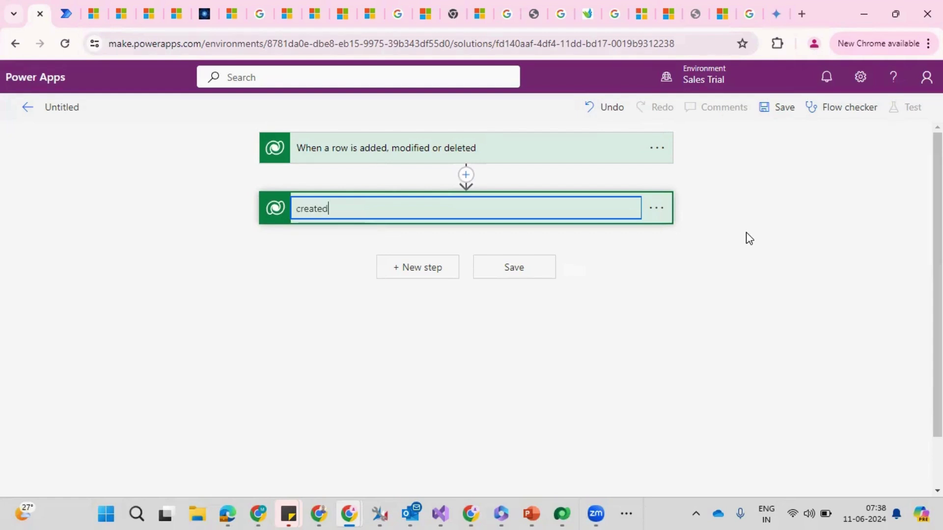
{"action": "key", "text": "BackSpace"}
{"action": "type", "text": "ate a contact record"}
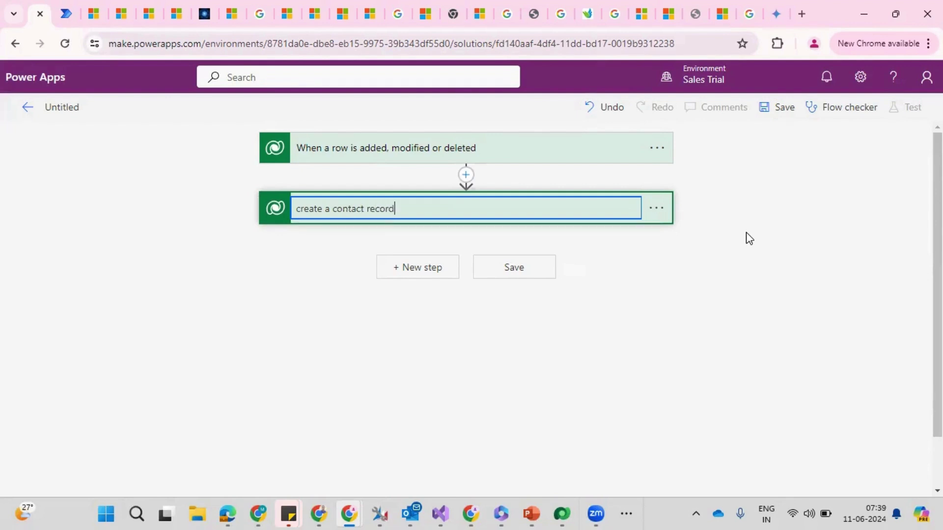
{"action": "left_click", "coordinate": [815, 220]}
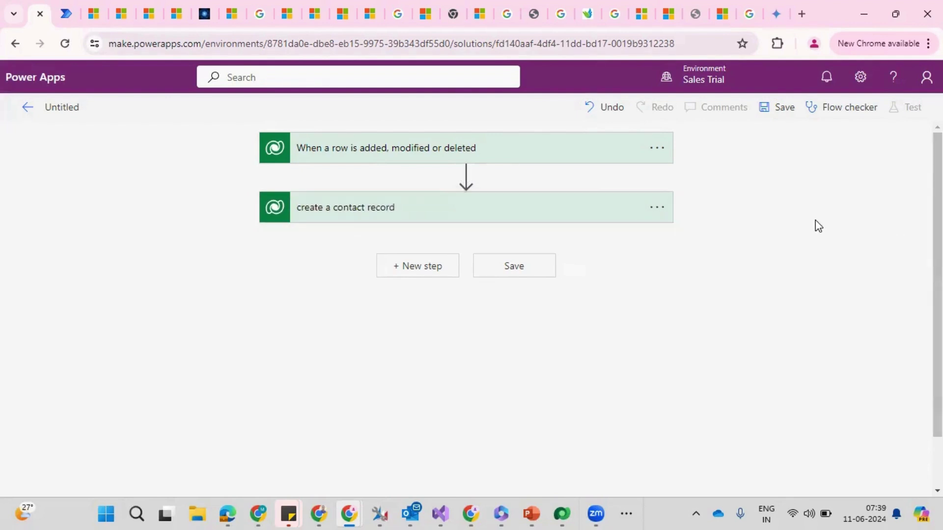
- Expand the Dataverse trigger and rename it as "Whenever a new record created in account"
{"action": "left_click", "coordinate": [455, 157]}
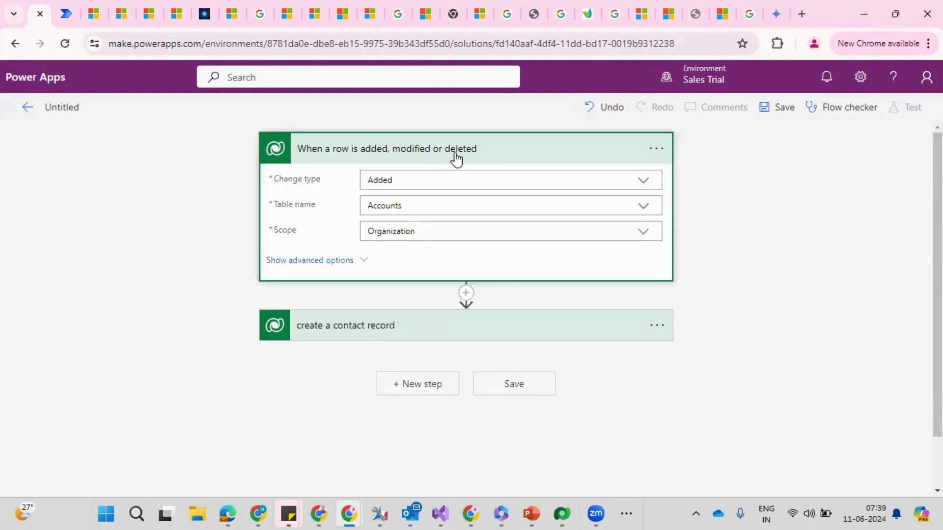
{"action": "left_click", "coordinate": [657, 150]}
{"action": "left_click", "coordinate": [709, 172]}
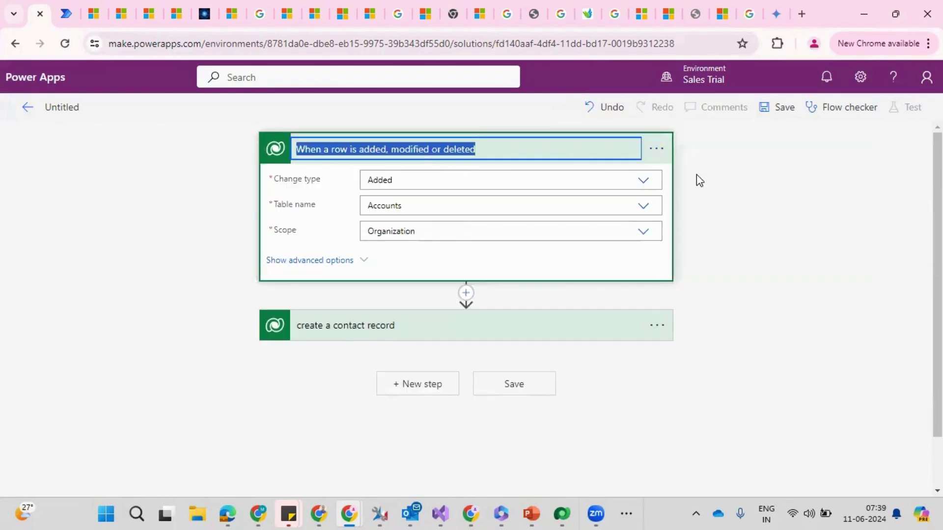
{"action": "left_click", "coordinate": [324, 149]}
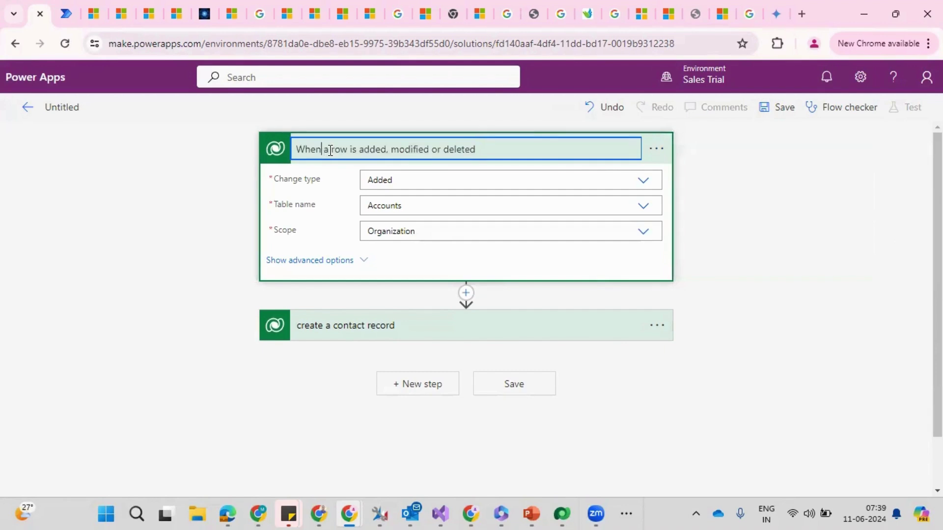
{"action": "key", "text": "ctrl+shift+Right"}
{"action": "key", "text": "ctrl+shift+Right"}
{"action": "key", "text": "ctrl+shift+Right"}
{"action": "key", "text": "ctrl+shift+Right"}
{"action": "key", "text": "ctrl+shift+Right"}
{"action": "key", "text": "ctrl+shift+Right"}
{"action": "key", "text": "ctrl+shift+Right"}
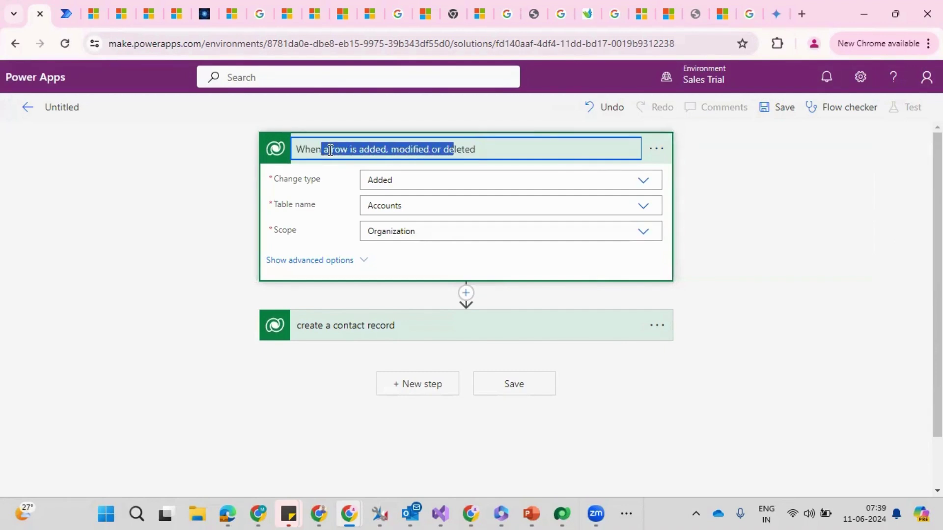
{"action": "key", "text": "BackSpace"}
{"action": "type", "text": "e"}
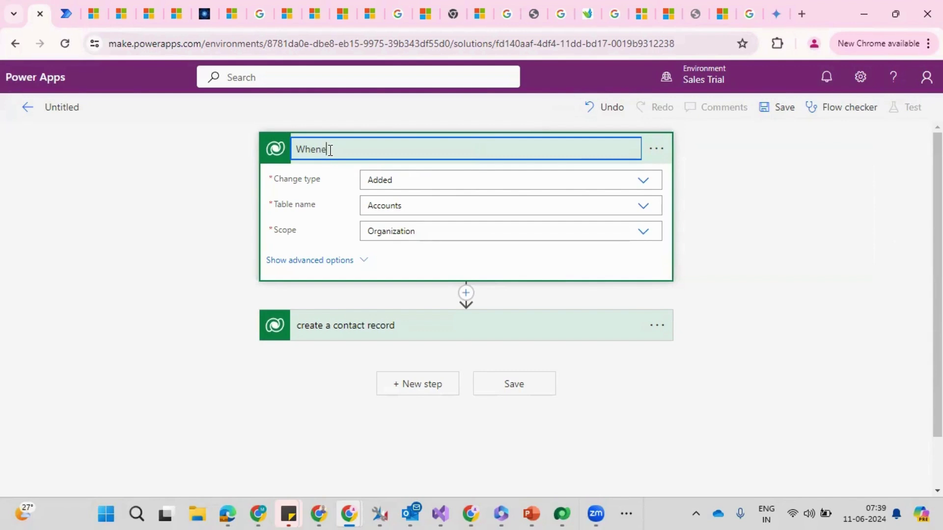
{"action": "type", "text": "ver a new record created in"}
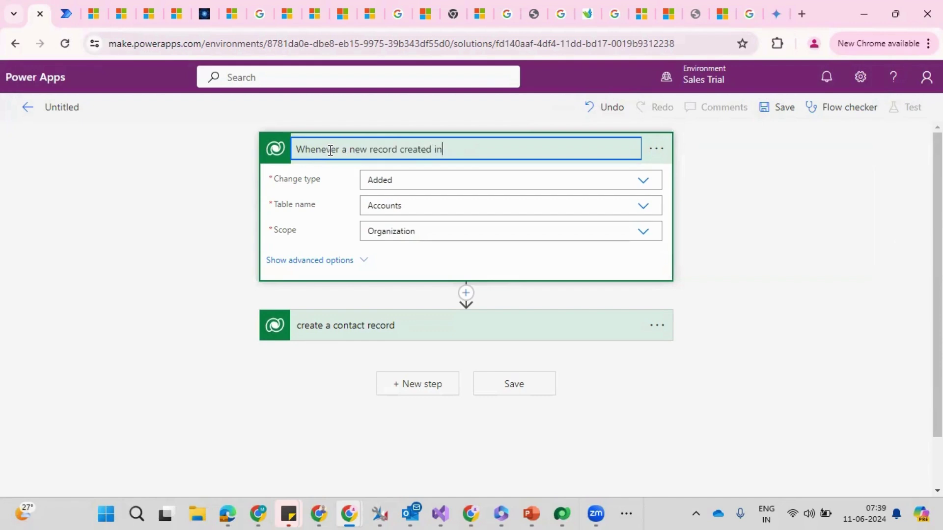
{"action": "type", "text": " account"}
{"action": "left_click", "coordinate": [830, 189]}
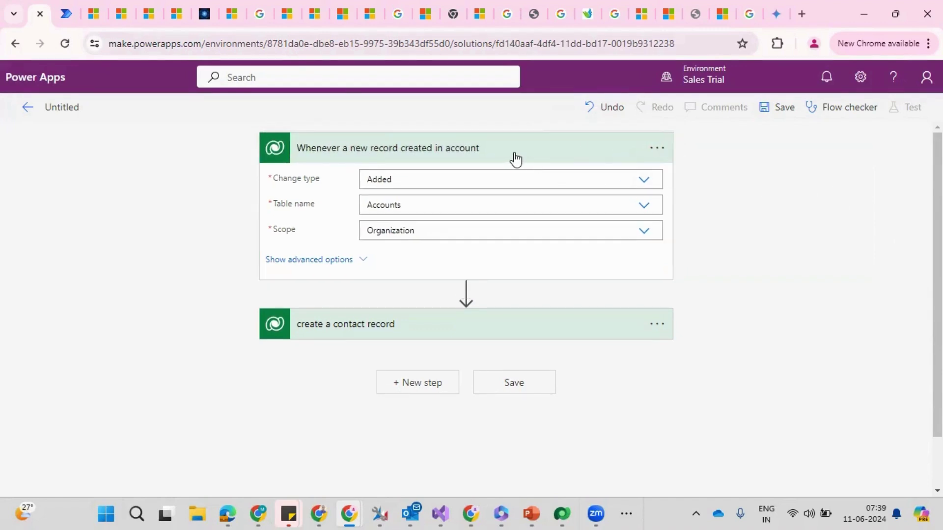
- Expand the "create a contact record" action, review its field values against the trigger, and collapse it
{"action": "left_click", "coordinate": [500, 322]}
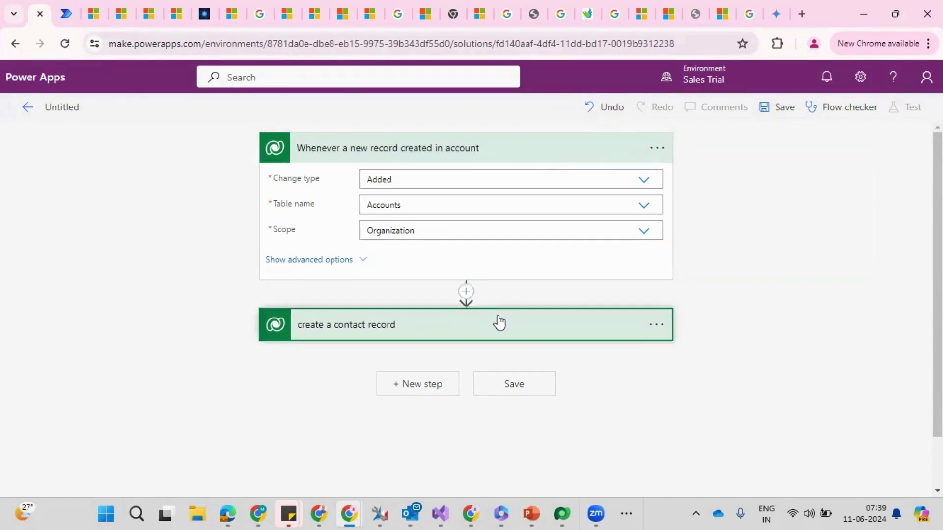
{"action": "left_click", "coordinate": [488, 156]}
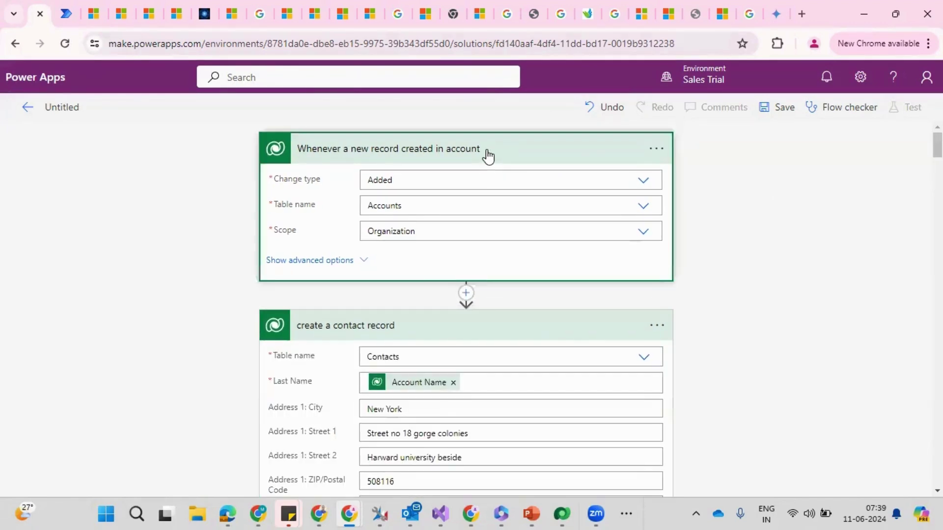
{"action": "left_click", "coordinate": [425, 322]}
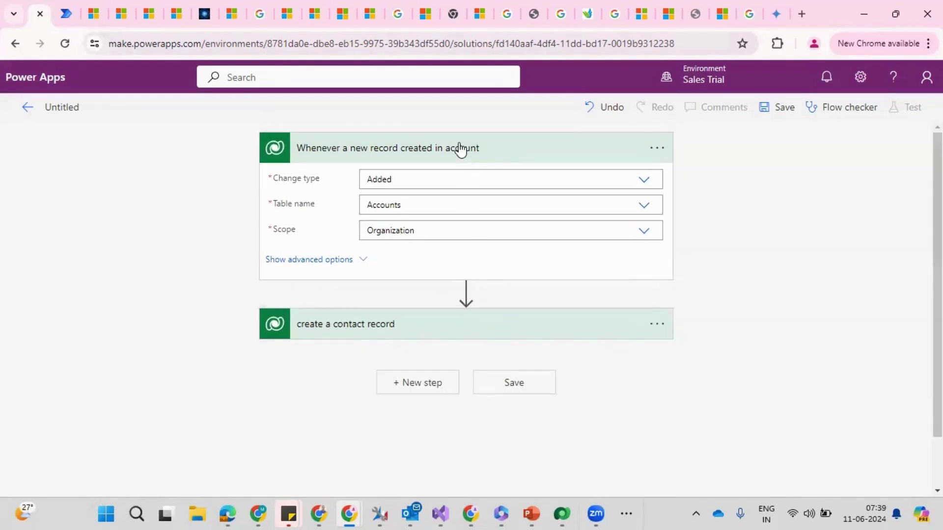
- Name the flow "Whenever a new record gets created in account entity automatically create with same name contact record", save it, and collapse the trigger
{"action": "left_click", "coordinate": [62, 109]}
{"action": "type", "text": "Whenever a new record creay"}
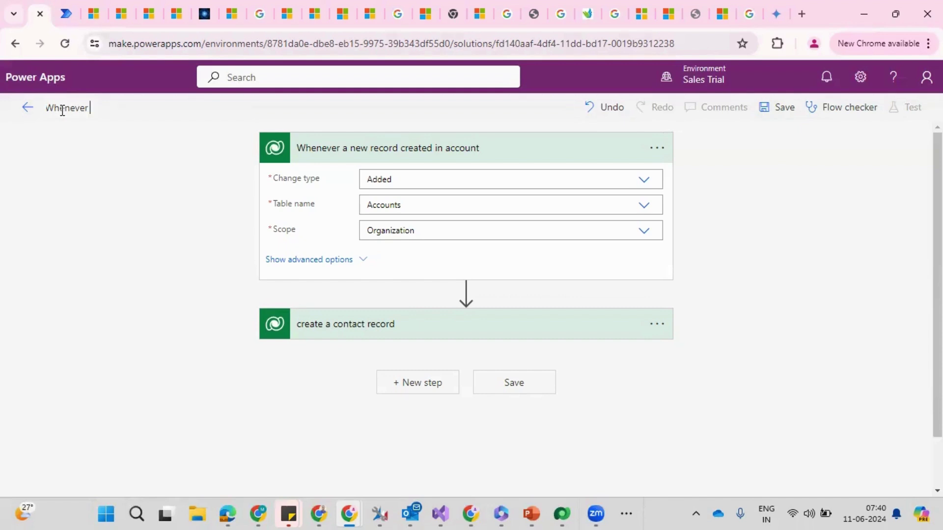
{"action": "type", "text": "a new record"}
{"action": "type", "text": " crea"}
{"action": "key", "text": "BackSpace"}
{"action": "key", "text": "BackSpace"}
{"action": "key", "text": "BackSpace"}
{"action": "key", "text": "BackSpace"}
{"action": "type", "text": "gets created in account"}
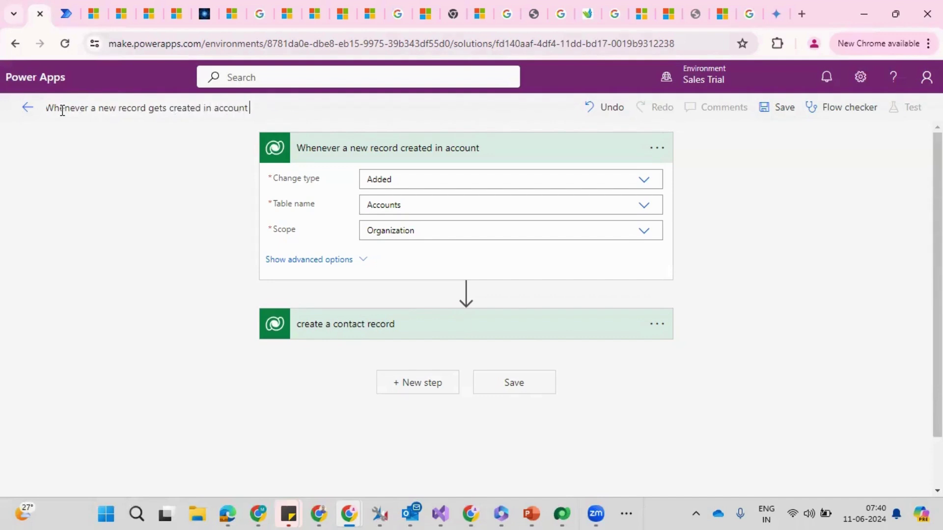
{"action": "type", "text": " entity creae"}
{"action": "key", "text": "BackSpace"}
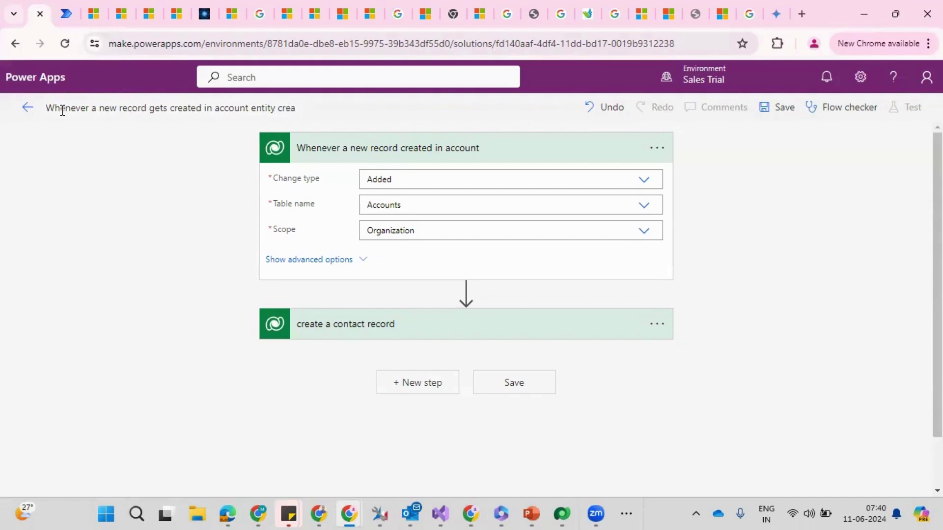
{"action": "type", "text": "te a"}
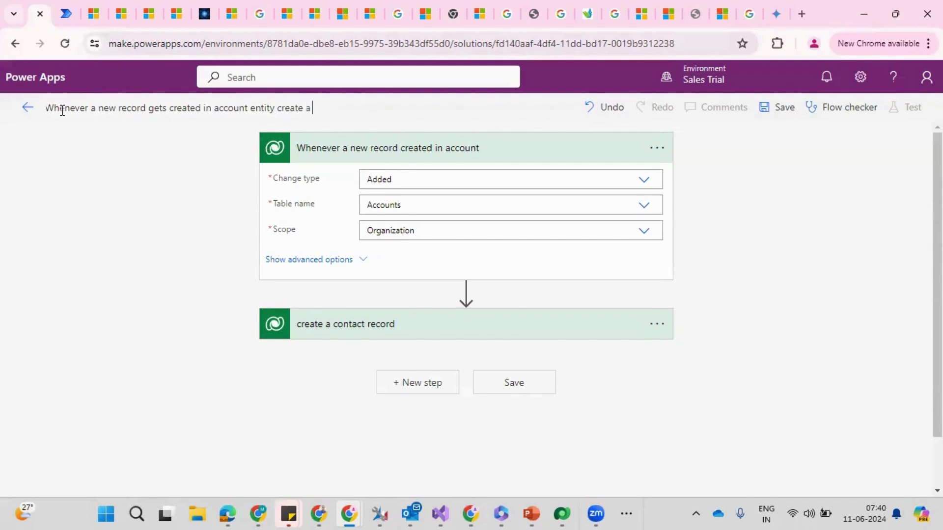
{"action": "type", "text": " c"}
{"action": "key", "text": "BackSpace"}
{"action": "key", "text": "BackSpace"}
{"action": "key", "text": "BackSpace"}
{"action": "key", "text": "BackSpace"}
{"action": "key", "text": "BackSpace"}
{"action": "key", "text": "BackSpace"}
{"action": "key", "text": "BackSpace"}
{"action": "key", "text": "BackSpace"}
{"action": "key", "text": "BackSpace"}
{"action": "key", "text": "BackSpace"}
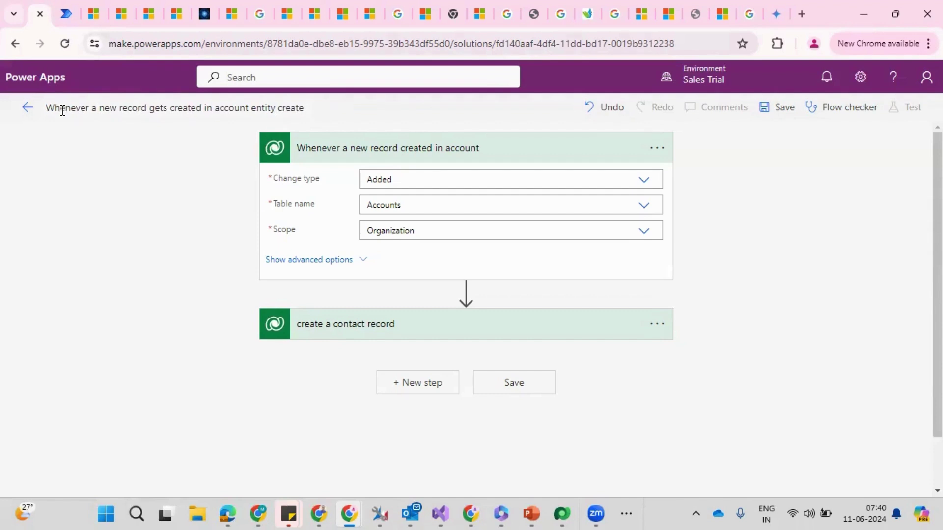
{"action": "type", "text": "a"}
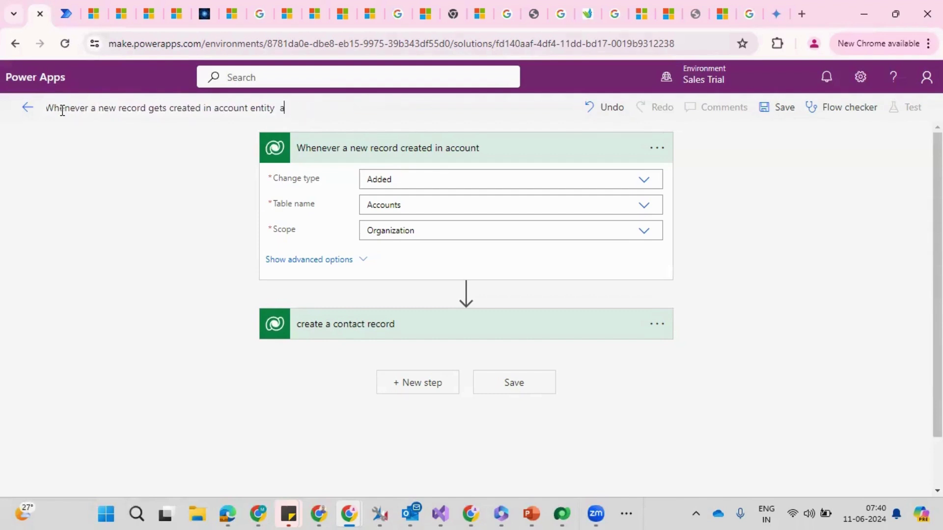
{"action": "type", "text": "utomatically create the"}
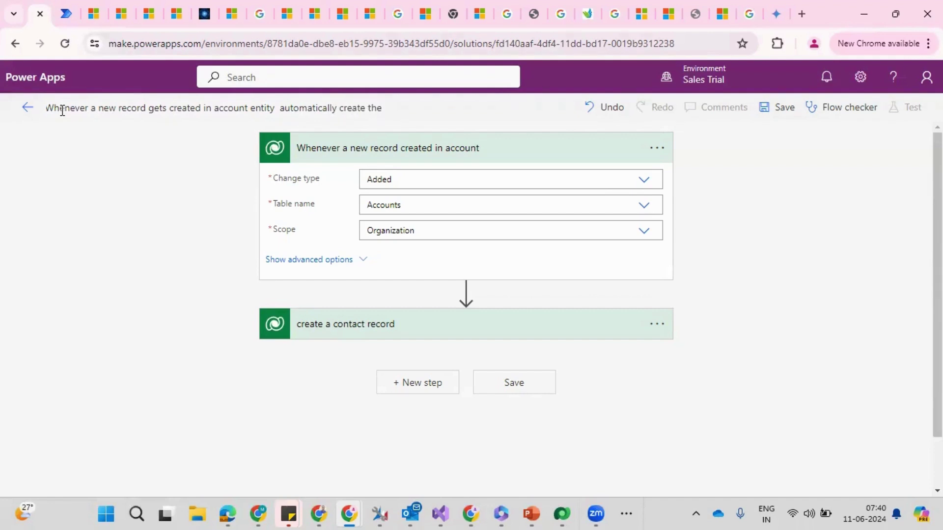
{"action": "key", "text": "BackSpace"}
{"action": "key", "text": "BackSpace"}
{"action": "key", "text": "BackSpace"}
{"action": "type", "text": "with same name contact record"}
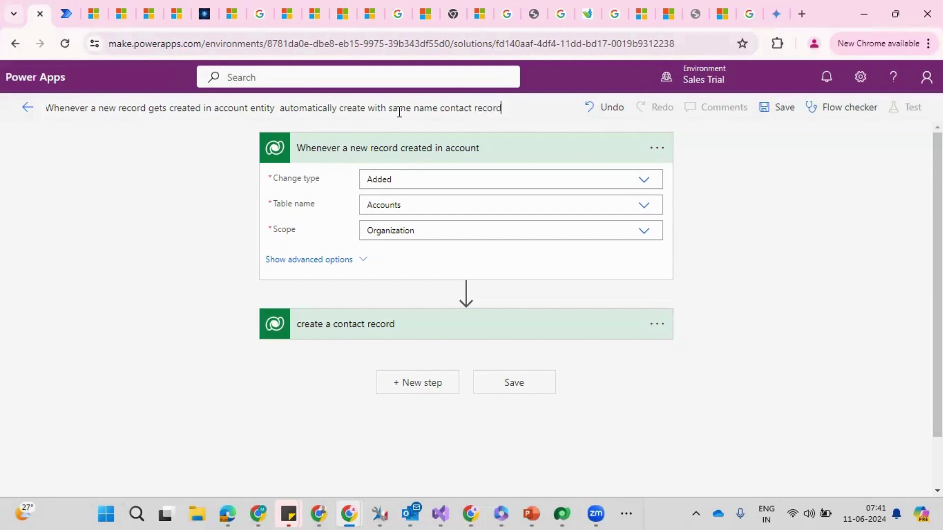
{"action": "left_click", "coordinate": [794, 218]}
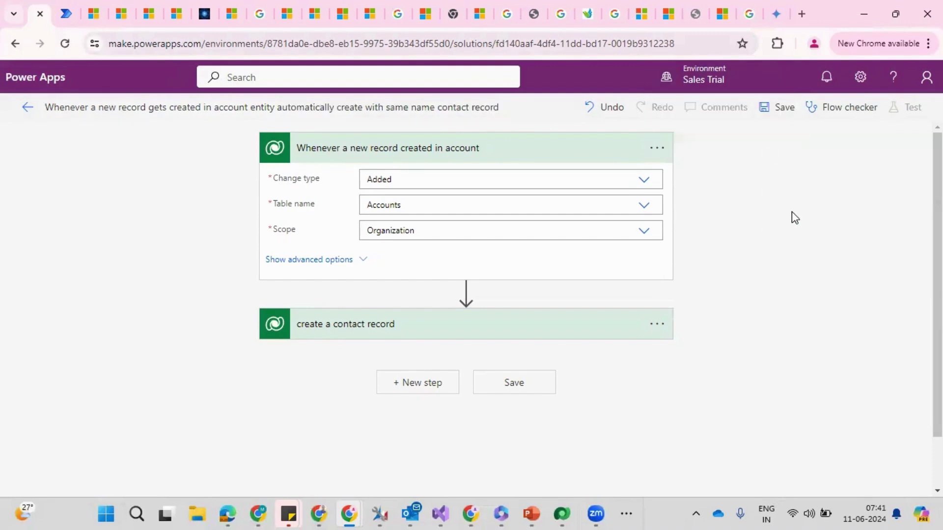
{"action": "left_click", "coordinate": [775, 115]}
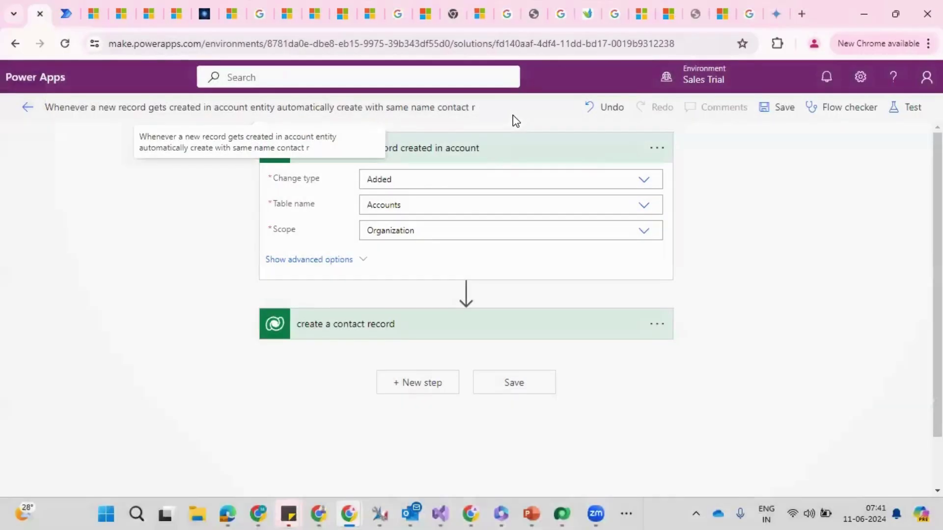
{"action": "left_click", "coordinate": [506, 155]}
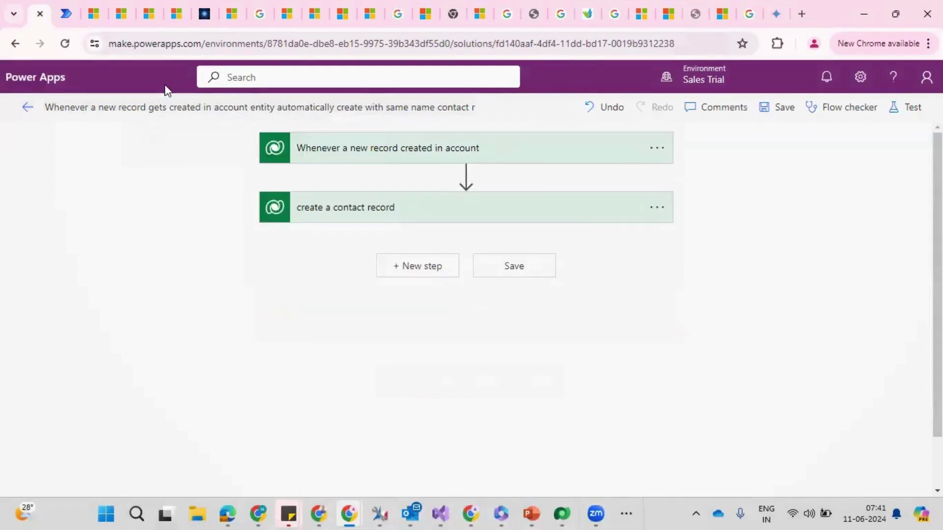
- Switch to the Dynamics 365 account record and close the old Advanced Find window
{"action": "left_click", "coordinate": [96, 8]}
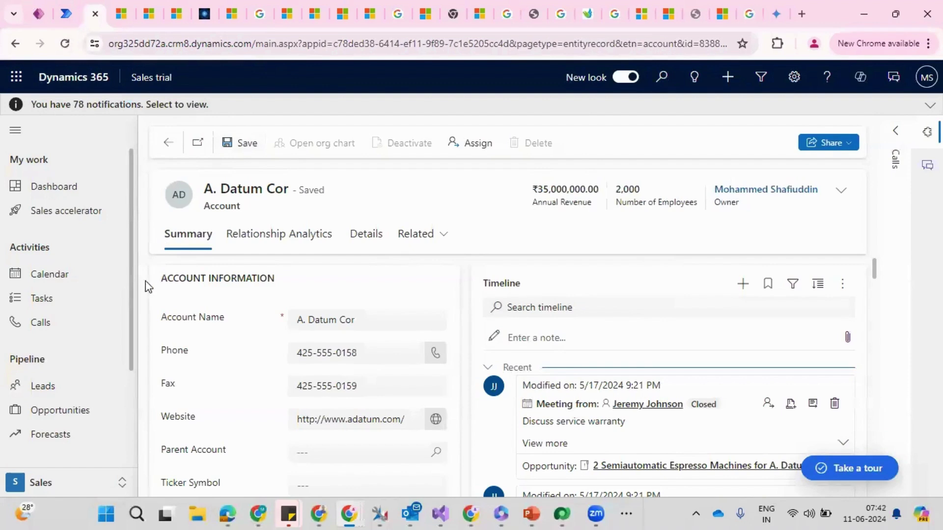
{"action": "left_click_drag", "start_coordinate": [131, 279], "coordinate": [145, 335]}
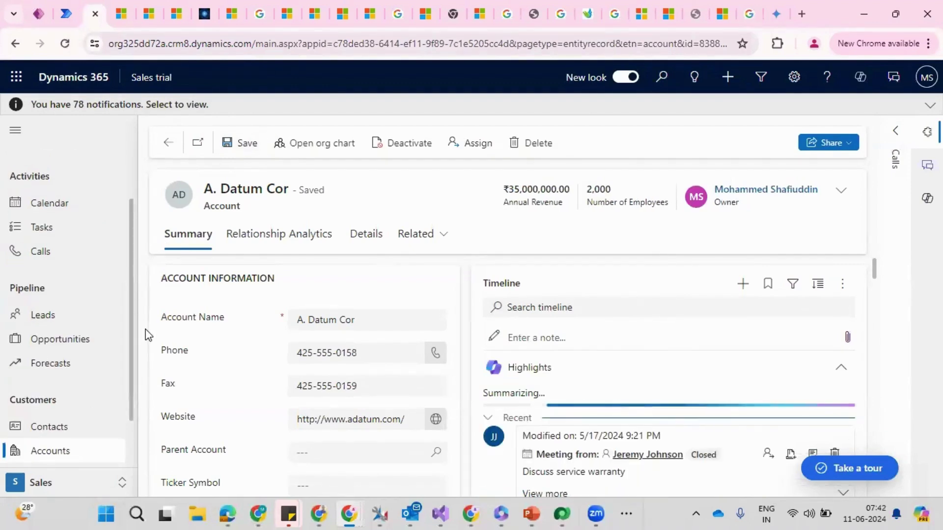
{"action": "left_click", "coordinate": [355, 514]}
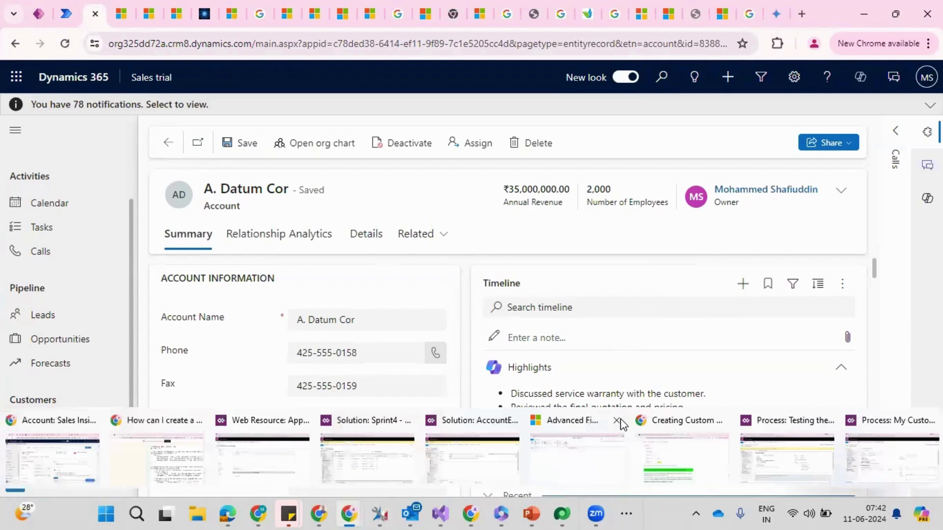
{"action": "left_click", "coordinate": [617, 420]}
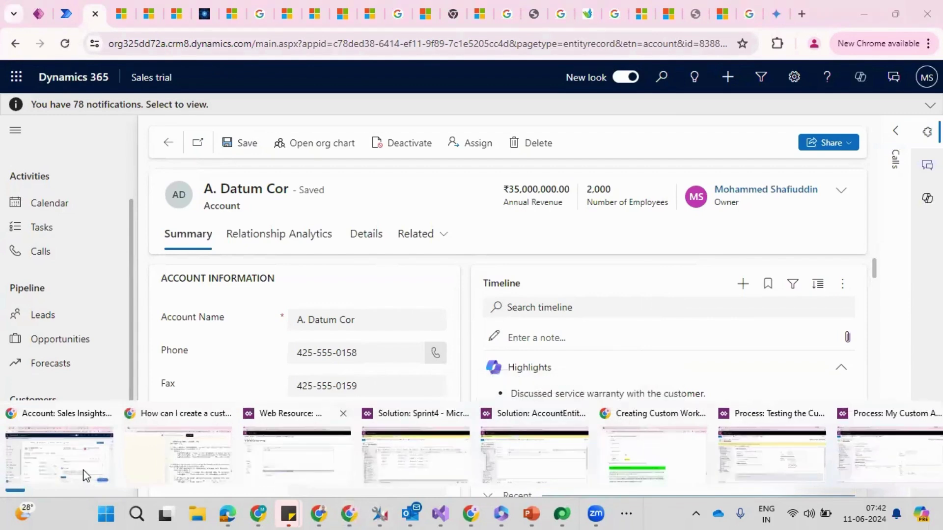
- Open the Advanced Settings of Dynamics 365 and launch Advanced Find in a maximized window
{"action": "left_click", "coordinate": [792, 83]}
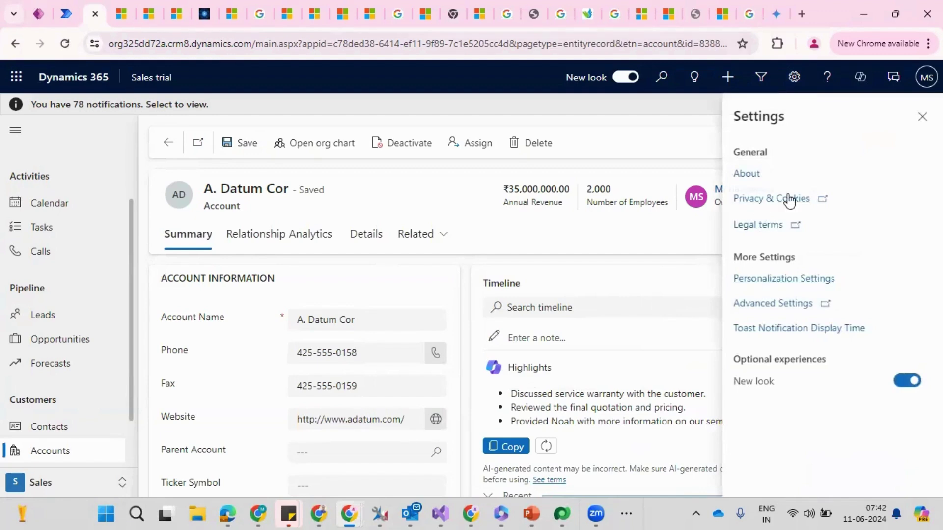
{"action": "left_click", "coordinate": [769, 308]}
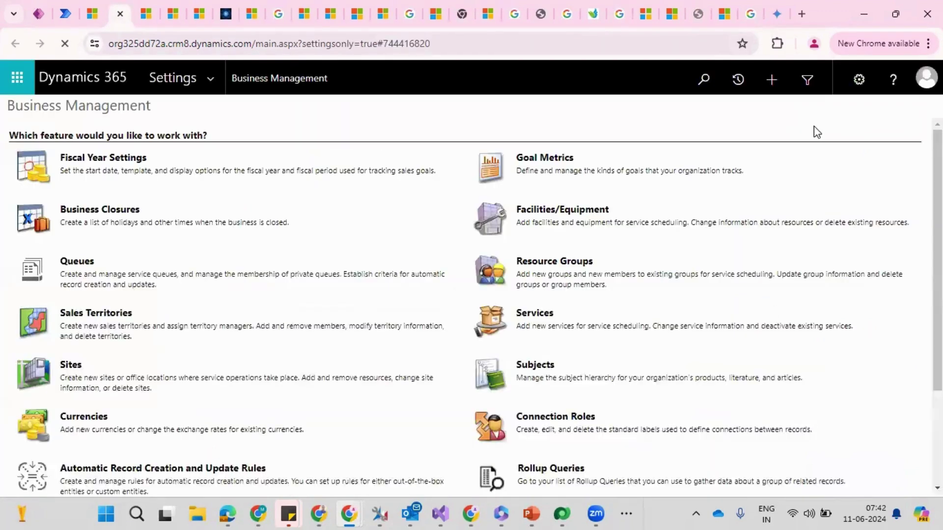
{"action": "left_click", "coordinate": [807, 80]}
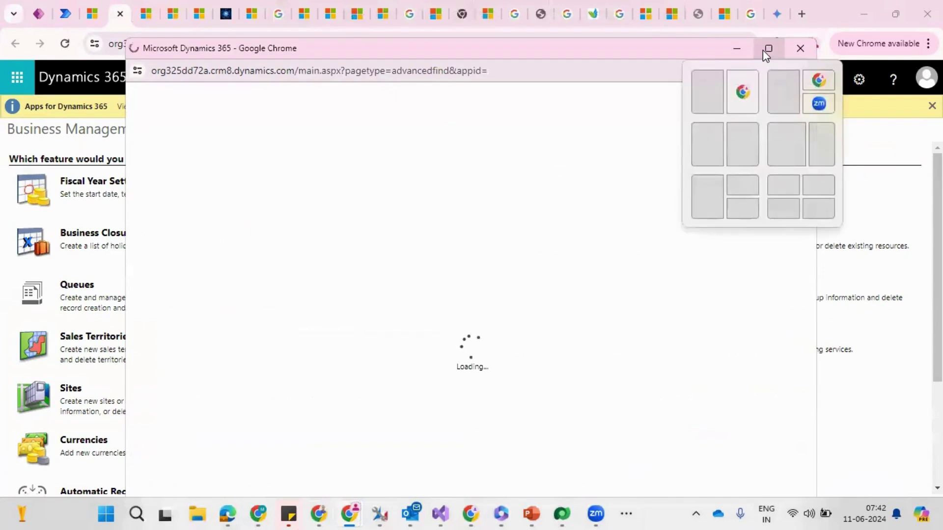
{"action": "left_click", "coordinate": [763, 51]}
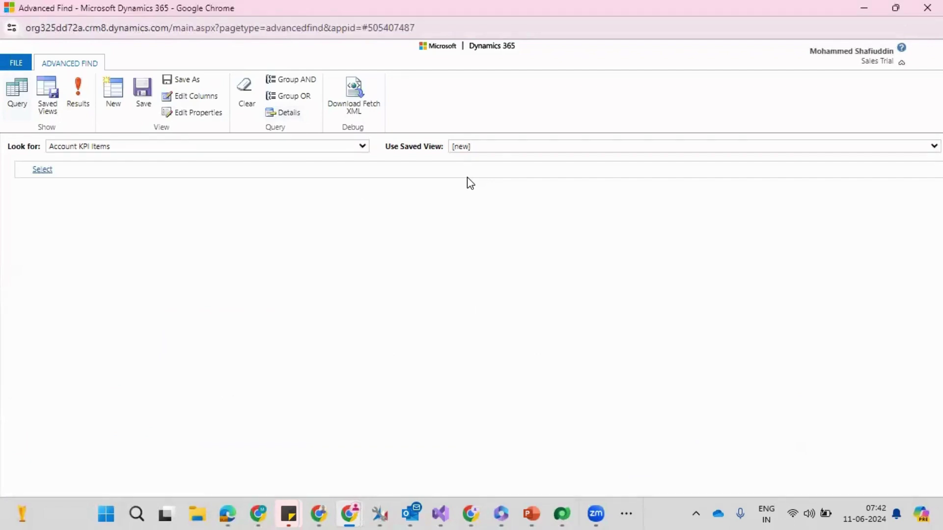
- Set the Advanced Find query to look for Contacts
{"action": "left_click", "coordinate": [194, 146]}
{"action": "type", "text": "con"}
{"action": "key", "text": "Down"}
{"action": "key", "text": "Down"}
{"action": "key", "text": "Down"}
{"action": "key", "text": "Down"}
{"action": "key", "text": "Down"}
{"action": "key", "text": "Down"}
{"action": "key", "text": "Down"}
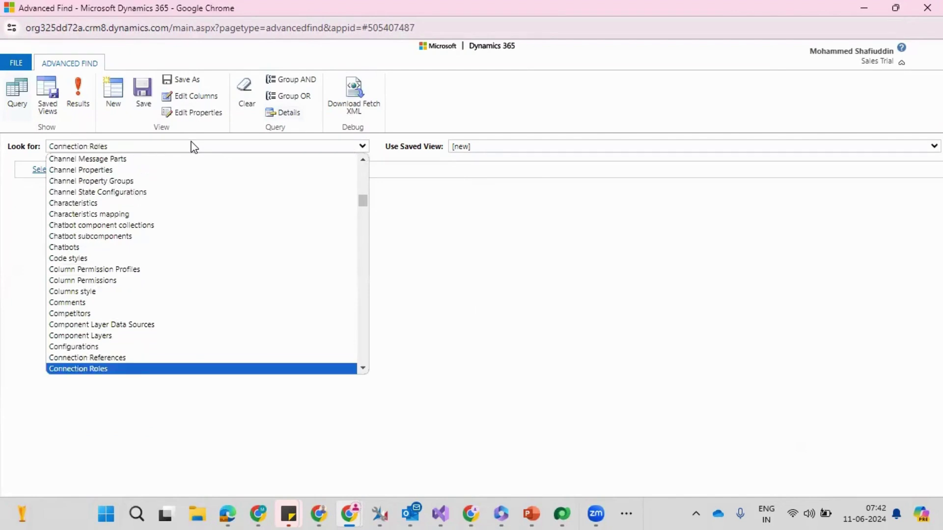
{"action": "key", "text": "Down"}
{"action": "key", "text": "Down"}
{"action": "key", "text": "Down"}
{"action": "key", "text": "Down"}
{"action": "key", "text": "Down"}
{"action": "key", "text": "Down"}
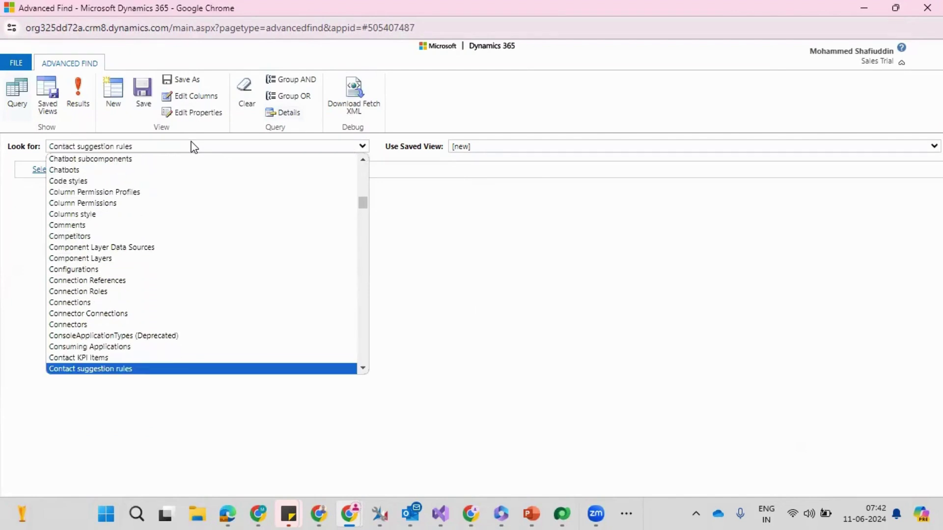
{"action": "key", "text": "Up"}
{"action": "key", "text": "Return"}
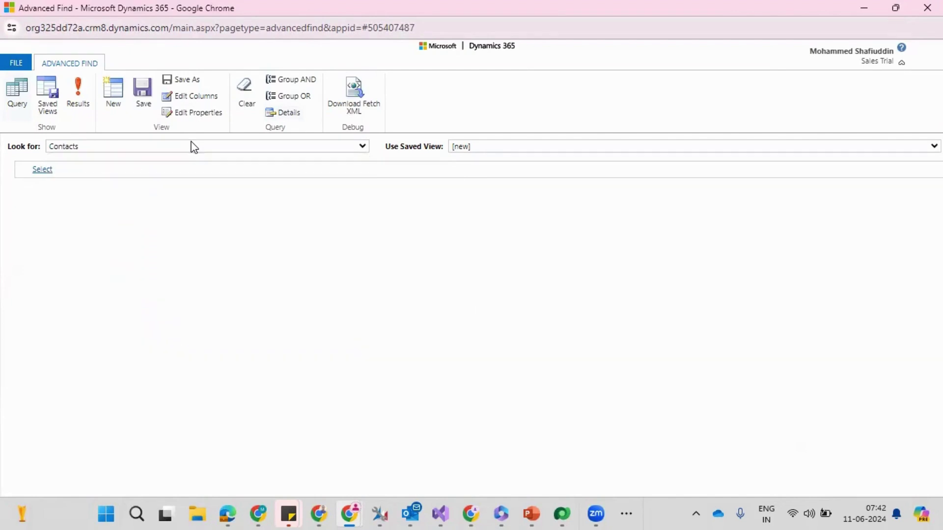
- Run the contacts query, look through the existing contact records, and minimize the Advanced Find window
{"action": "left_click", "coordinate": [79, 94]}
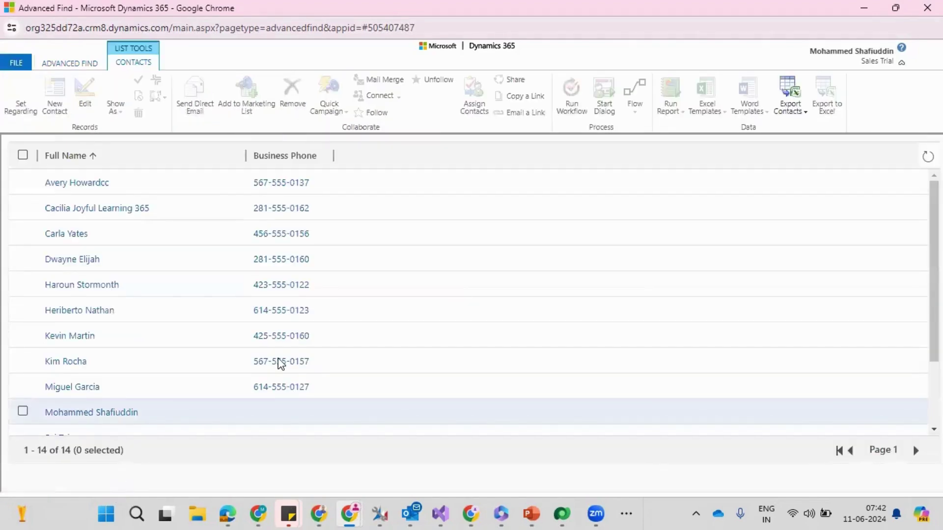
{"action": "scroll", "coordinate": [467, 302], "scroll_direction": "down", "scroll_amount": 2}
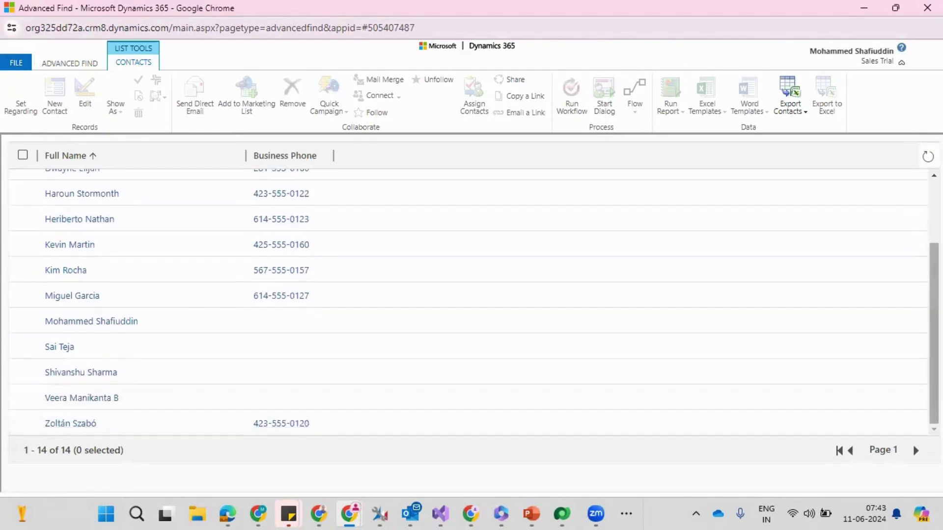
{"action": "scroll", "coordinate": [466, 259], "scroll_direction": "up", "scroll_amount": 2}
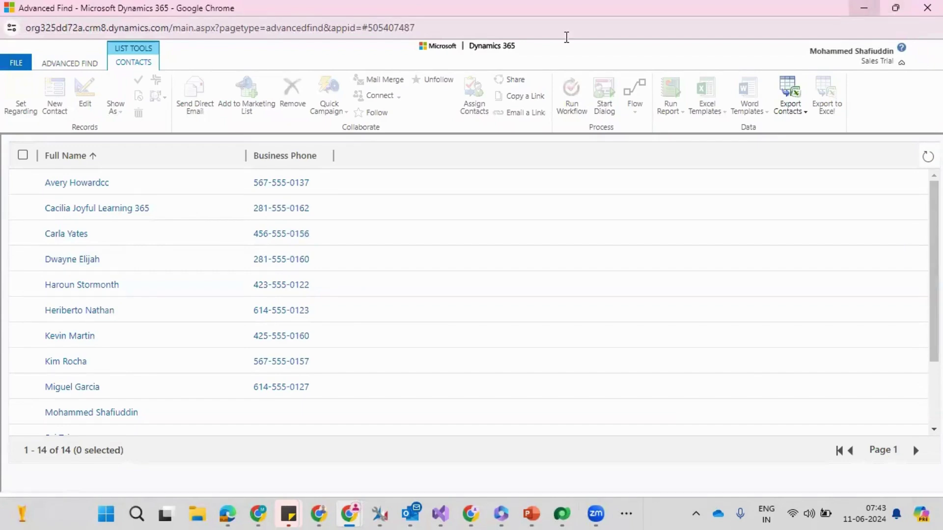
{"action": "left_click", "coordinate": [868, 13]}
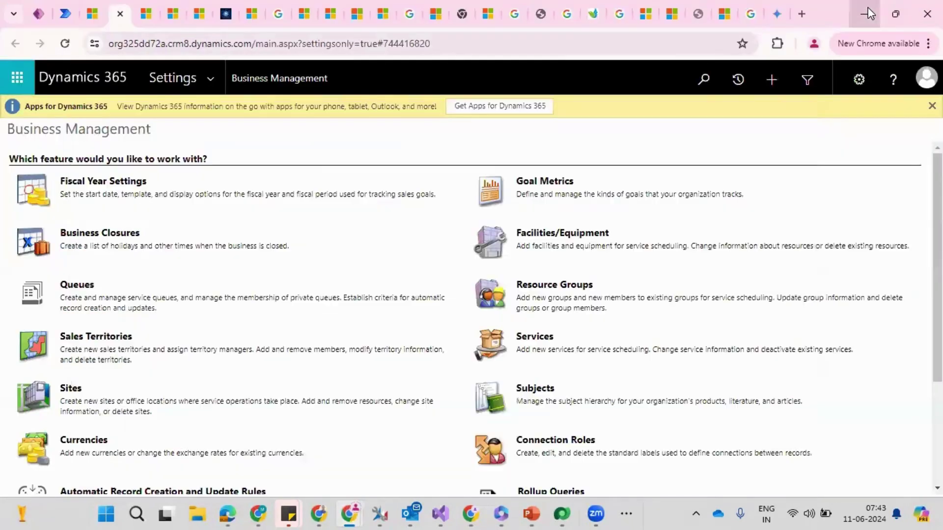
- Return to the Sales trial app and start a new account from the Accounts list
{"action": "left_click", "coordinate": [92, 12]}
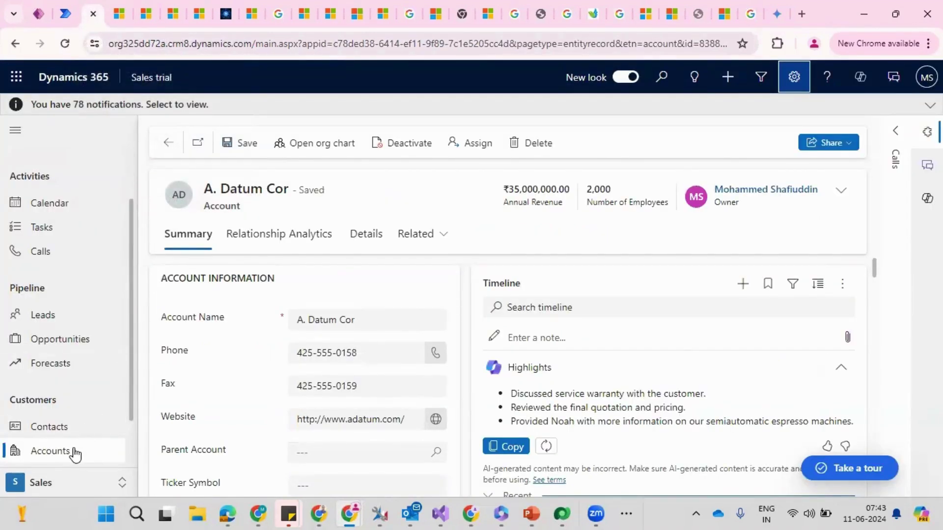
{"action": "left_click", "coordinate": [72, 457]}
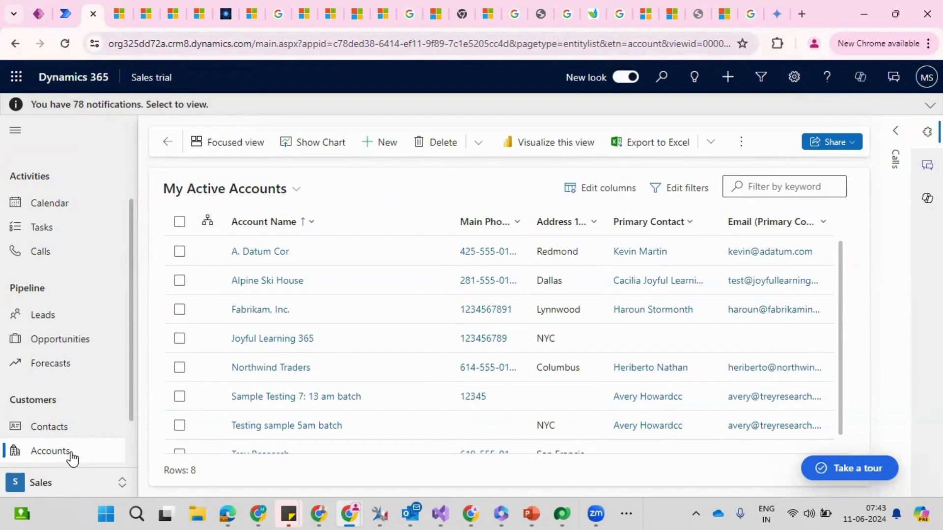
{"action": "left_click", "coordinate": [387, 143]}
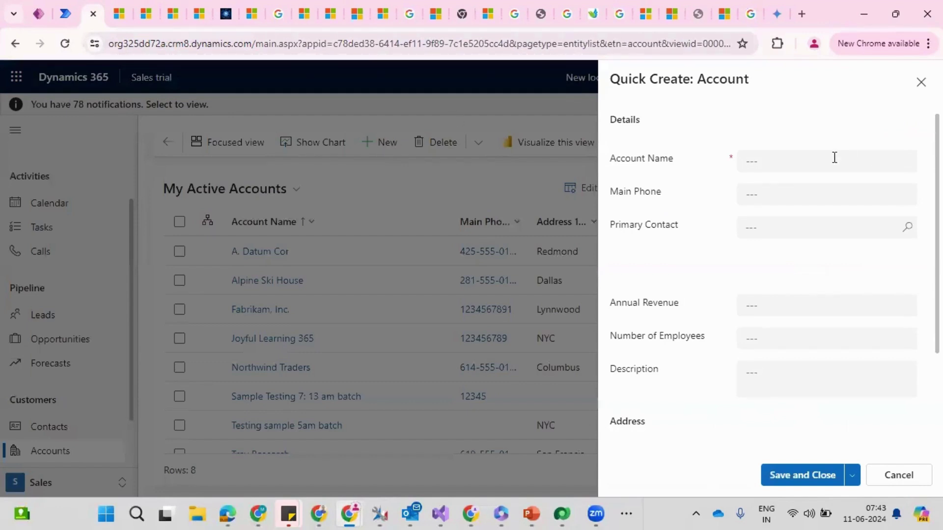
- Enter "Crete 250 JFL" as the account name in the quick create form
{"action": "left_click", "coordinate": [787, 163]}
{"action": "type", "text": "Cr"}
{"action": "type", "text": "i"}
{"action": "key", "text": "BackSpace"}
{"action": "key", "text": "BackSpace"}
{"action": "type", "text": "Crete"}
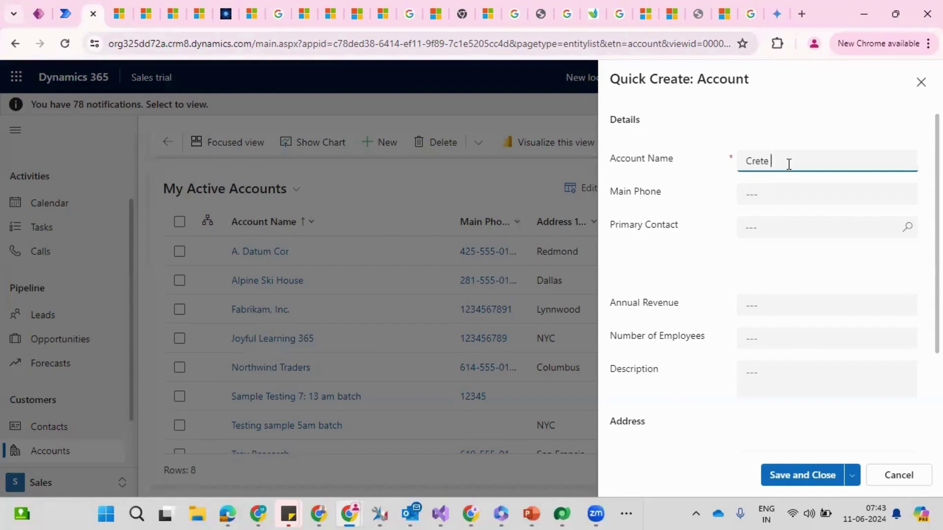
{"action": "type", "text": " 2500Oyful"}
{"action": "key", "text": "BackSpace"}
{"action": "key", "text": "BackSpace"}
{"action": "key", "text": "BackSpace"}
{"action": "key", "text": "BackSpace"}
{"action": "type", "text": "FL"}
{"action": "left_click", "coordinate": [794, 120]}
- Fill in the new account's main phone number and choose an existing contact as its primary contact
{"action": "left_click", "coordinate": [759, 195]}
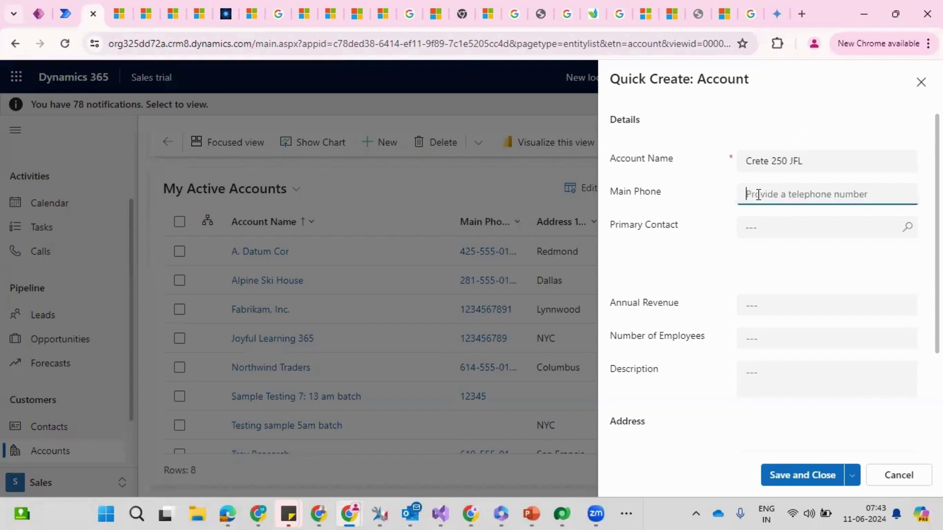
{"action": "type", "text": "9"}
{"action": "key", "text": "BackSpace"}
{"action": "type", "text": "1"}
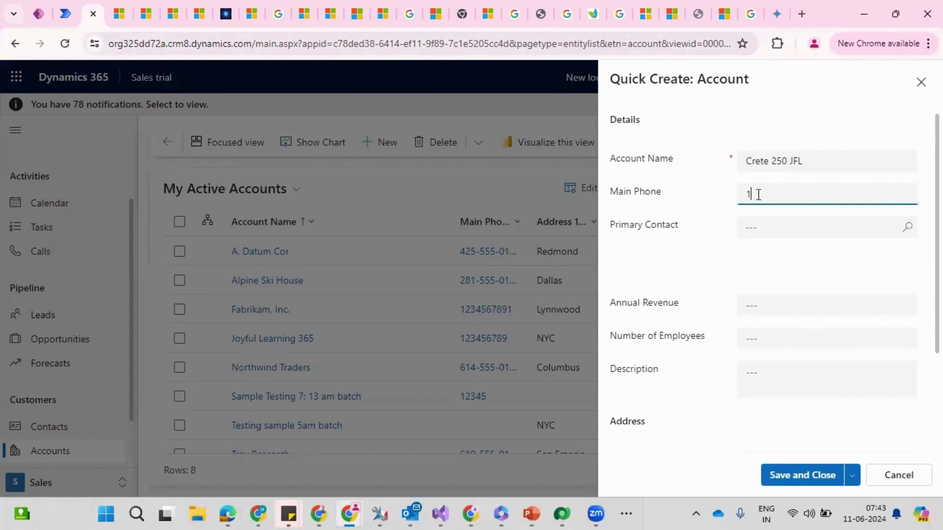
{"action": "type", "text": "223456789"}
{"action": "left_click", "coordinate": [761, 228]}
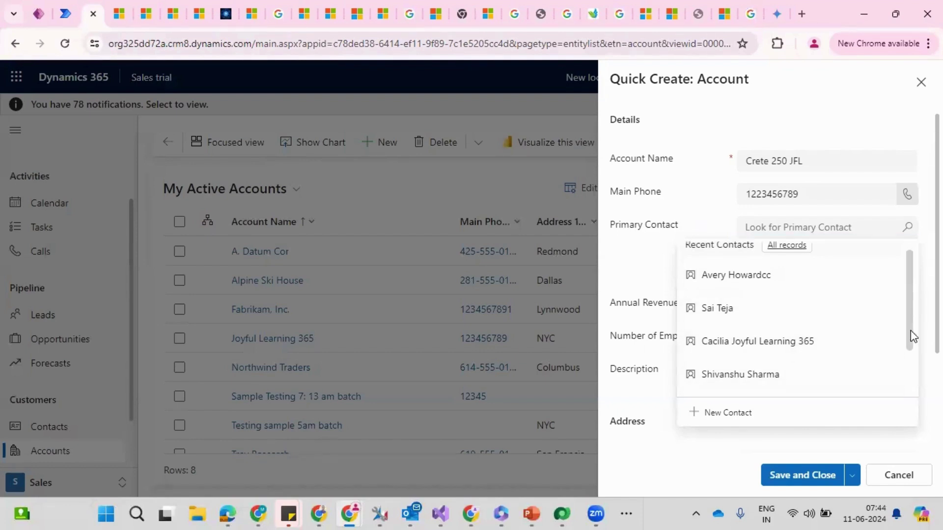
{"action": "scroll", "coordinate": [912, 339], "scroll_direction": "down", "scroll_amount": 1}
{"action": "left_click", "coordinate": [811, 337]}
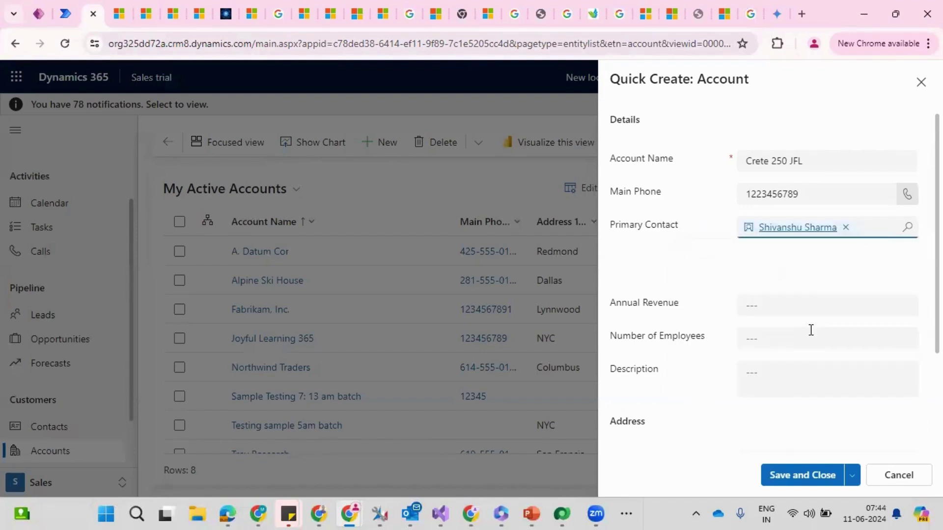
- Set the new account's annual revenue to 1928 and its number of employees to 3232
{"action": "left_click", "coordinate": [762, 308]}
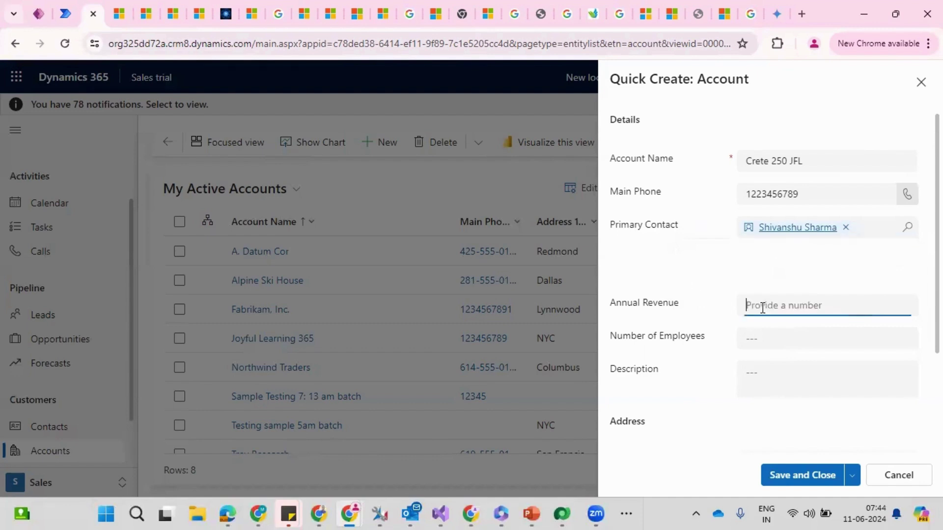
{"action": "type", "text": "1.0"}
{"action": "key", "text": "BackSpace"}
{"action": "key", "text": "BackSpace"}
{"action": "type", "text": "923E2"}
{"action": "key", "text": "BackSpace"}
{"action": "key", "text": "BackSpace"}
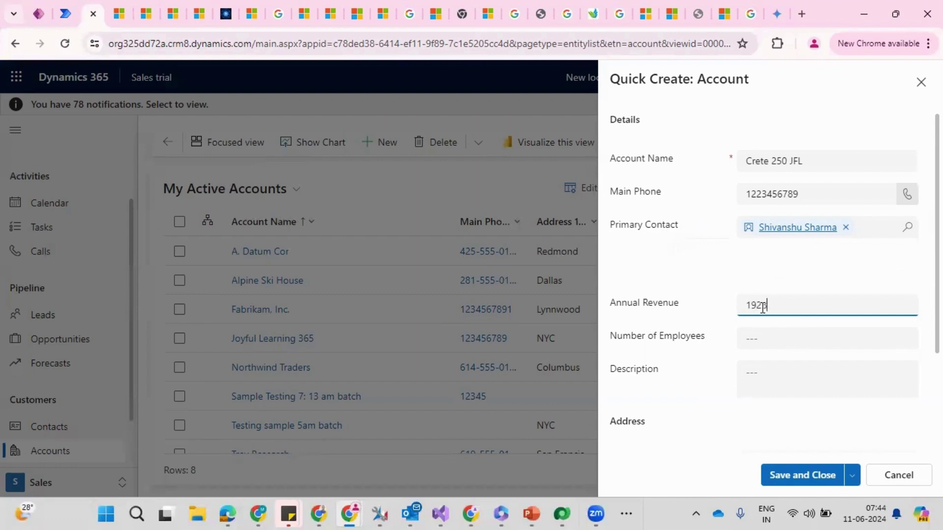
{"action": "left_click", "coordinate": [763, 274]}
{"action": "left_click", "coordinate": [767, 344]}
{"action": "type", "text": "3232"}
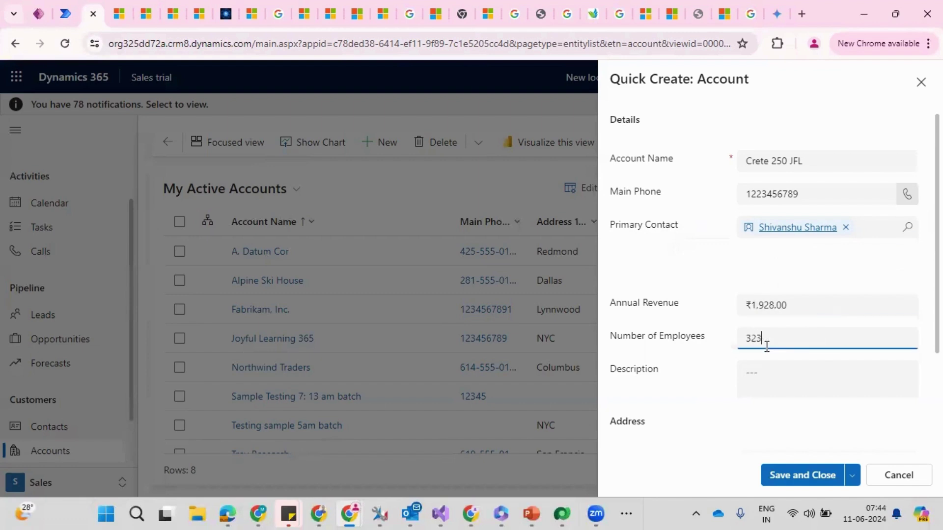
{"action": "left_click", "coordinate": [668, 280]}
- Enter "Testing please ignore" as the account's description and copy that text
{"action": "left_click", "coordinate": [764, 379]}
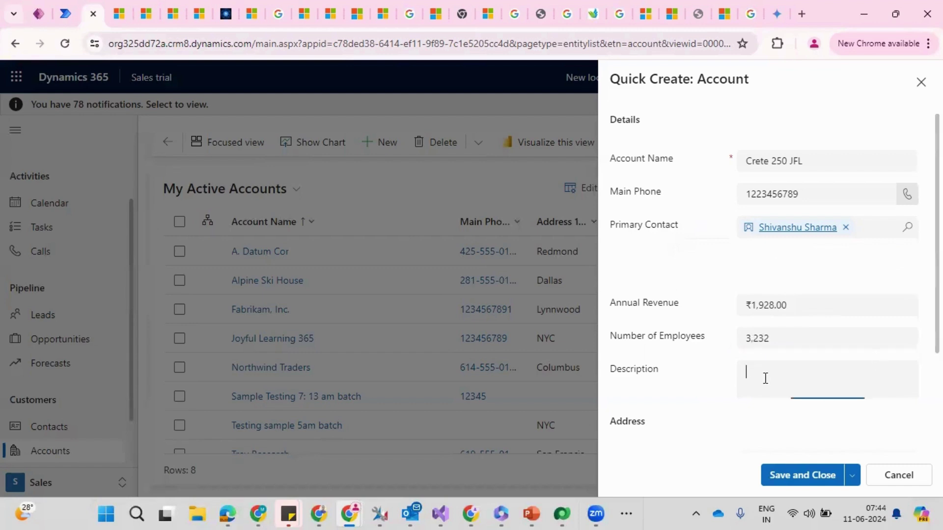
{"action": "type", "text": "Testing pleae"}
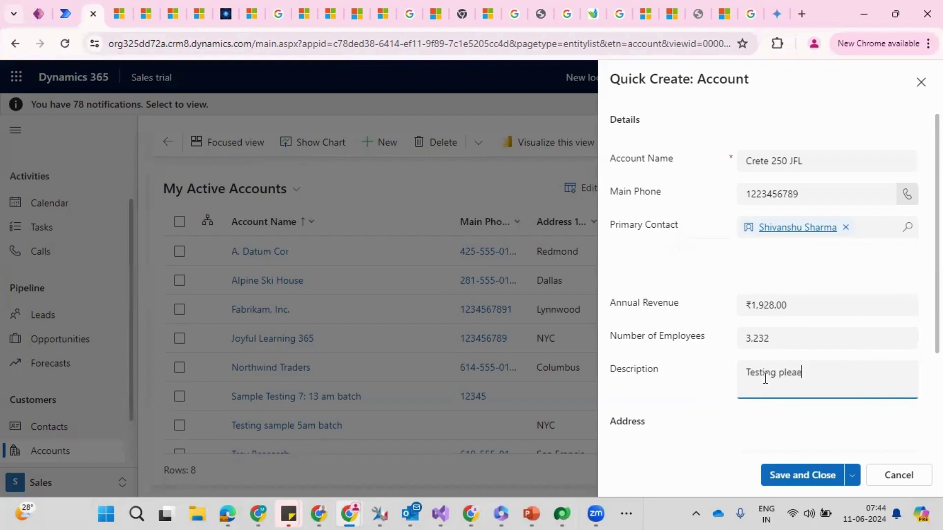
{"action": "key", "text": "BackSpace"}
{"action": "type", "text": "se ignore"}
{"action": "key", "text": "ctrl+a"}
{"action": "key", "text": "ctrl+c"}
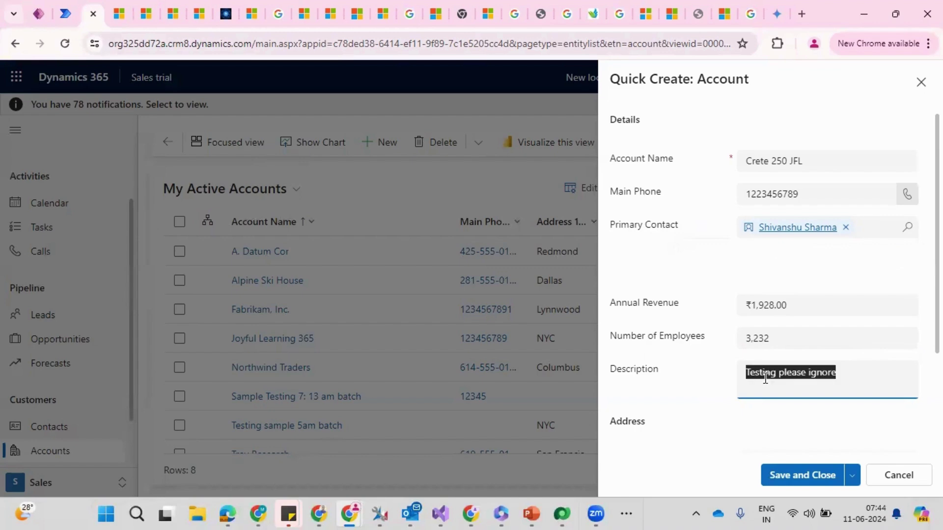
- Paste the copied "Testing please ignore" text into the Street 1, Street 2 and City address fields
{"action": "left_click_drag", "start_coordinate": [937, 234], "coordinate": [937, 329]}
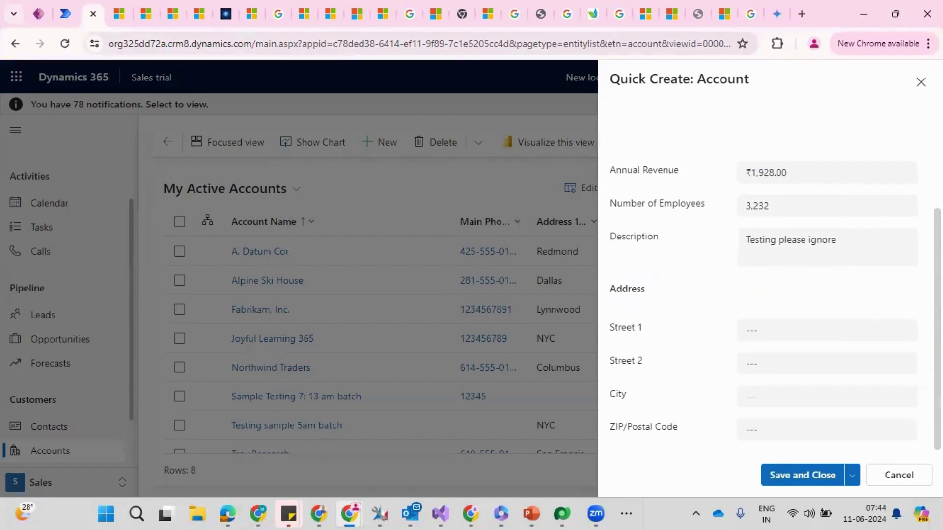
{"action": "left_click", "coordinate": [766, 322]}
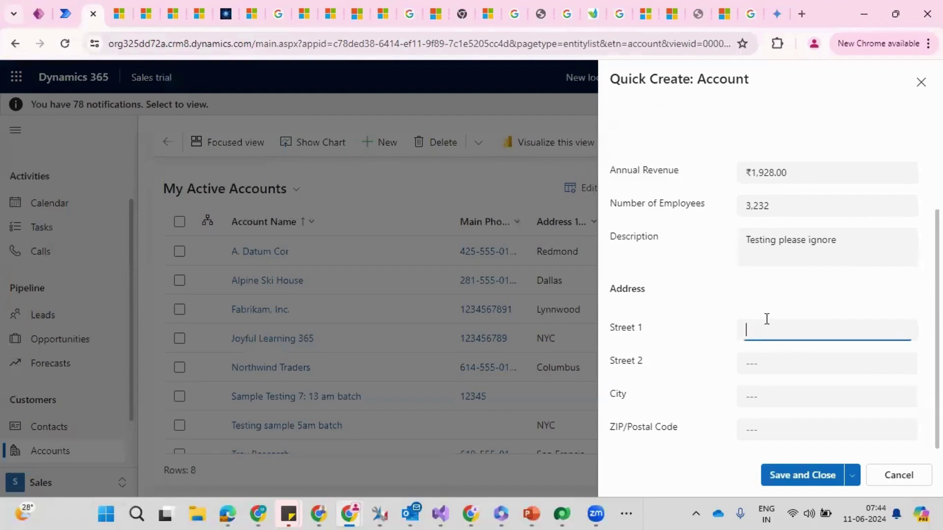
{"action": "key", "text": "ctrl+v"}
{"action": "left_click", "coordinate": [788, 354]}
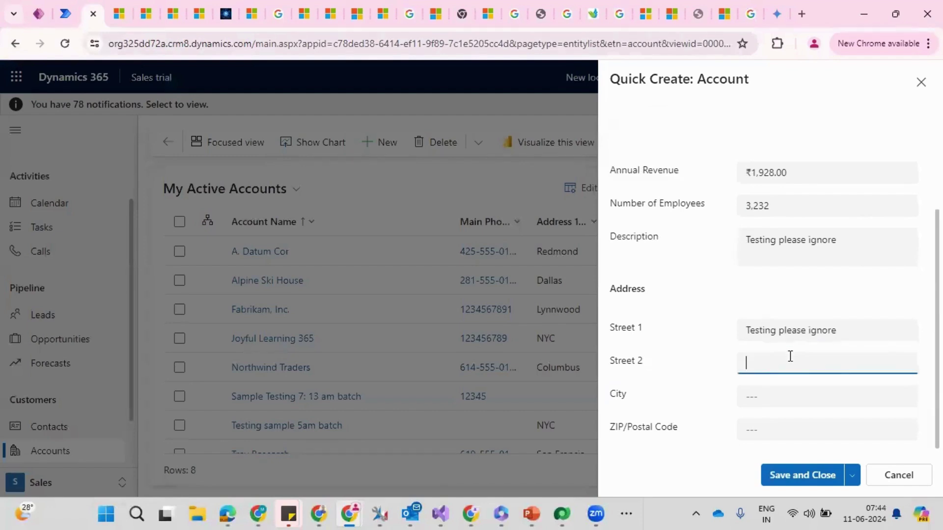
{"action": "key", "text": "ctrl+v"}
{"action": "left_click", "coordinate": [802, 388]}
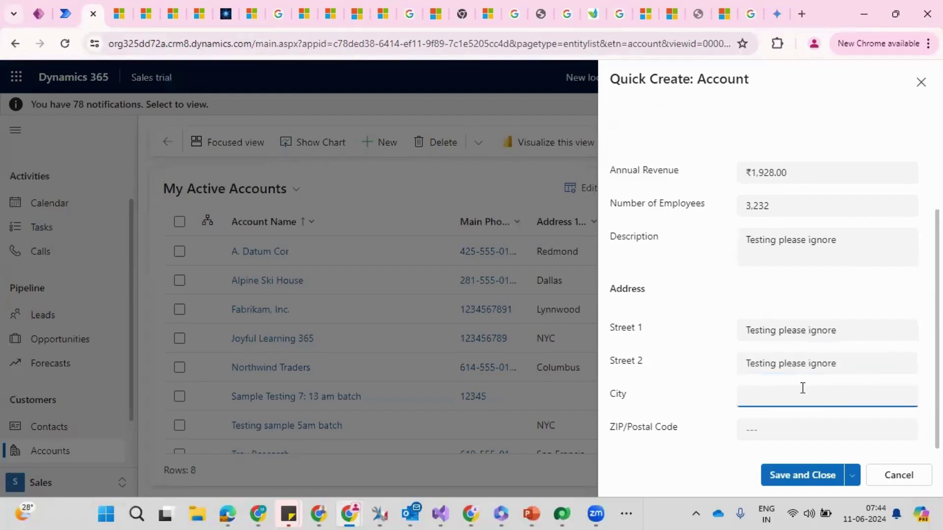
{"action": "key", "text": "ctrl+v"}
- Fill in the account's ZIP/postal code, then save and close the quick create form
{"action": "left_click", "coordinate": [780, 432]}
{"action": "type", "text": "182"}
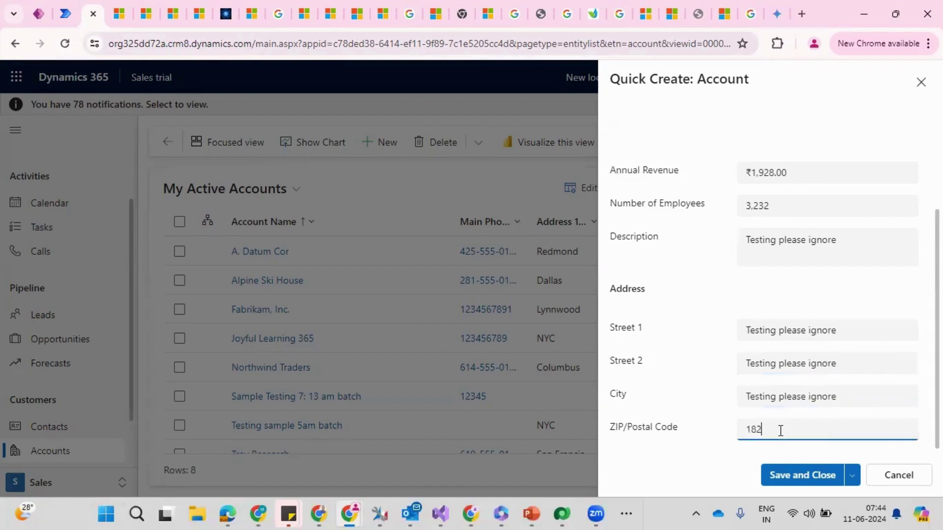
{"action": "type", "text": "7121"}
{"action": "left_click", "coordinate": [697, 383]}
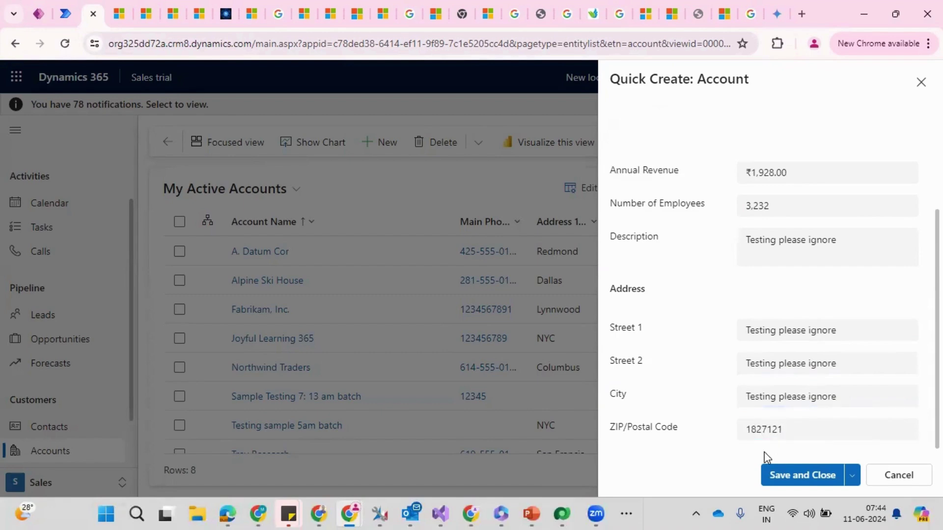
{"action": "left_click", "coordinate": [769, 470]}
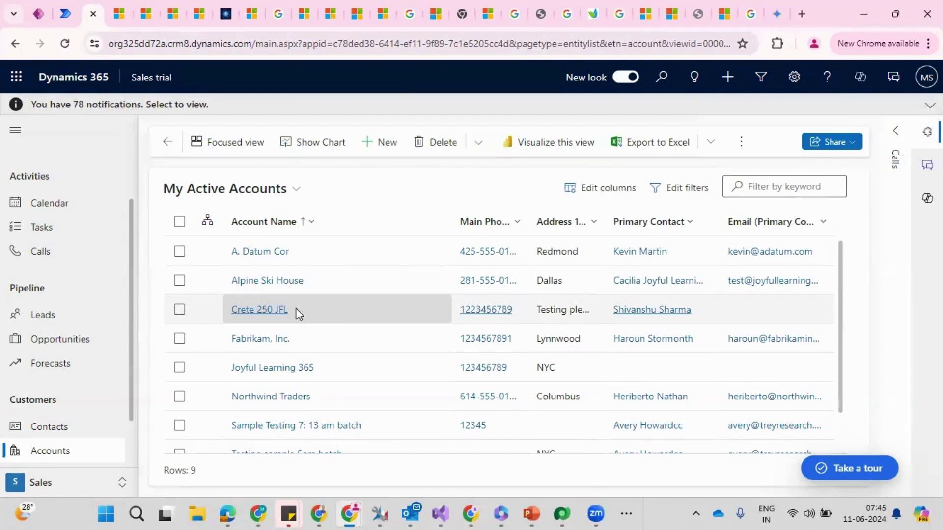
- Switch to the Advanced Find window, rerun the contacts query and look through the list for a contact matching the new account
{"action": "key", "text": "alt+Tab"}
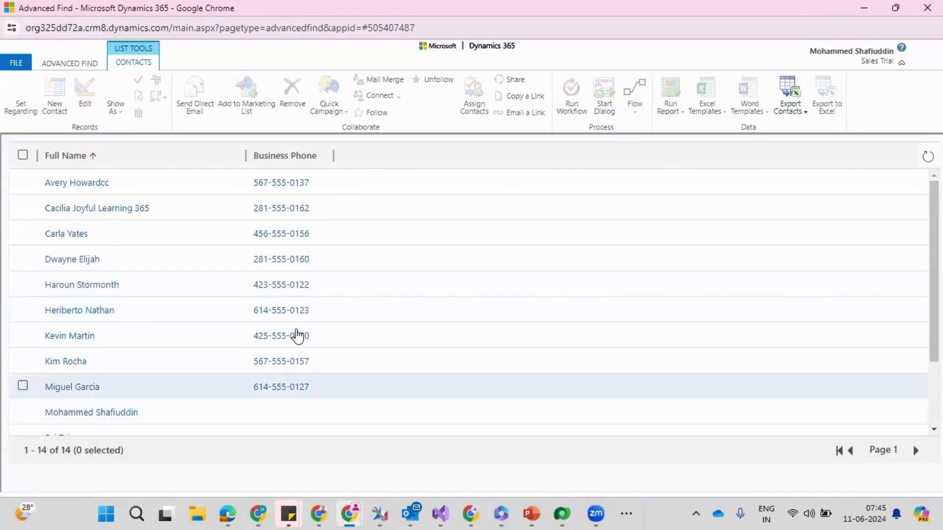
{"action": "left_click", "coordinate": [67, 64]}
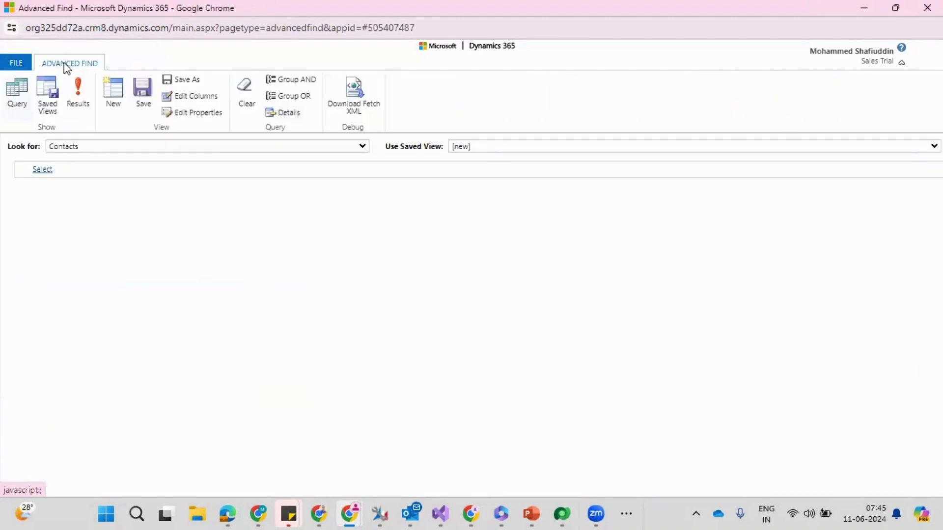
{"action": "left_click", "coordinate": [78, 88]}
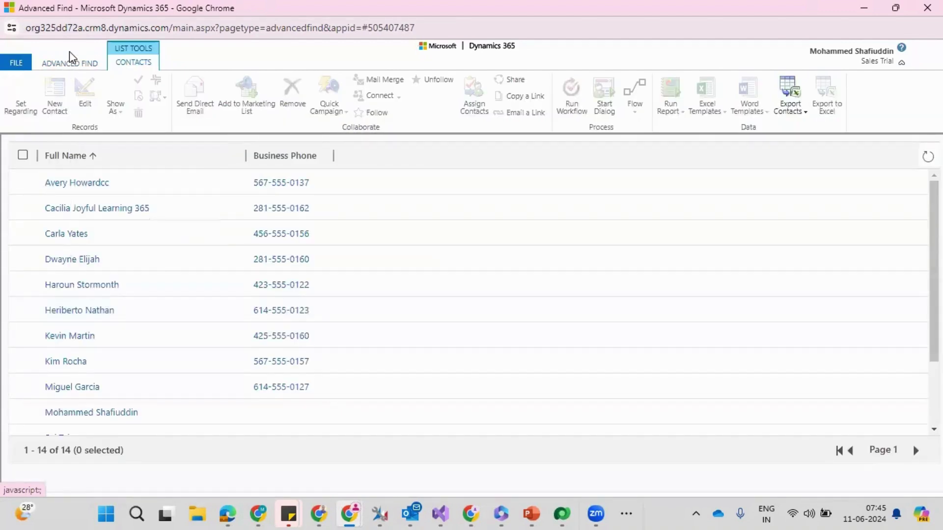
{"action": "left_click", "coordinate": [72, 63]}
{"action": "left_click", "coordinate": [84, 102]}
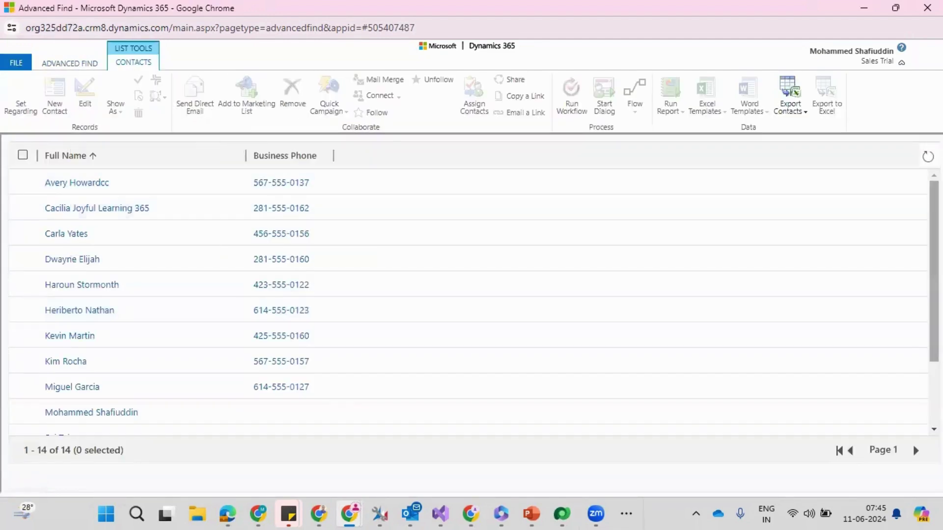
{"action": "scroll", "coordinate": [632, 198], "scroll_direction": "down", "scroll_amount": 2}
{"action": "scroll", "coordinate": [469, 302], "scroll_direction": "down", "scroll_amount": 1}
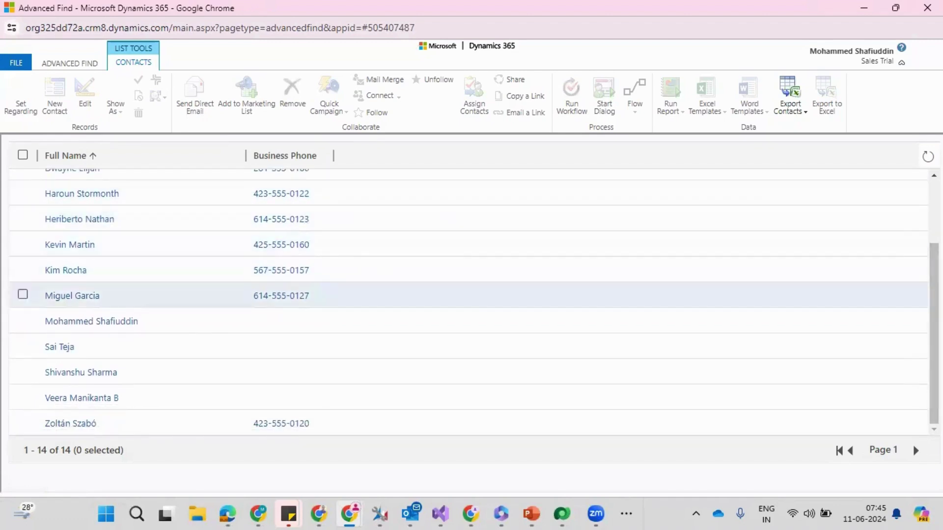
{"action": "scroll", "coordinate": [892, 295], "scroll_direction": "up", "scroll_amount": 3}
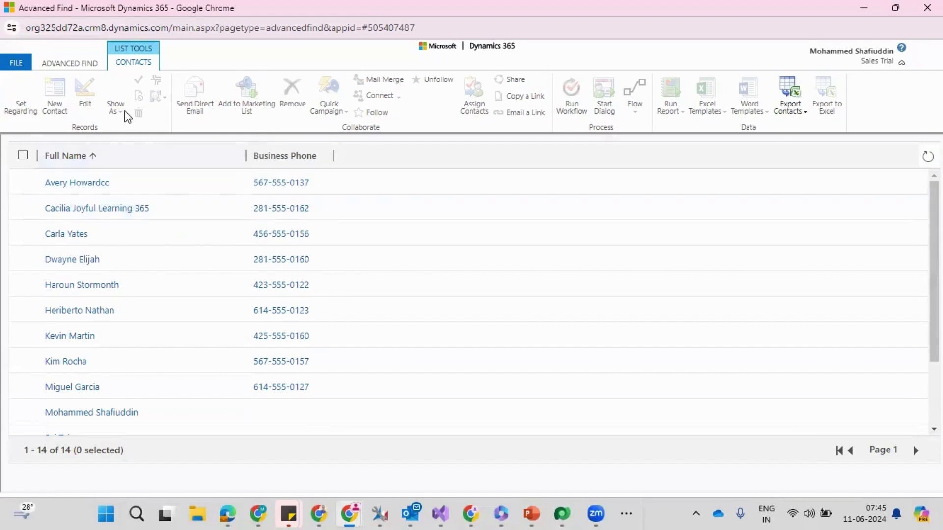
- Run the contacts query once more and locate the Crete 250 JFL contact in the refreshed list
{"action": "left_click", "coordinate": [74, 64]}
{"action": "left_click", "coordinate": [78, 100]}
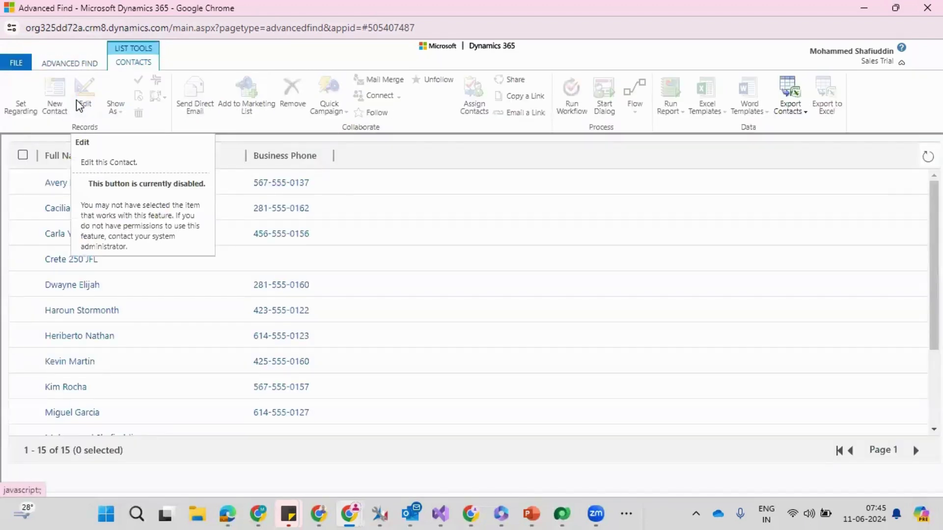
{"action": "scroll", "coordinate": [467, 300], "scroll_direction": "down", "scroll_amount": 1}
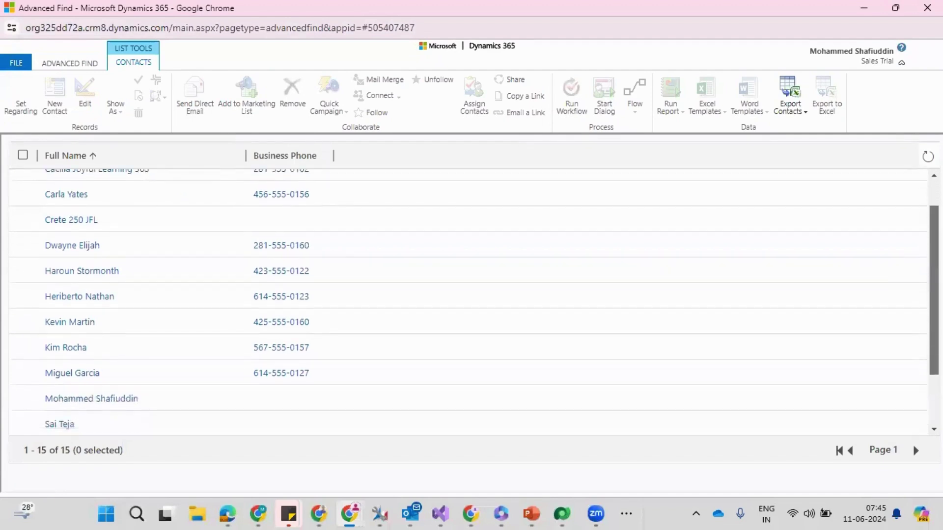
{"action": "scroll", "coordinate": [467, 300], "scroll_direction": "down", "scroll_amount": 2}
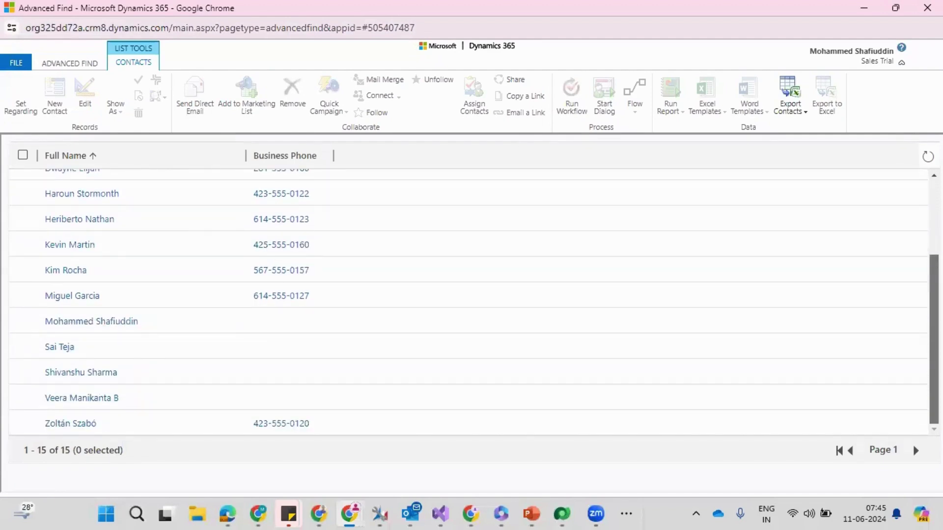
{"action": "scroll", "coordinate": [467, 300], "scroll_direction": "up", "scroll_amount": 2}
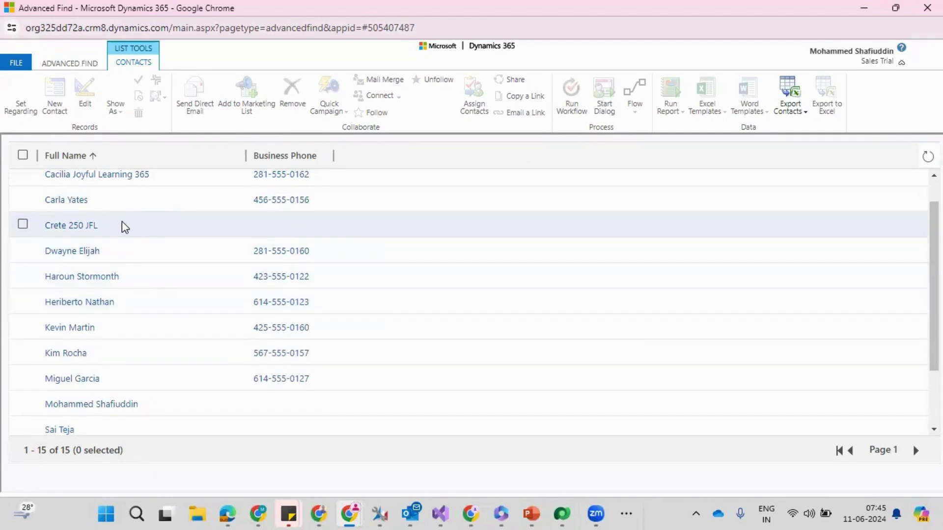
- Open the Crete 250 JFL contact record, maximize its window and dismiss the script error dialog
{"action": "left_click", "coordinate": [82, 231]}
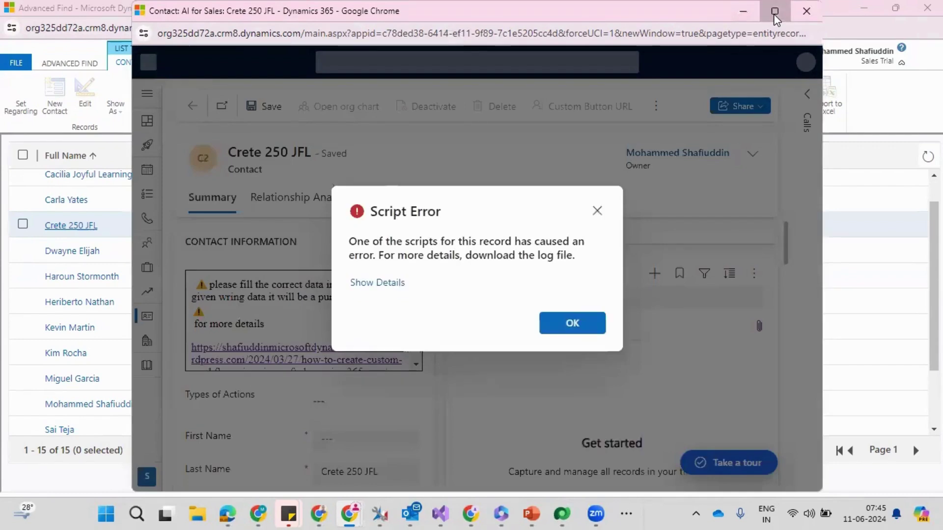
{"action": "left_click", "coordinate": [774, 10]}
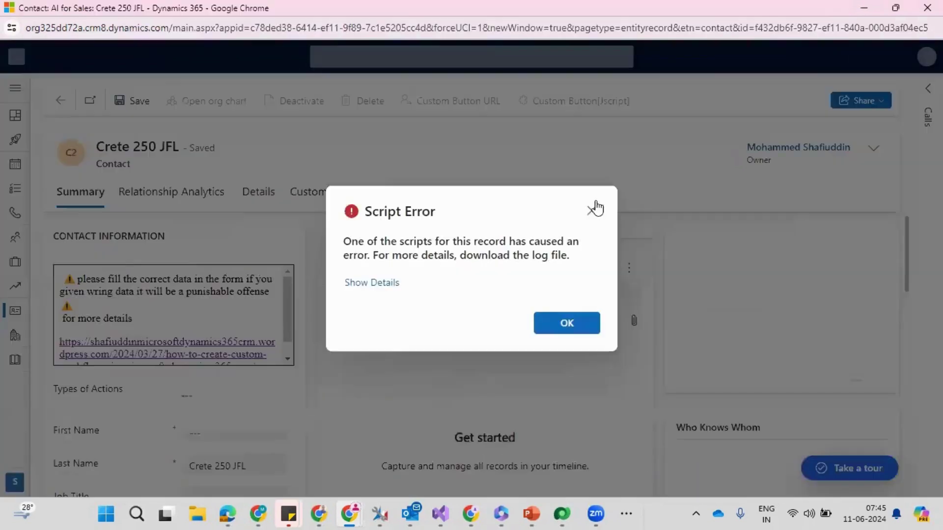
{"action": "left_click", "coordinate": [592, 209]}
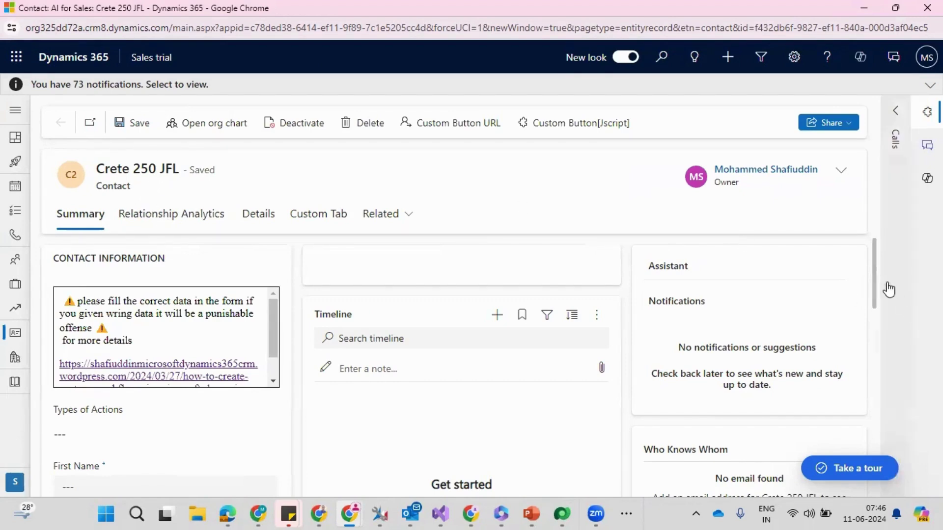
- Collapse the Calls pane and examine the contact's name, account, email and phone fields on the Summary form
{"action": "scroll", "coordinate": [881, 290], "scroll_direction": "down", "scroll_amount": 2}
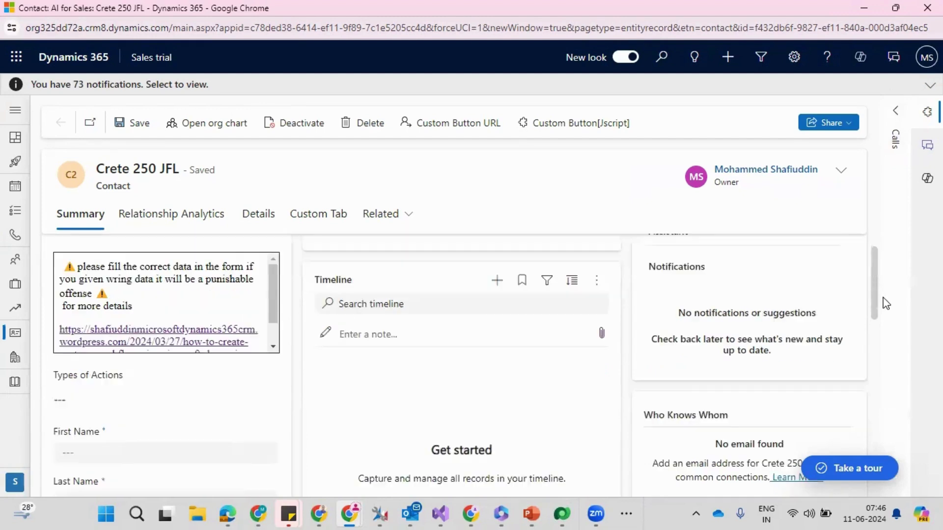
{"action": "scroll", "coordinate": [892, 312], "scroll_direction": "down", "scroll_amount": 2}
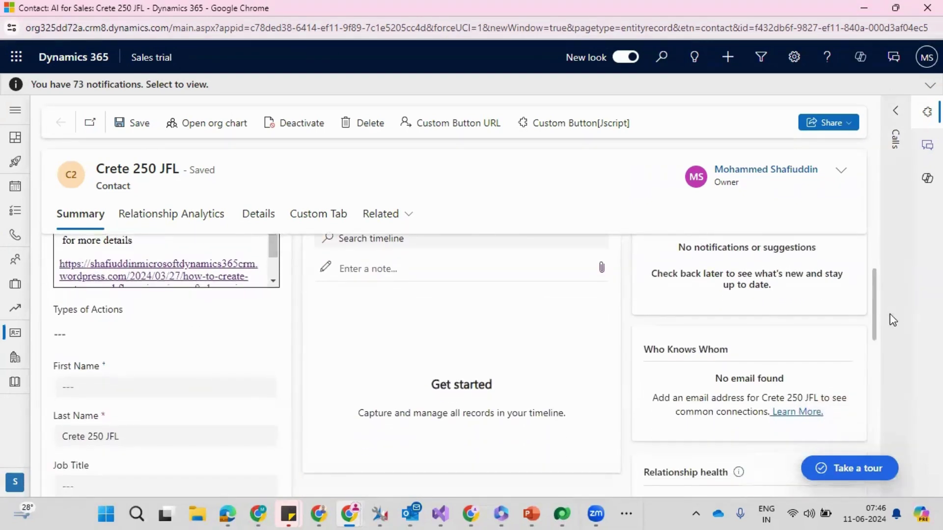
{"action": "left_click", "coordinate": [895, 137]}
{"action": "left_click", "coordinate": [927, 112]}
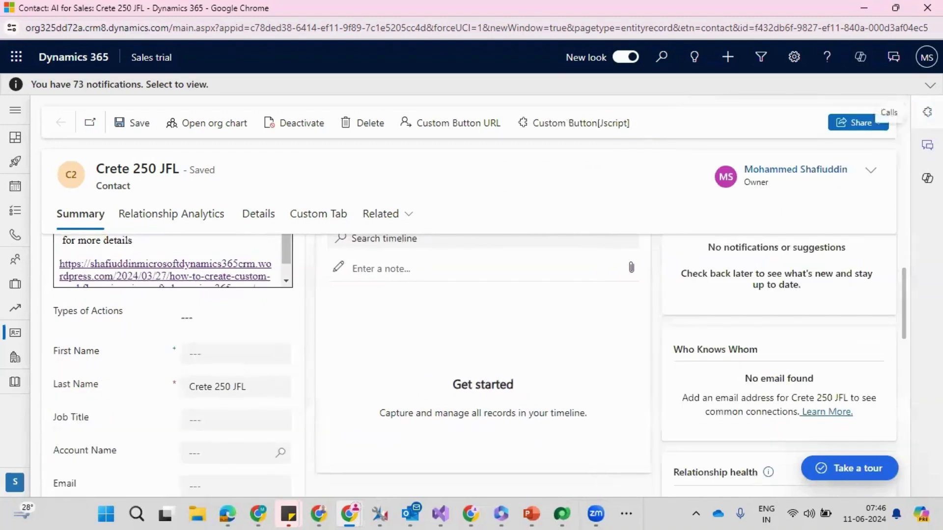
{"action": "scroll", "coordinate": [907, 289], "scroll_direction": "down", "scroll_amount": 3}
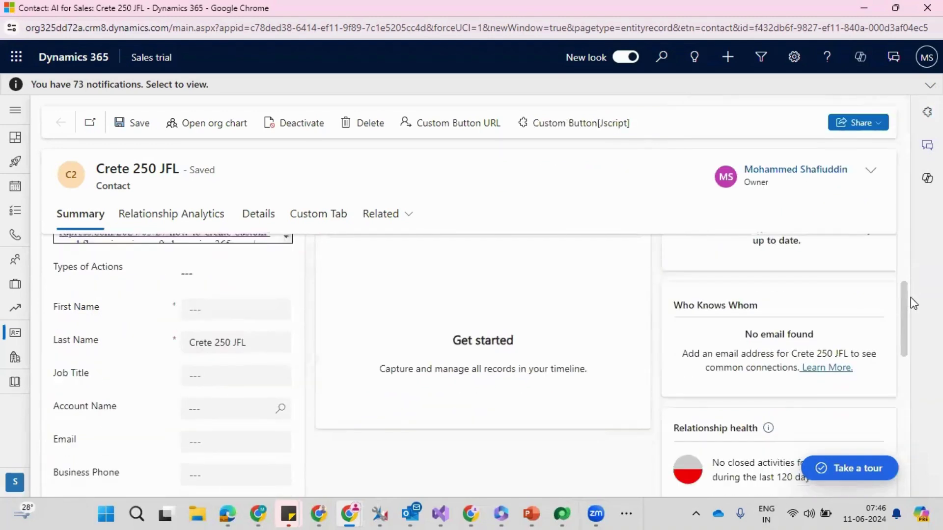
{"action": "scroll", "coordinate": [915, 311], "scroll_direction": "down", "scroll_amount": 1}
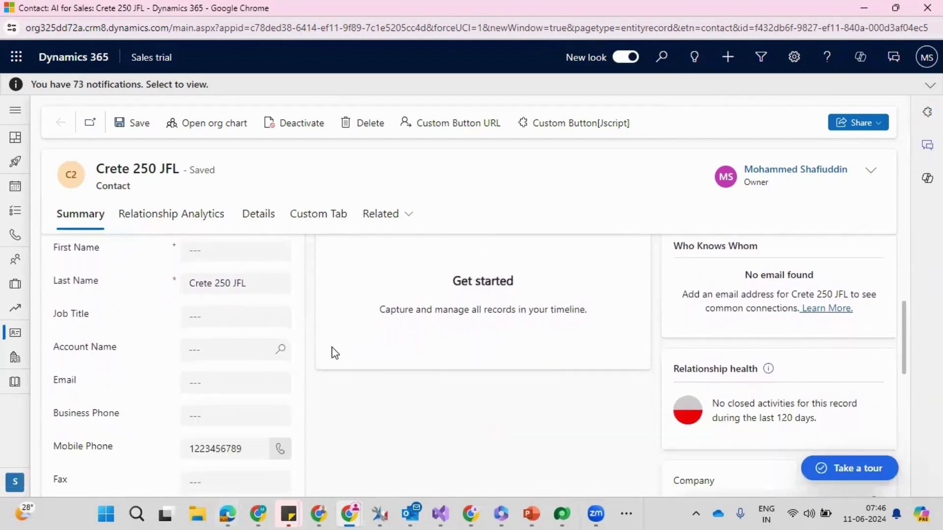
- Open the Crete 250 JFL account to check its phone, and return to the contact to compare its mobile phone and address fields
{"action": "key", "text": "alt+Tab"}
{"action": "key", "text": "alt+Tab"}
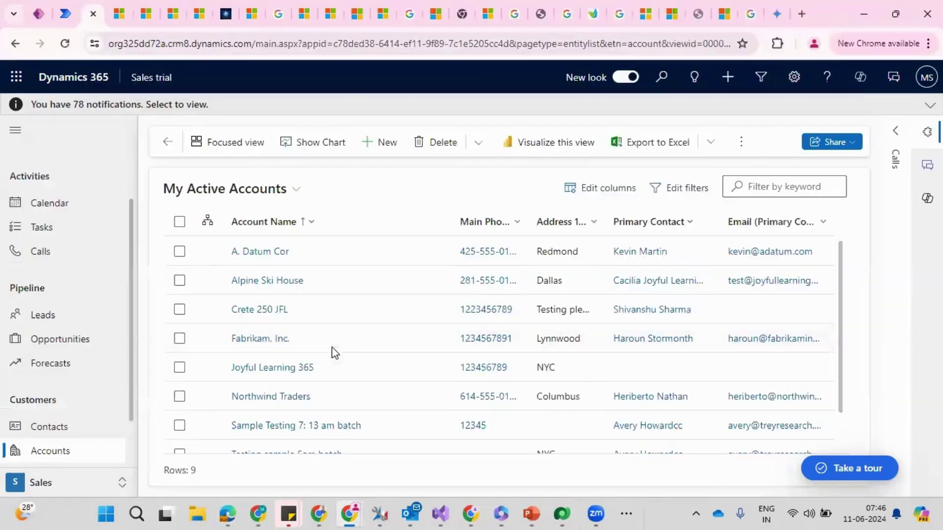
{"action": "left_click", "coordinate": [342, 318]}
{"action": "double_click", "coordinate": [342, 318]}
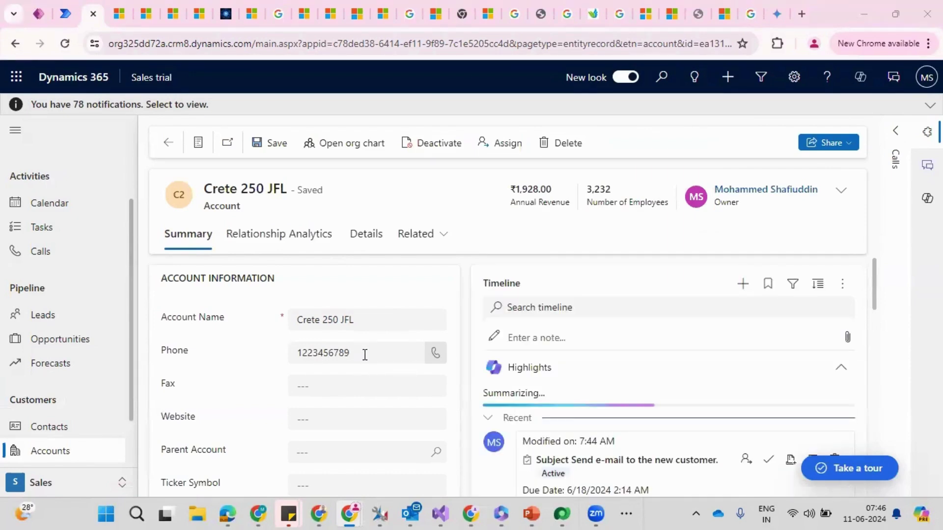
{"action": "key", "text": "alt+Tab"}
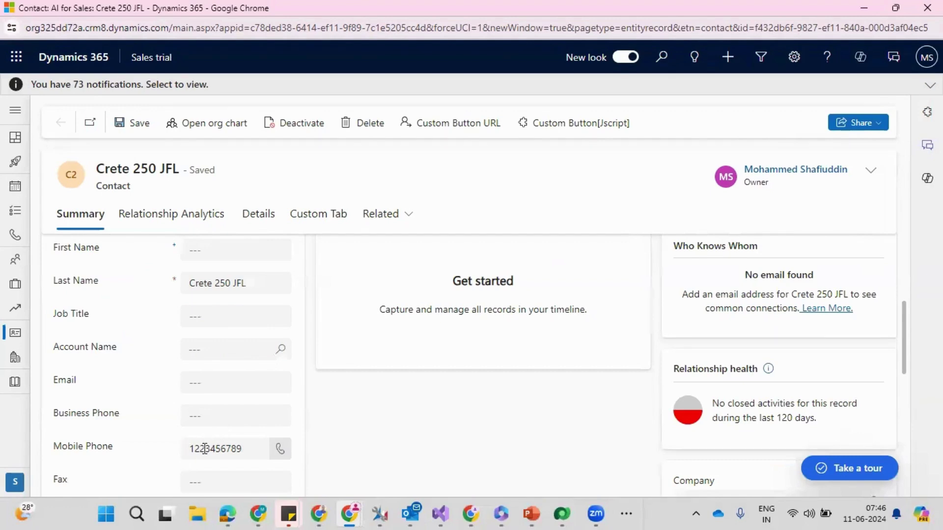
{"action": "left_click_drag", "start_coordinate": [903, 347], "coordinate": [916, 402]}
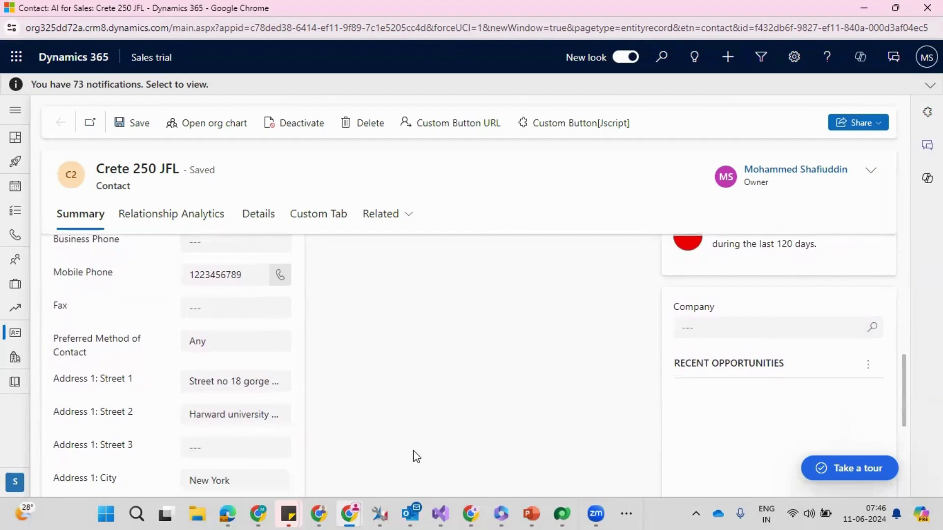
- Examine the full Address 1: Street 1 text on the Crete 250 JFL contact
{"action": "left_click", "coordinate": [231, 389]}
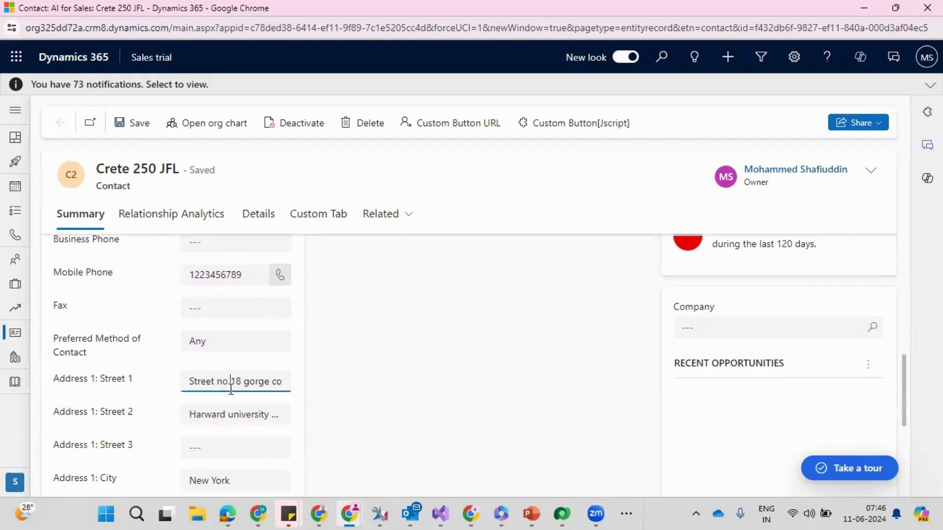
{"action": "key", "text": "Right"}
{"action": "key", "text": "Right"}
{"action": "key", "text": "Right"}
{"action": "key", "text": "Right"}
{"action": "key", "text": "Right"}
{"action": "key", "text": "Right"}
{"action": "key", "text": "Right"}
{"action": "key", "text": "Right"}
{"action": "key", "text": "Right"}
{"action": "key", "text": "Right"}
{"action": "key", "text": "Right"}
{"action": "key", "text": "Right"}
{"action": "key", "text": "Right"}
{"action": "key", "text": "Right"}
{"action": "key", "text": "Right"}
{"action": "key", "text": "Right"}
{"action": "key", "text": "Right"}
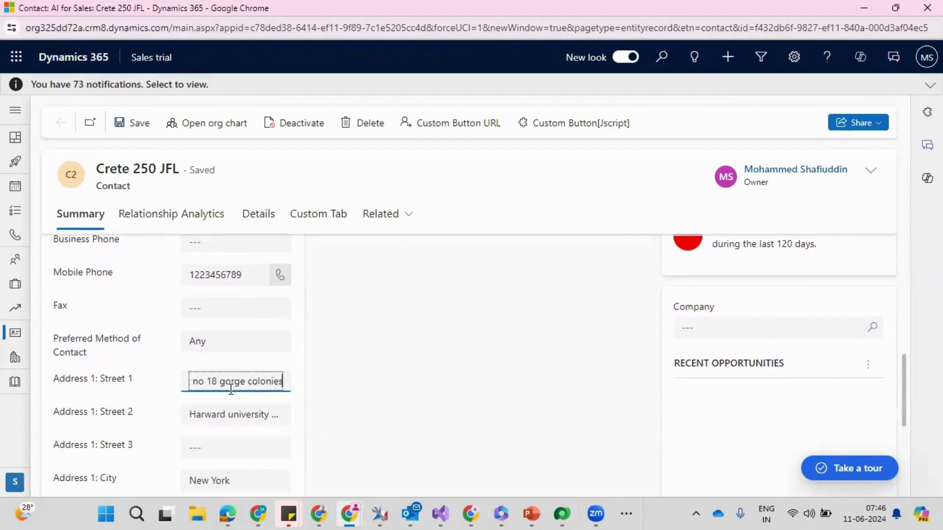
{"action": "key", "text": "Left"}
{"action": "key", "text": "Left"}
{"action": "key", "text": "Left"}
{"action": "key", "text": "Left"}
{"action": "key", "text": "Left"}
{"action": "key", "text": "Left"}
{"action": "key", "text": "Left"}
{"action": "key", "text": "Left"}
- Collapse the Calls pane on the Crete 250 JFL account and compare its Address section with the contact's address
{"action": "key", "text": "alt+Tab"}
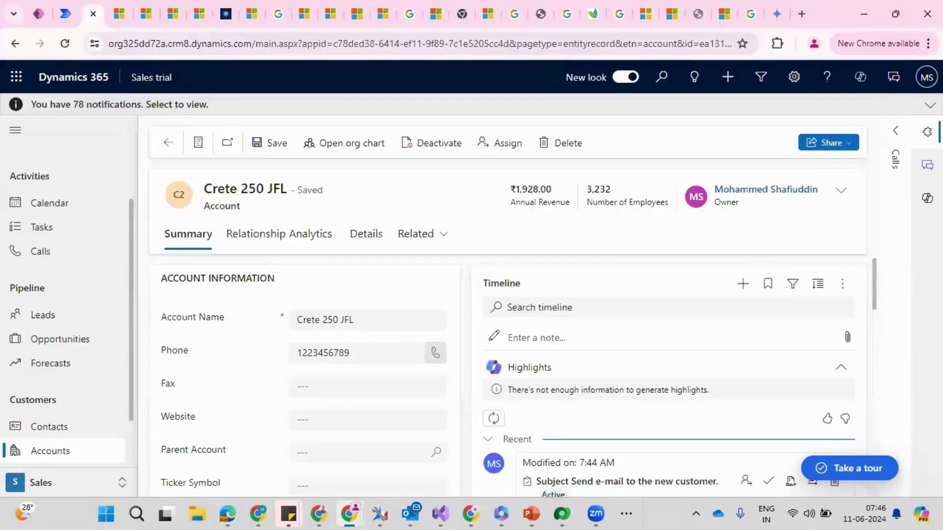
{"action": "left_click", "coordinate": [888, 320]}
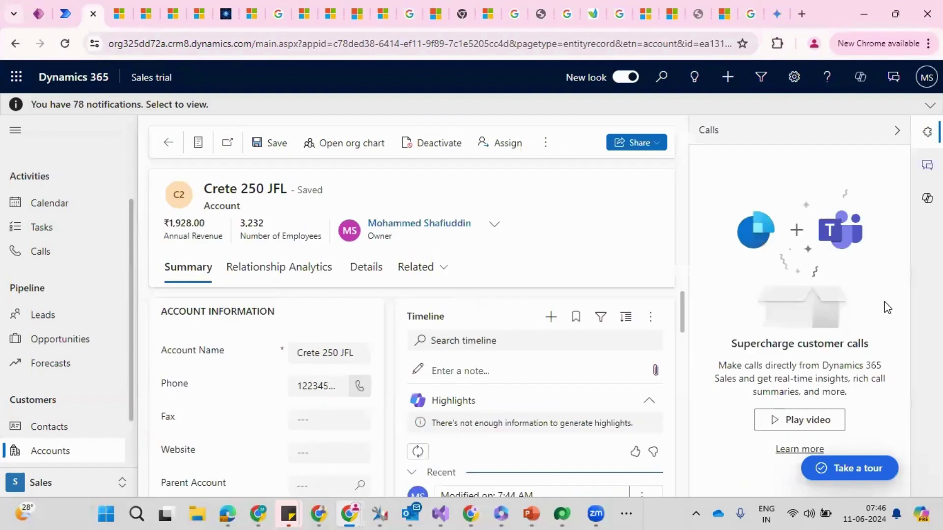
{"action": "left_click", "coordinate": [925, 135]}
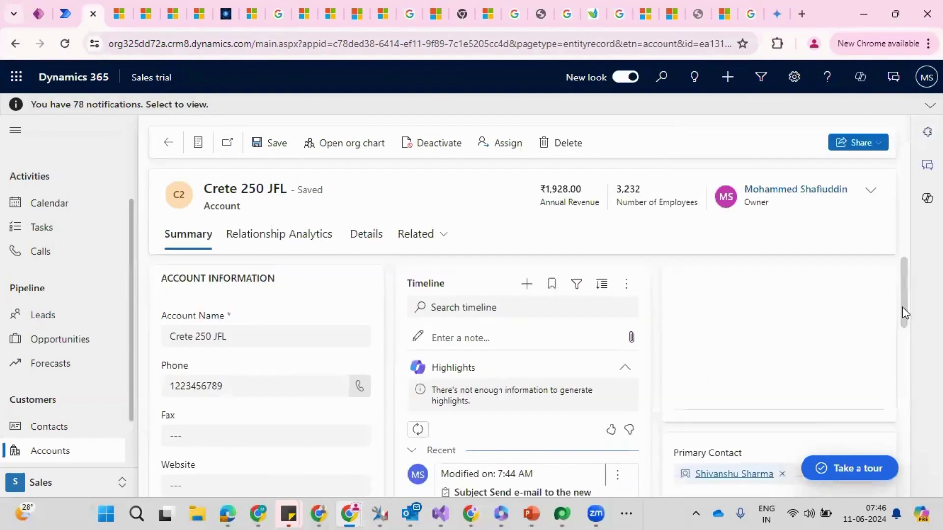
{"action": "scroll", "coordinate": [902, 307], "scroll_direction": "down", "scroll_amount": 5}
{"action": "scroll", "coordinate": [484, 398], "scroll_direction": "down", "scroll_amount": 2}
{"action": "scroll", "coordinate": [484, 399], "scroll_direction": "up", "scroll_amount": 2}
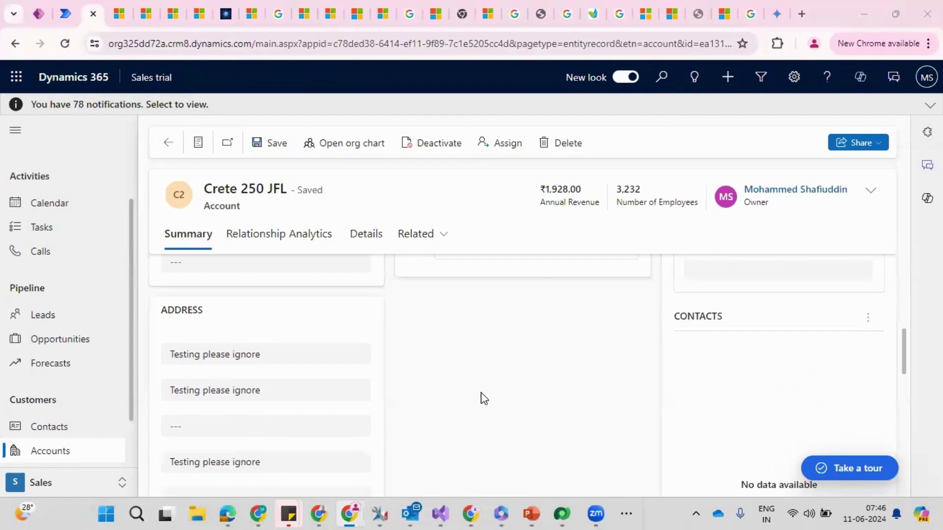
{"action": "key", "text": "alt+Tab"}
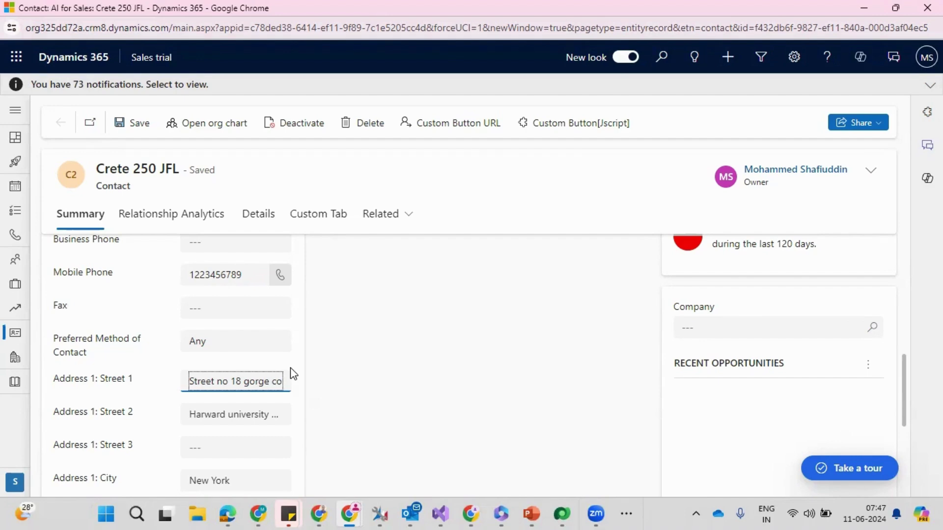
- Go back to the account and inspect the available commands for its Contacts list
{"action": "key", "text": "alt+Tab"}
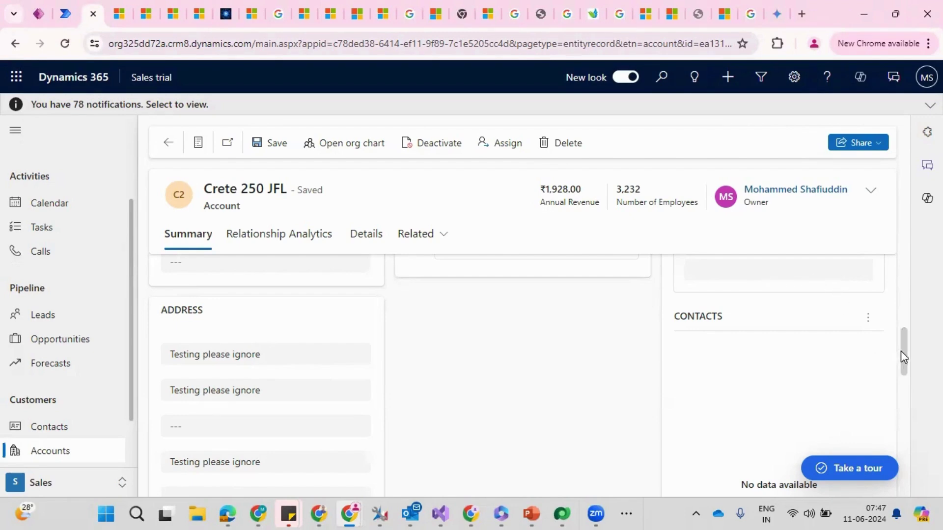
{"action": "mouse_move", "coordinate": [904, 357]}
{"action": "left_mouse_down"}
{"action": "mouse_move", "coordinate": [909, 370]}
{"action": "mouse_move", "coordinate": [906, 343]}
{"action": "mouse_move", "coordinate": [907, 358]}
{"action": "left_mouse_up"}
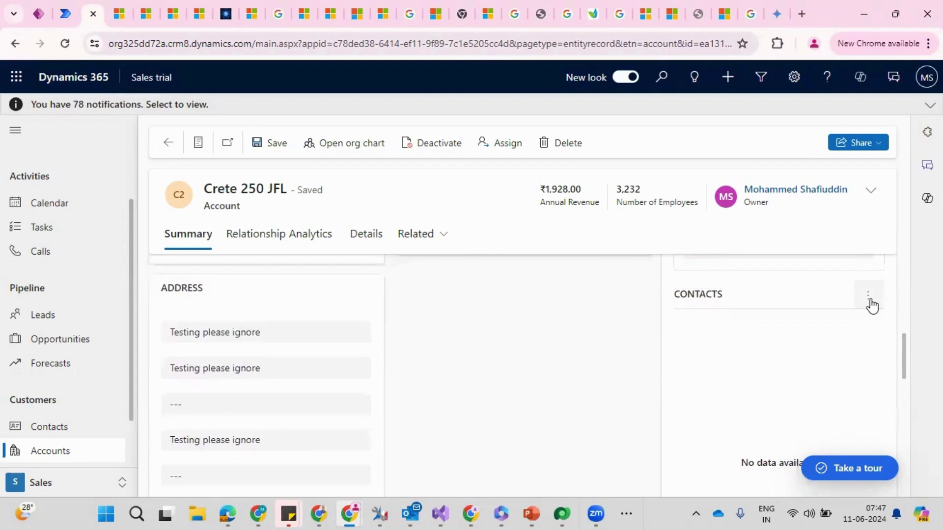
{"action": "left_click", "coordinate": [868, 297]}
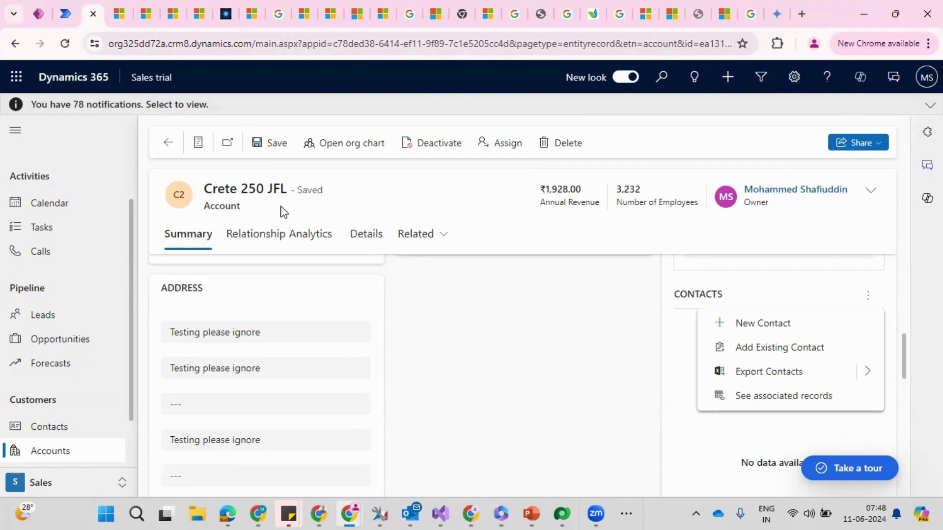
- Return to the account-to-contact flow in Power Apps and expand the create a contact record action to review its mapped fields
{"action": "left_click", "coordinate": [72, 7]}
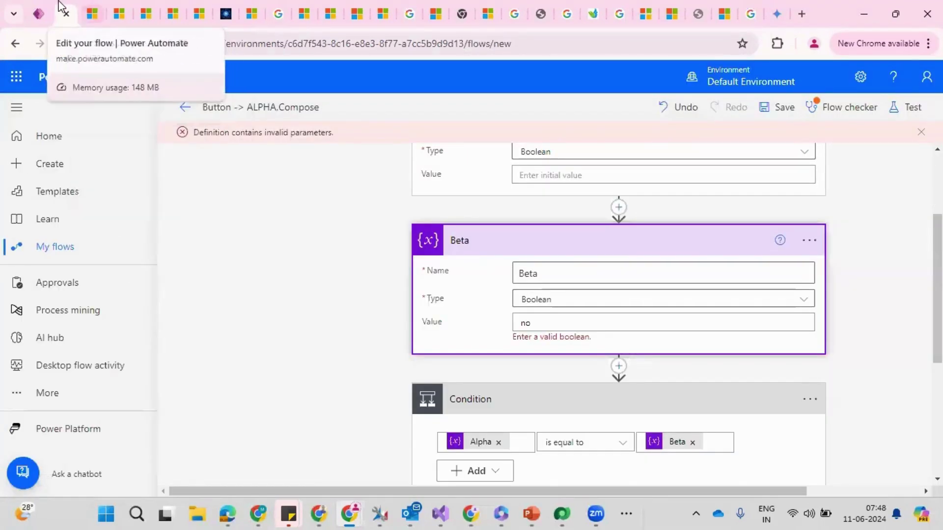
{"action": "left_click", "coordinate": [38, 13]}
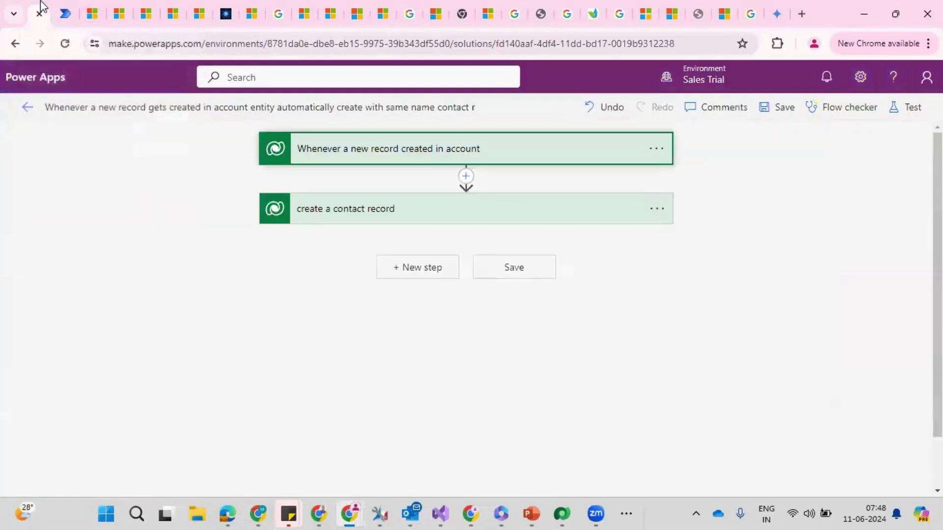
{"action": "left_click", "coordinate": [444, 216]}
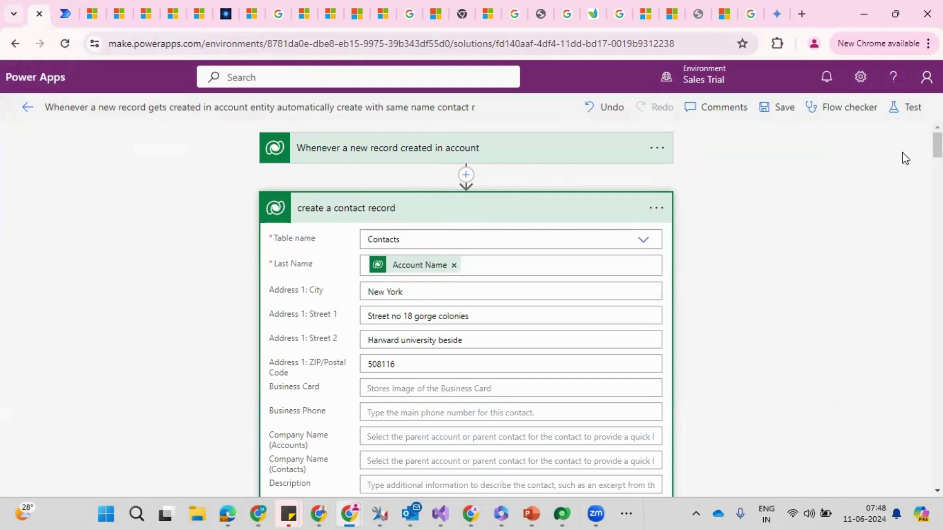
{"action": "scroll", "coordinate": [937, 147], "scroll_direction": "down", "scroll_amount": 5}
{"action": "scroll", "coordinate": [466, 309], "scroll_direction": "down", "scroll_amount": 1}
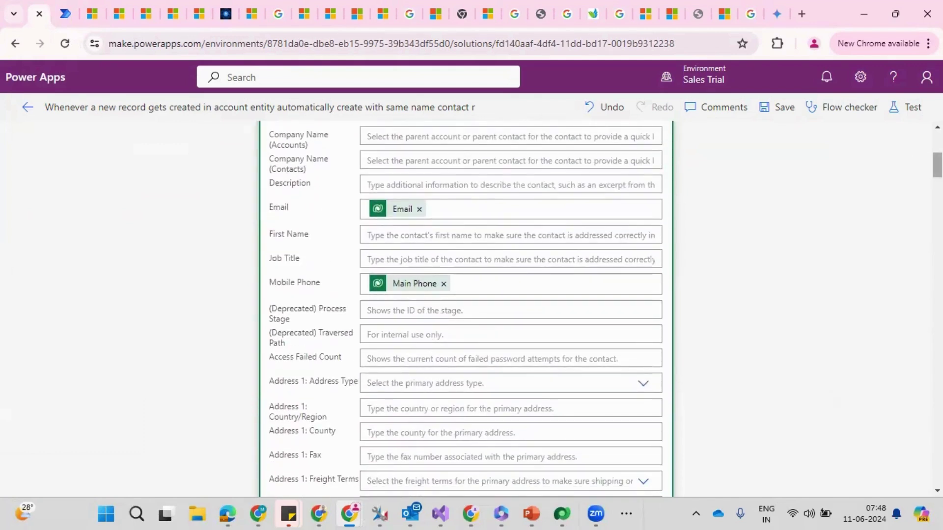
- Search the page for "accoun" and locate the Company Name (Accounts) field in the create a contact record action
{"action": "key", "text": "ctrl+f"}
{"action": "type", "text": "acc"}
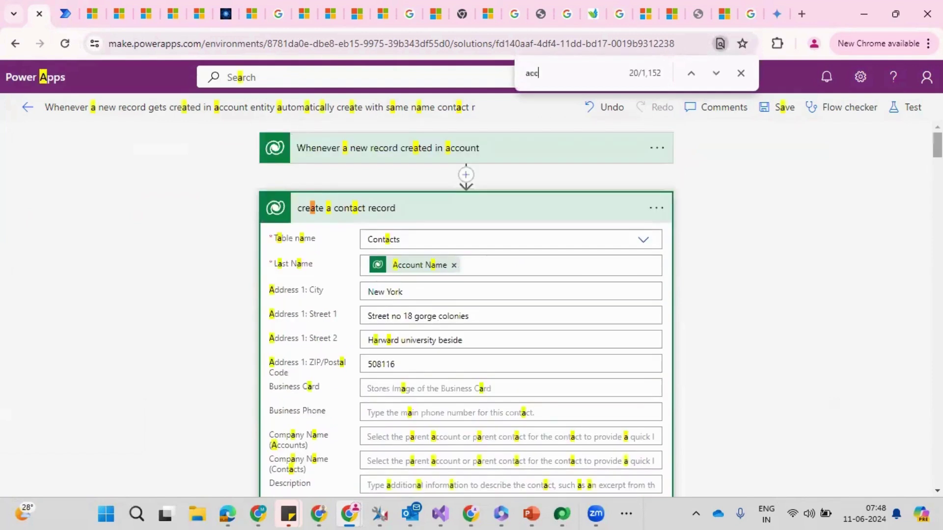
{"action": "type", "text": "oun"}
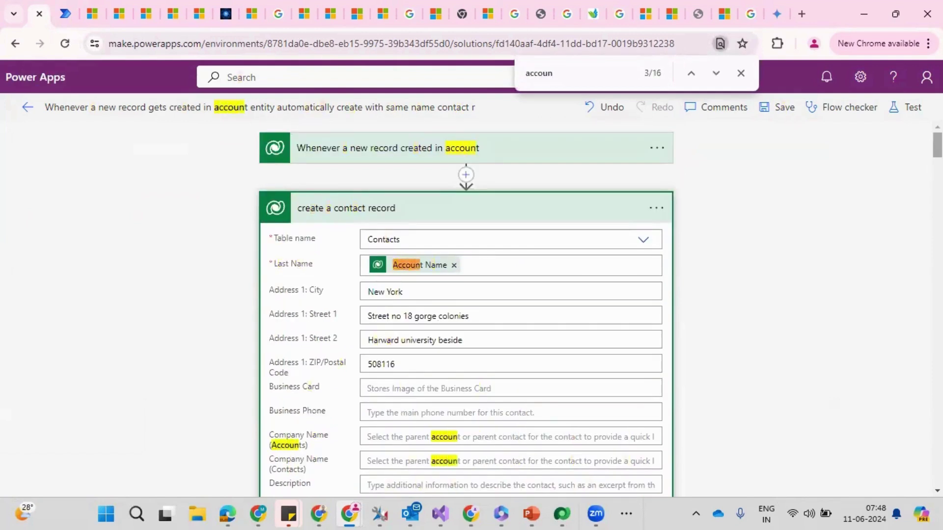
{"action": "key", "text": "Return"}
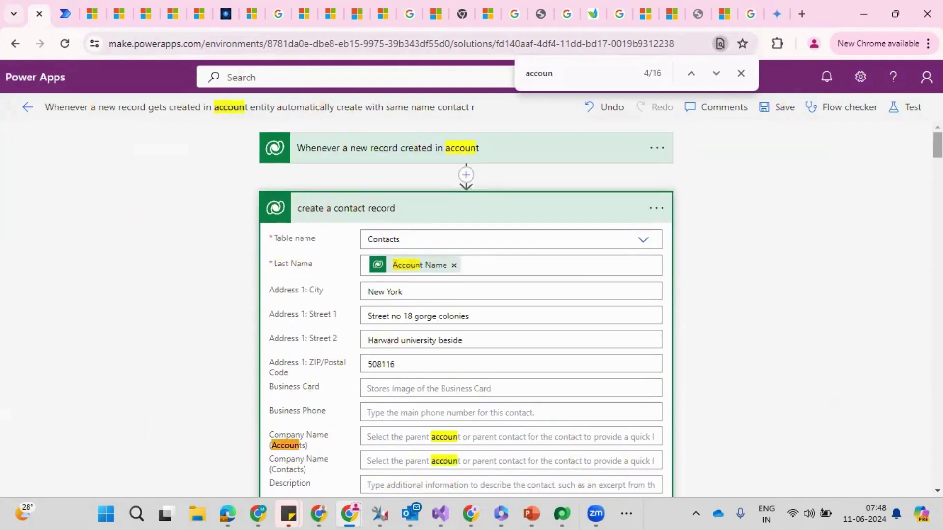
{"action": "key", "text": "Return"}
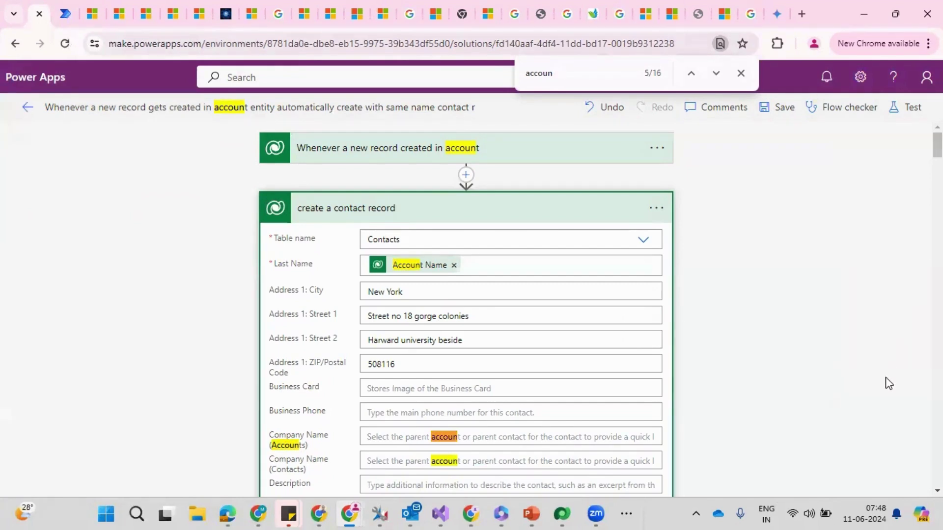
- Map Company Name (Accounts) to the trigger's Account unique identifier, close the page search and save the flow
{"action": "left_click", "coordinate": [415, 431]}
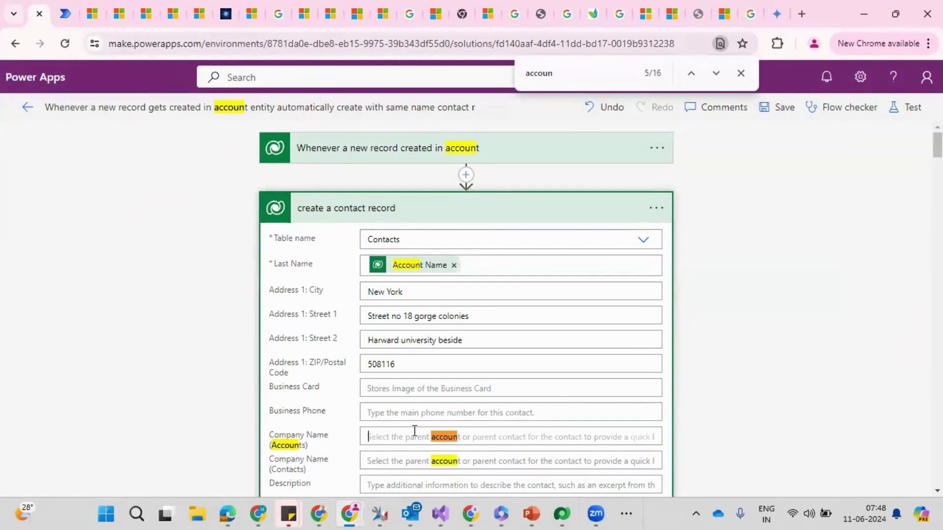
{"action": "scroll", "coordinate": [415, 430], "scroll_direction": "down", "scroll_amount": 3}
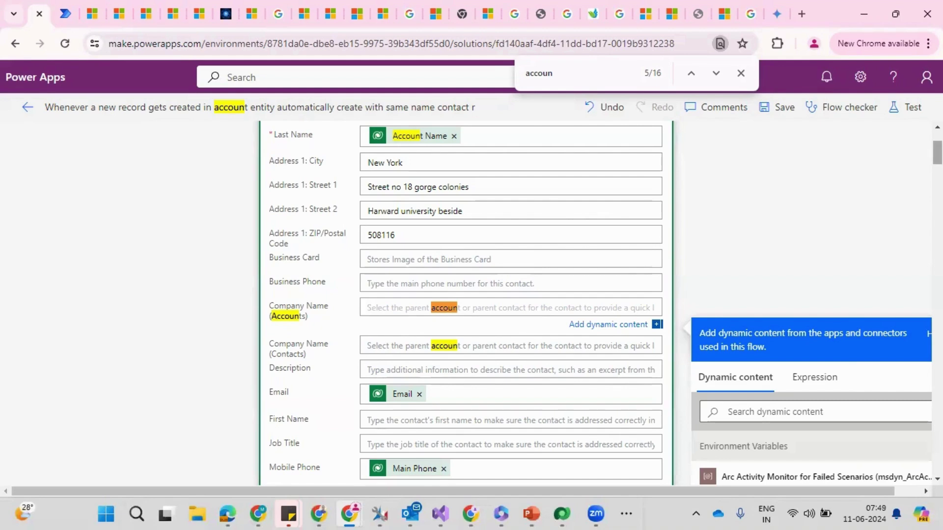
{"action": "scroll", "coordinate": [606, 304], "scroll_direction": "down", "scroll_amount": 2}
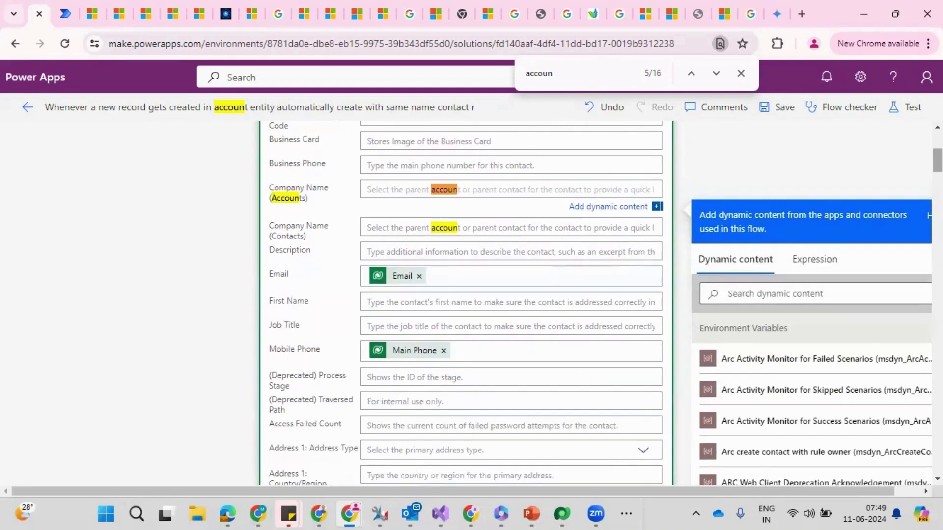
{"action": "scroll", "coordinate": [466, 295], "scroll_direction": "up", "scroll_amount": 5}
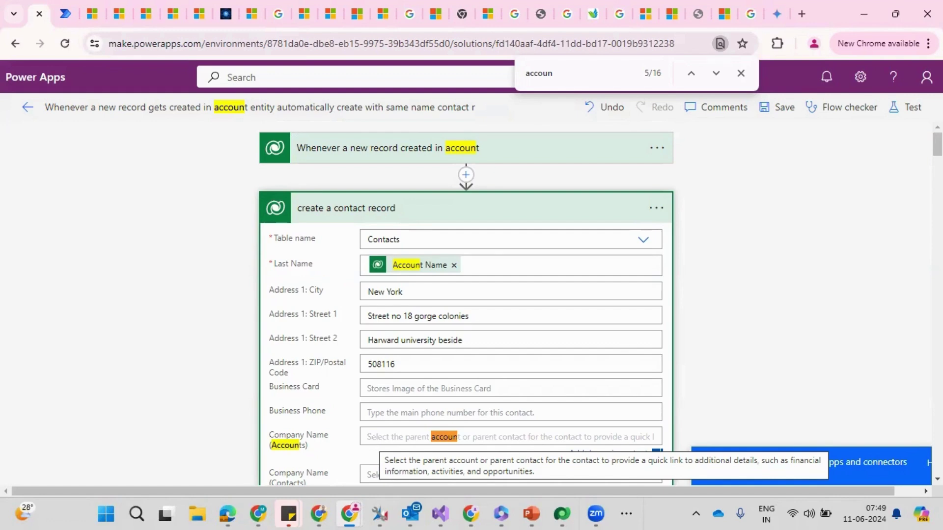
{"action": "scroll", "coordinate": [564, 235], "scroll_direction": "down", "scroll_amount": 4}
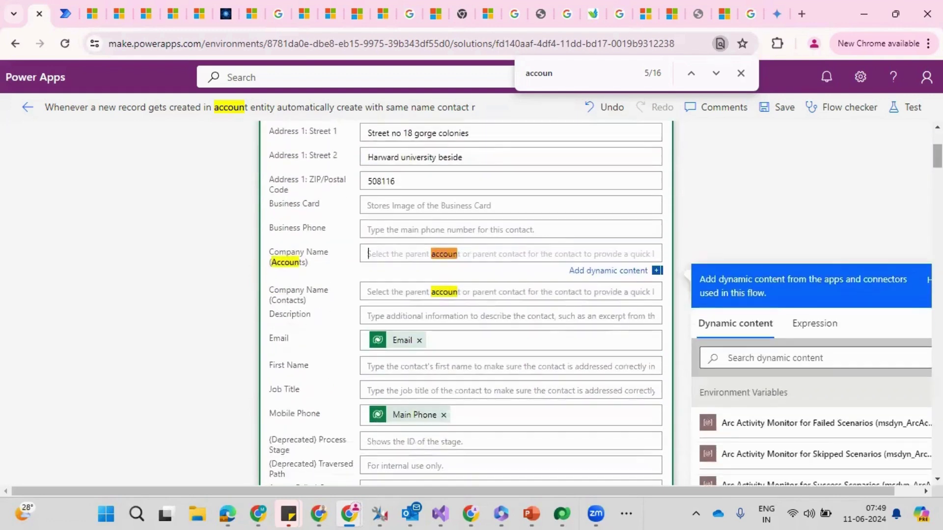
{"action": "left_click", "coordinate": [793, 359]}
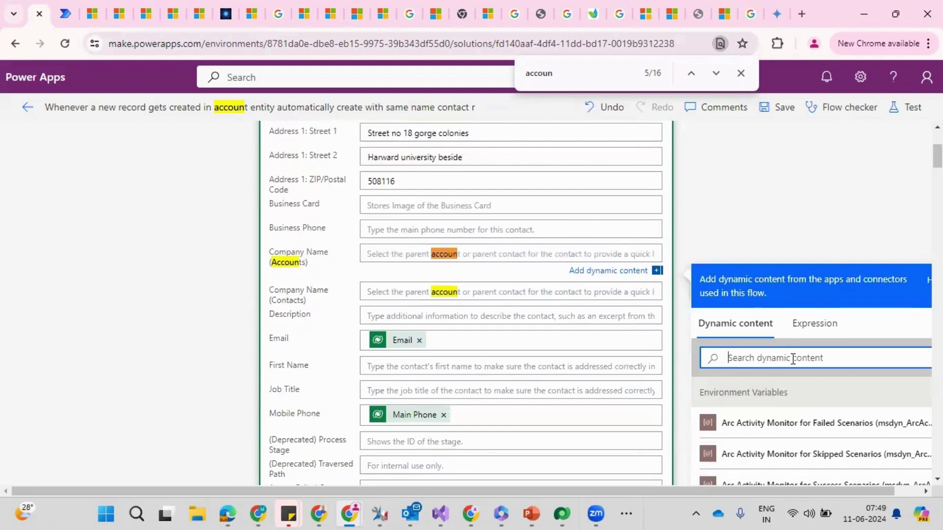
{"action": "type", "text": "account"}
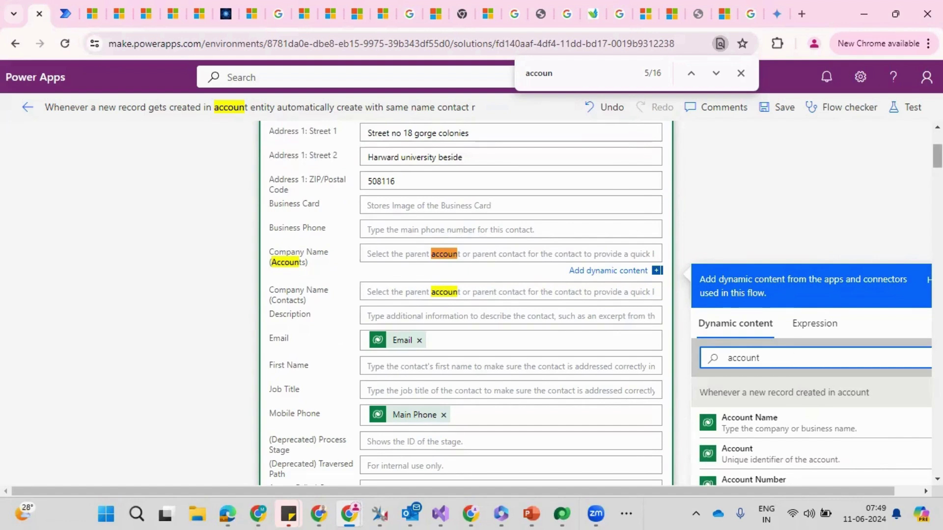
{"action": "scroll", "coordinate": [792, 359], "scroll_direction": "down", "scroll_amount": 2}
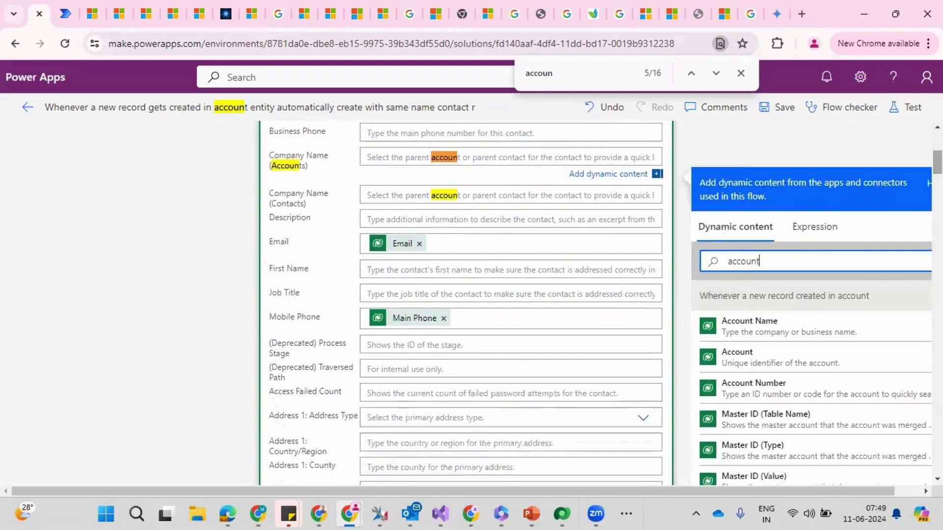
{"action": "left_click", "coordinate": [755, 361]}
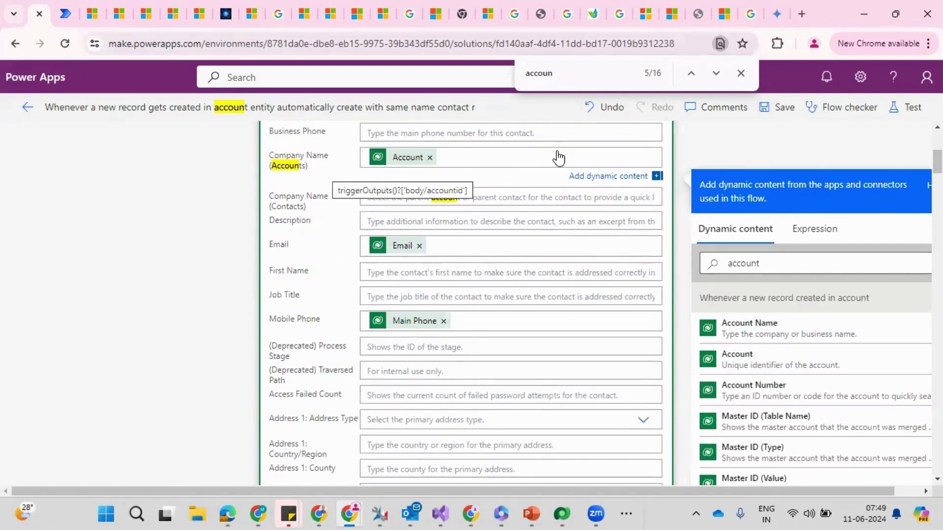
{"action": "left_click", "coordinate": [808, 143]}
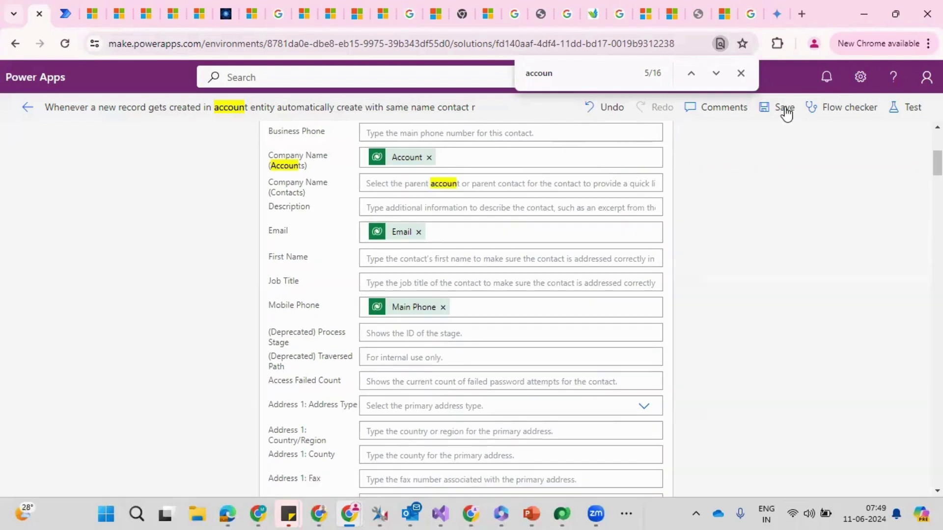
{"action": "left_click", "coordinate": [740, 73]}
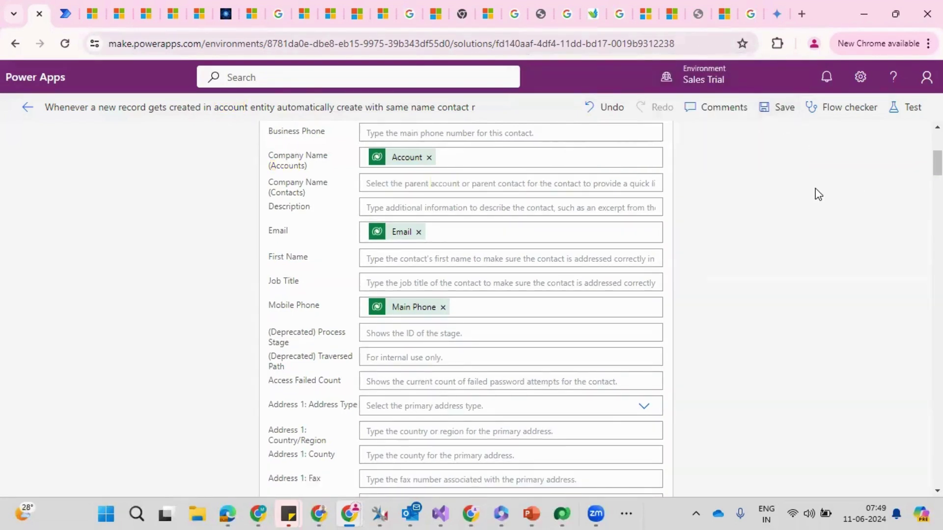
{"action": "left_click", "coordinate": [784, 117]}
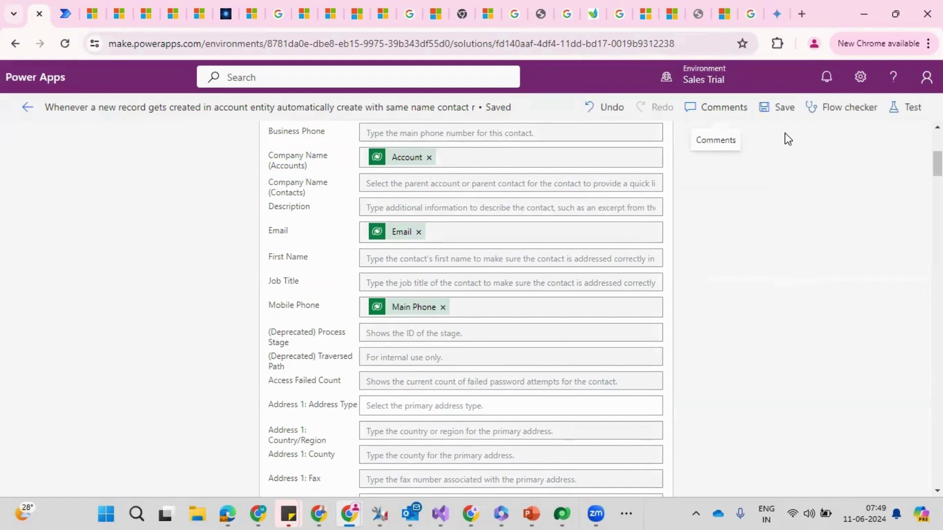
- Test the flow automatically with the recently used trigger from the succeeded run
{"action": "left_click", "coordinate": [910, 112]}
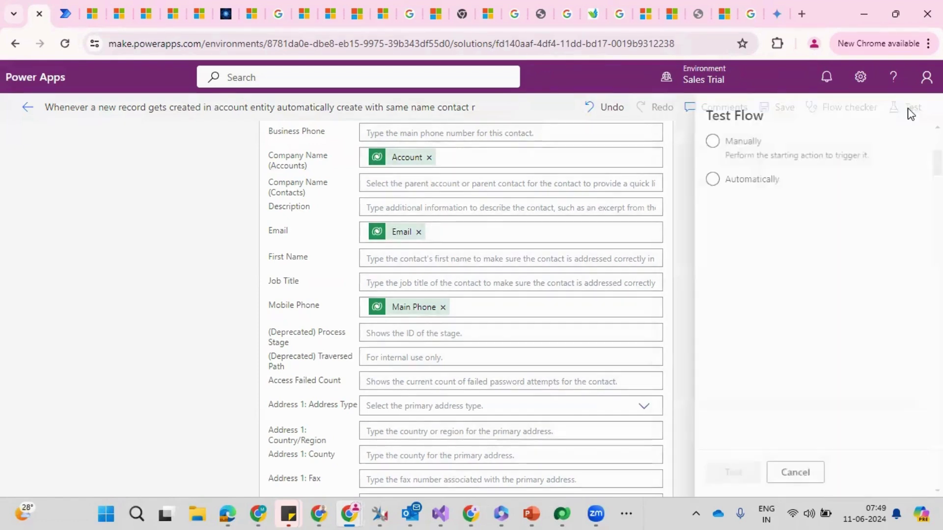
{"action": "left_click", "coordinate": [685, 180]}
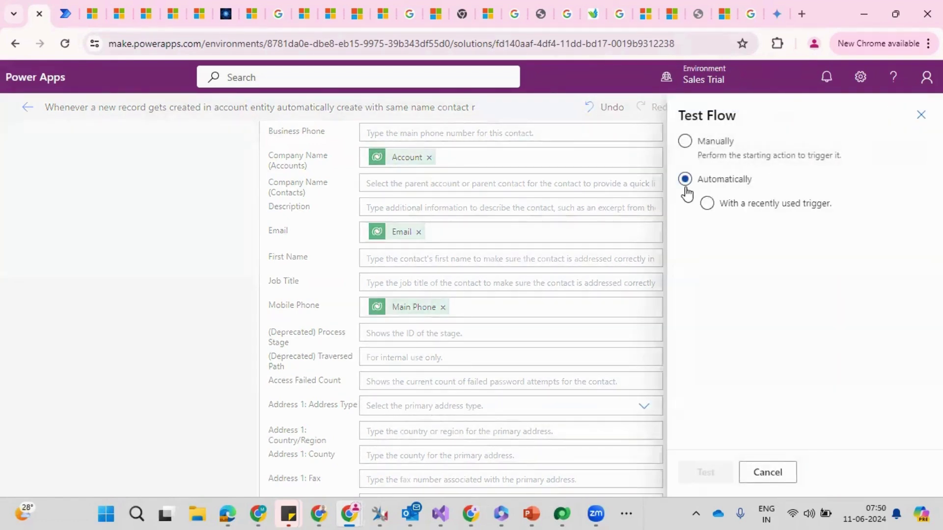
{"action": "left_click", "coordinate": [711, 207]}
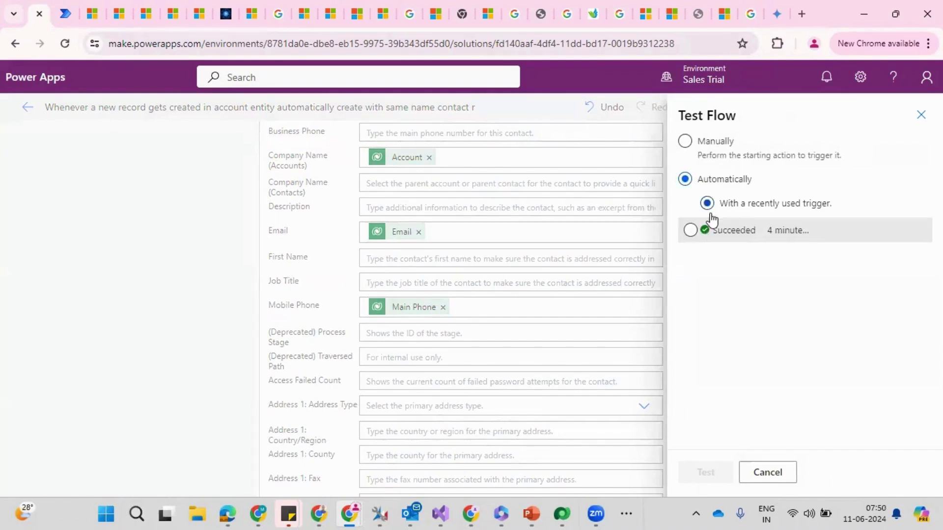
{"action": "left_click", "coordinate": [690, 231]}
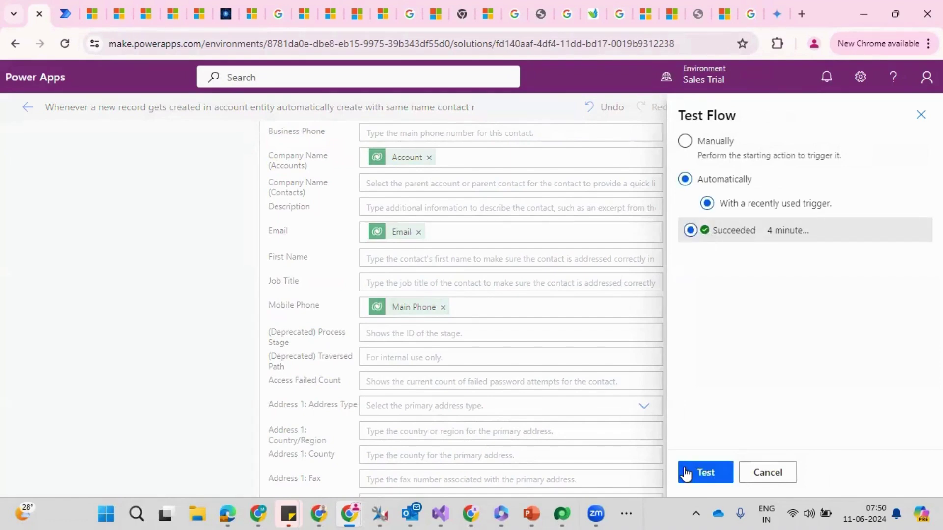
{"action": "left_click", "coordinate": [712, 474]}
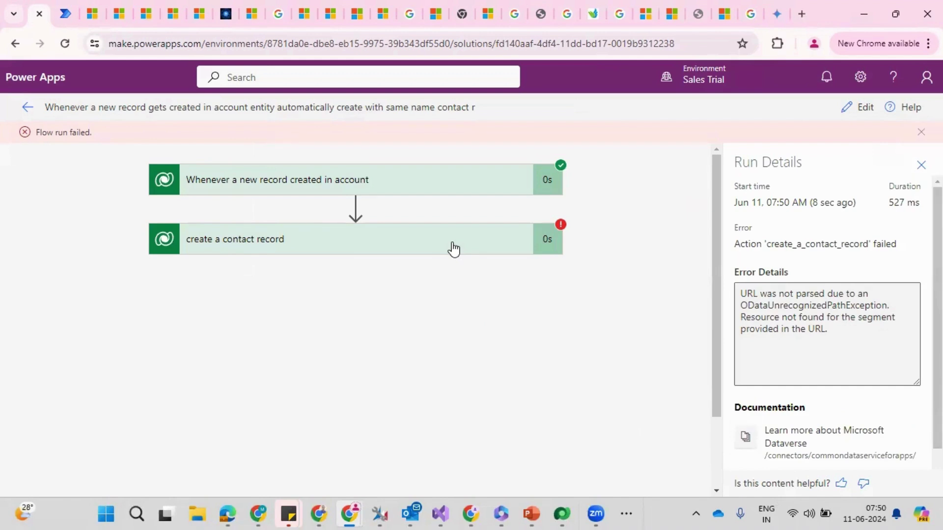
- Expand the failed create a contact record action and examine the input values it used, including Company Name (Accounts)
{"action": "left_click", "coordinate": [452, 244]}
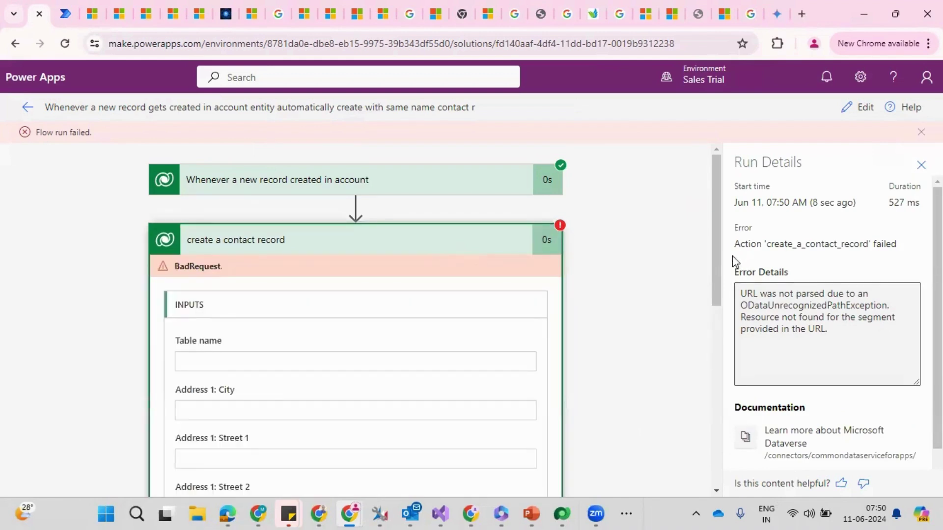
{"action": "left_click_drag", "start_coordinate": [715, 243], "coordinate": [737, 368]}
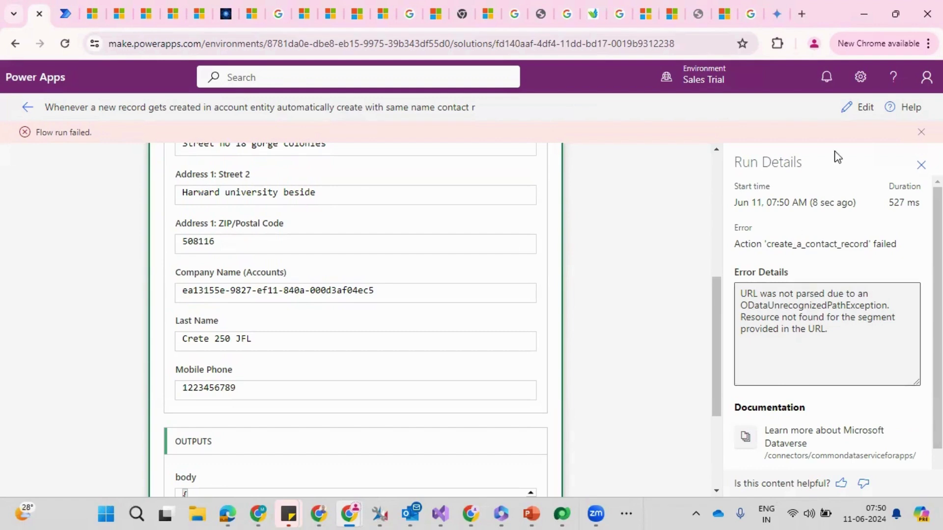
- Reopen the flow for editing and replace the Account token in Company Name (Accounts) with "/"
{"action": "left_click", "coordinate": [855, 108]}
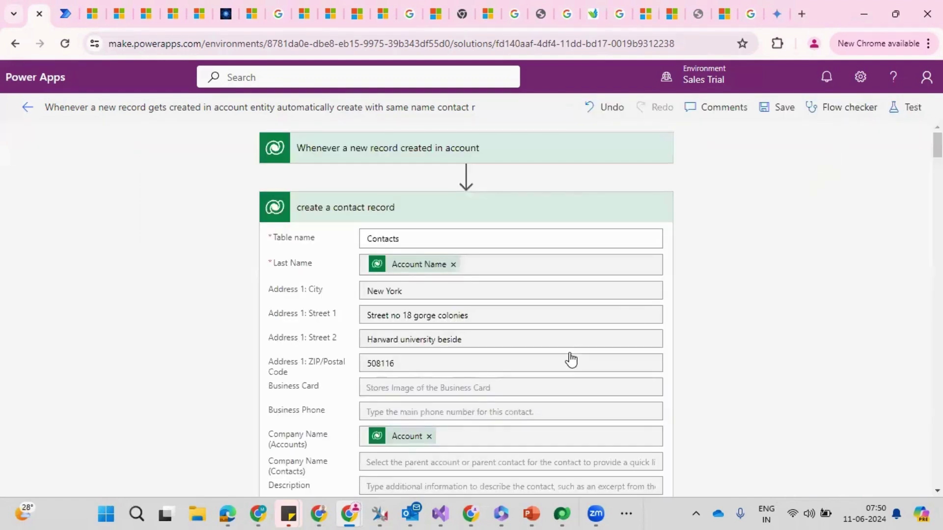
{"action": "left_click", "coordinate": [469, 432]}
{"action": "key", "text": "BackSpace"}
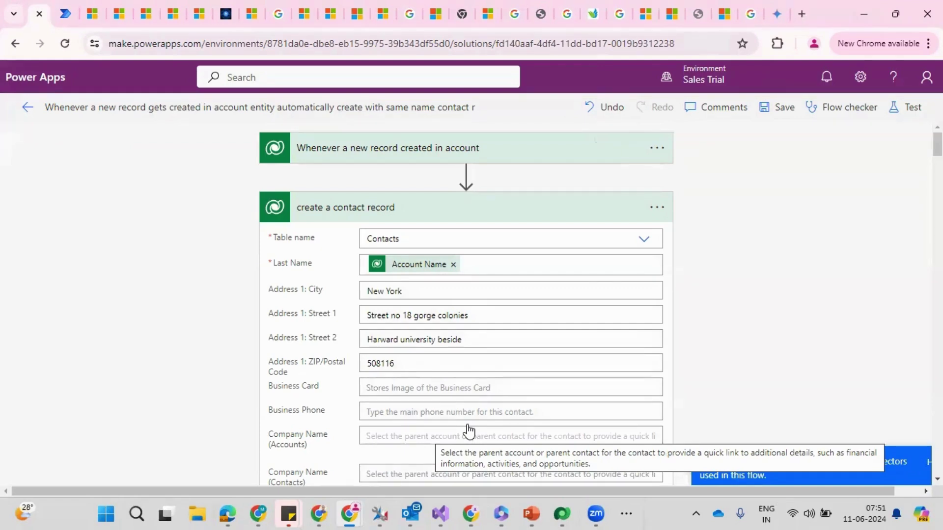
{"action": "type", "text": "/"}
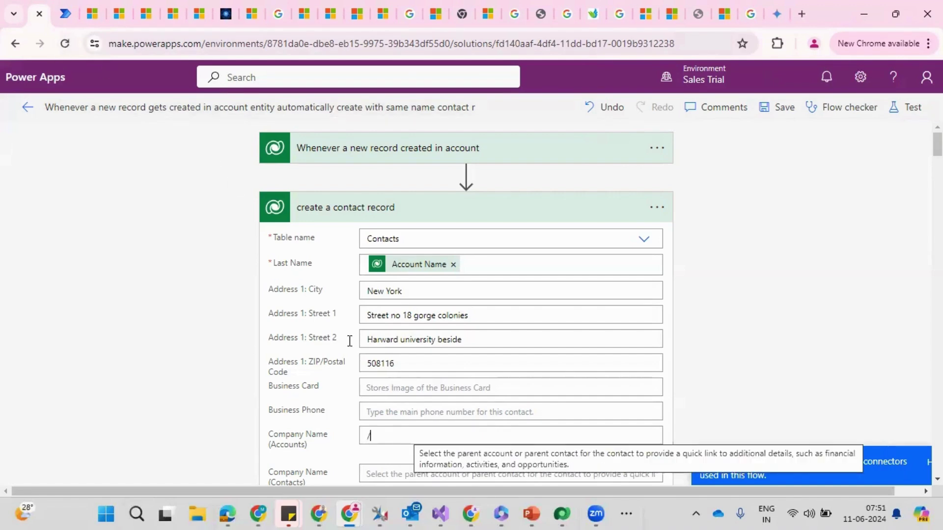
{"action": "type", "text": "c"}
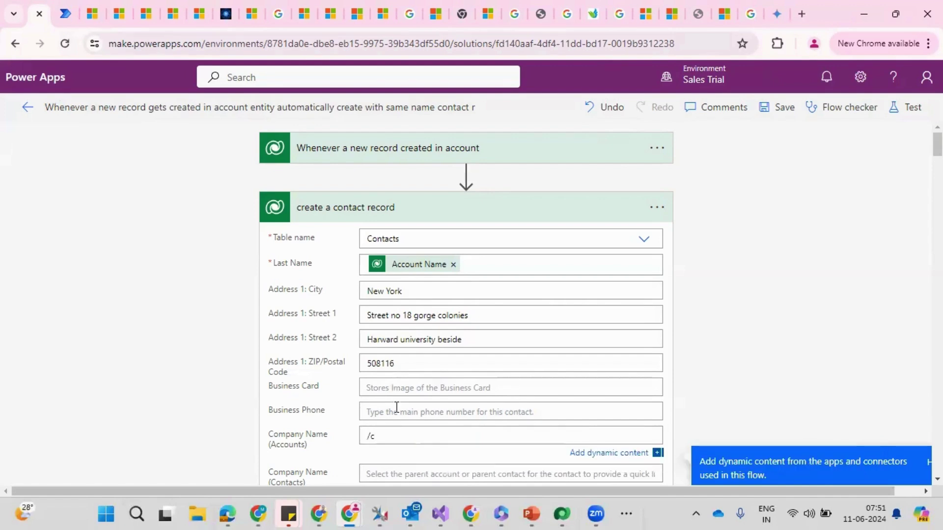
{"action": "type", "text": "ontacts"}
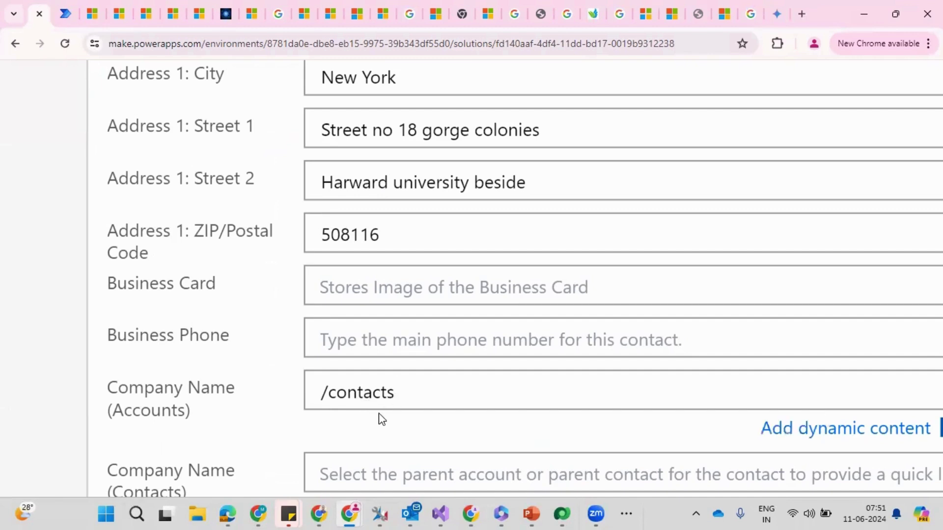
{"action": "scroll", "coordinate": [379, 405], "scroll_direction": "up", "scroll_amount": 5, "text": "ctrl"}
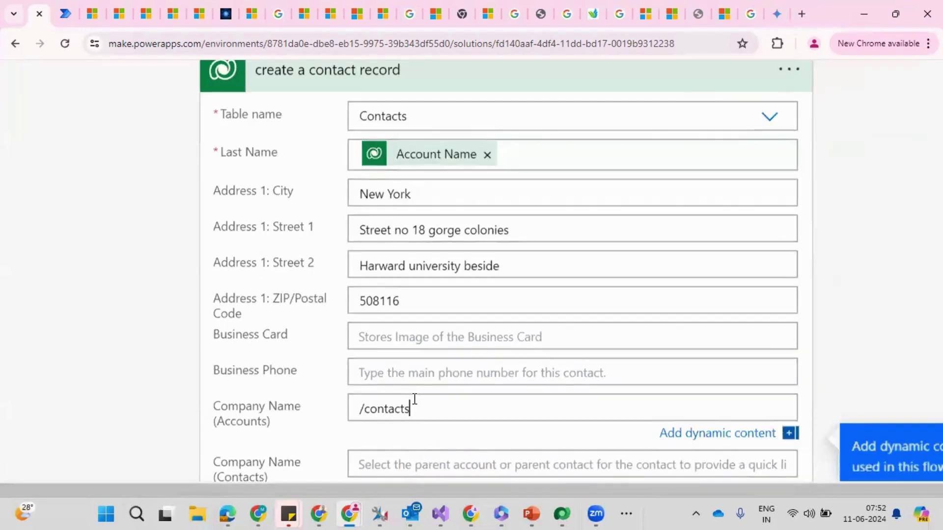
{"action": "left_click_drag", "start_coordinate": [415, 398], "coordinate": [368, 412]}
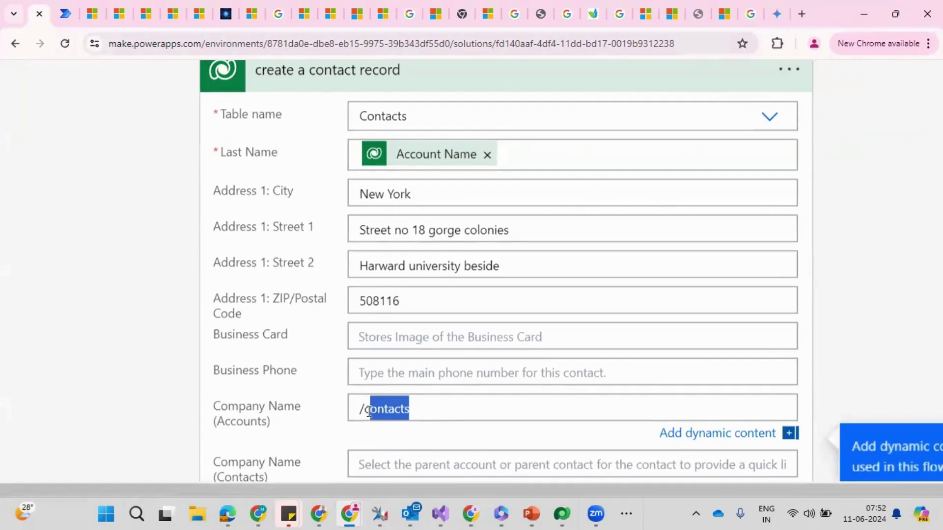
{"action": "key", "text": "BackSpace"}
{"action": "key", "text": "BackSpace"}
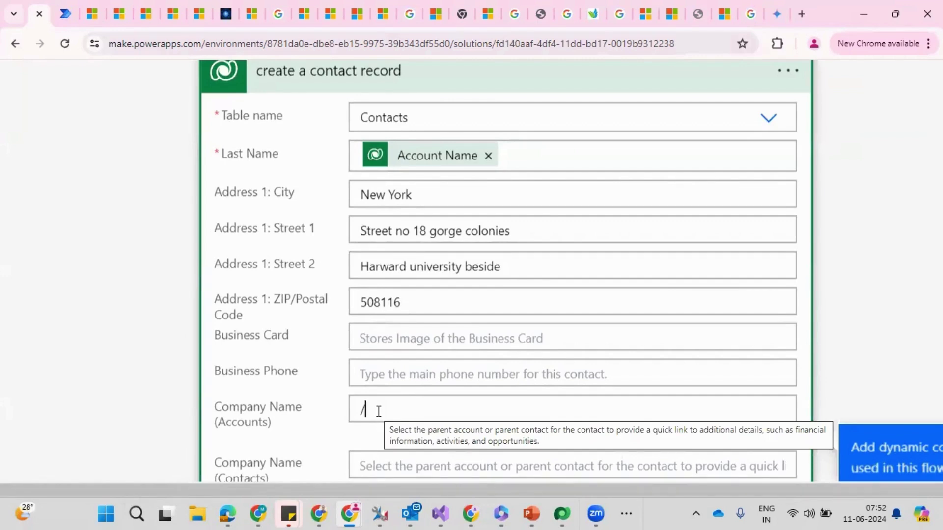
- Complete Company Name (Accounts) as "/accounts()" with the trigger's Account unique identifier inserted between the parentheses
{"action": "type", "text": "acc"}
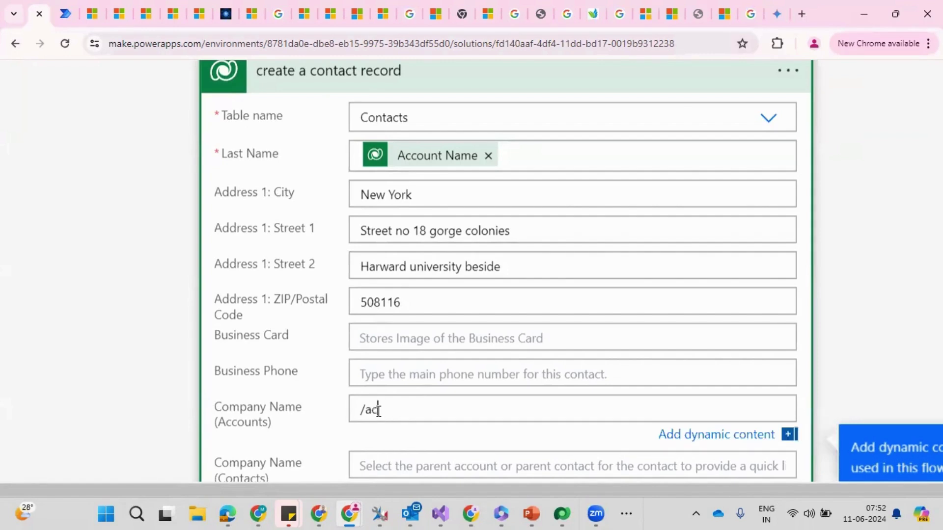
{"action": "type", "text": "ounts()"}
{"action": "key", "text": "ctrl+0"}
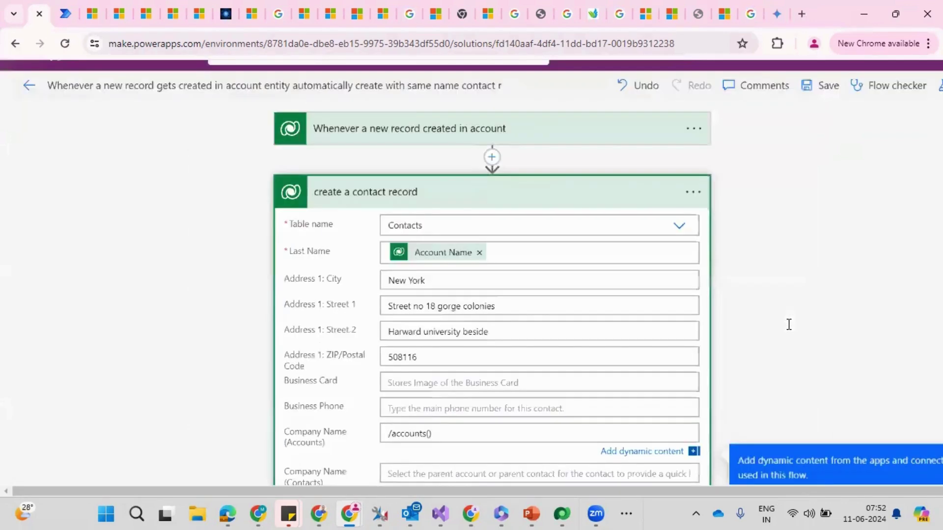
{"action": "scroll", "coordinate": [471, 295], "scroll_direction": "down", "scroll_amount": 2}
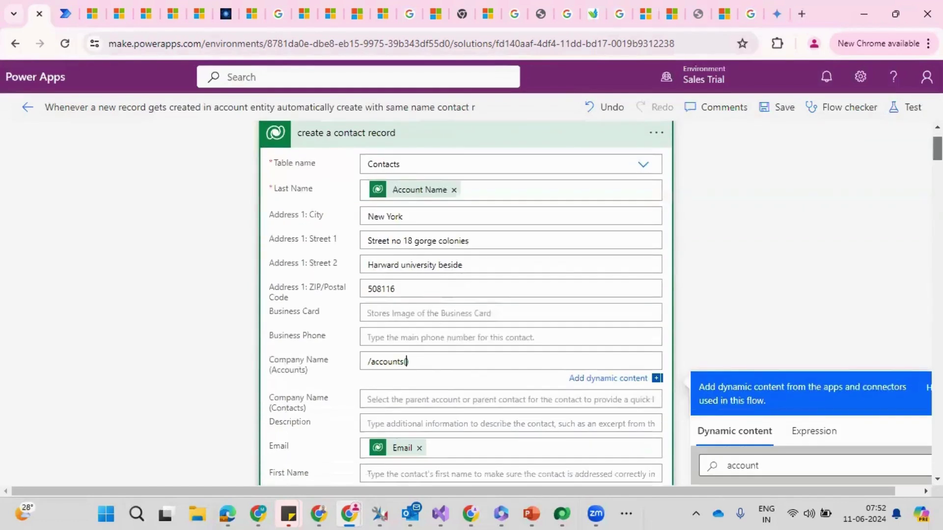
{"action": "scroll", "coordinate": [738, 322], "scroll_direction": "down", "scroll_amount": 3}
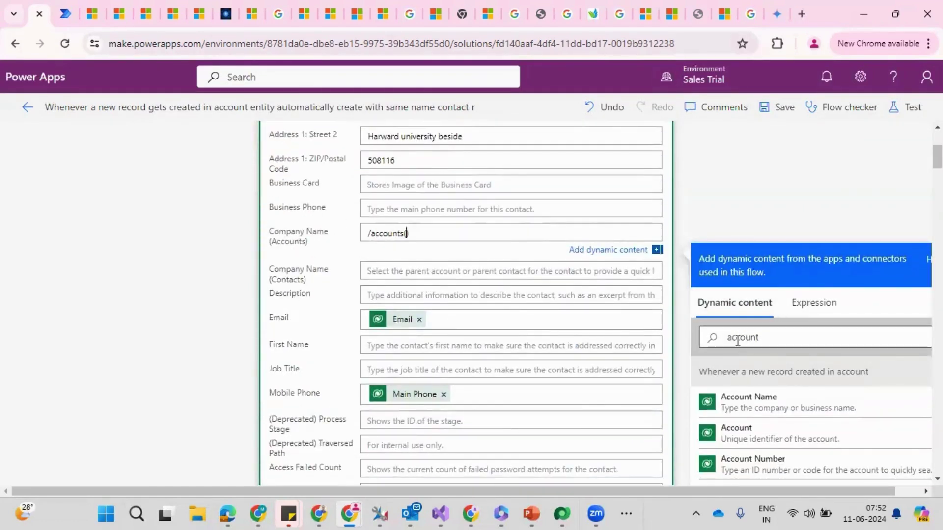
{"action": "left_click", "coordinate": [774, 337]}
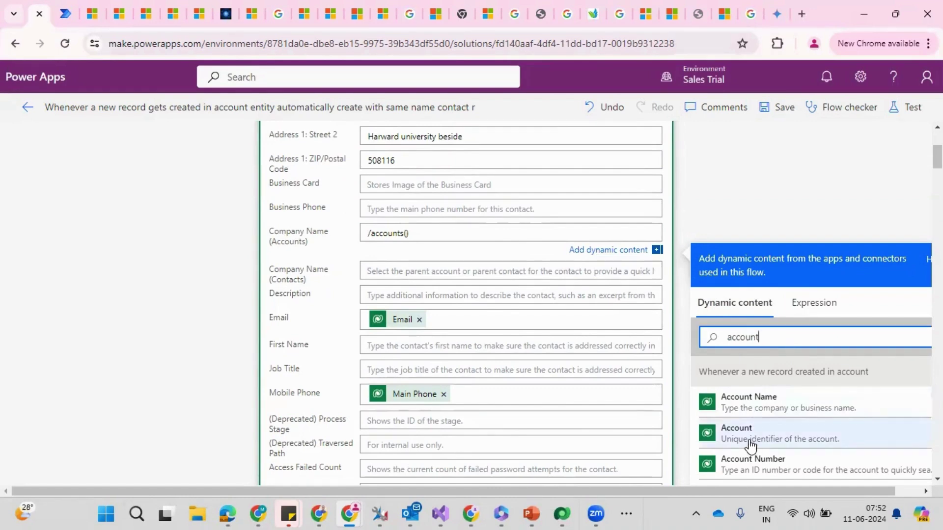
{"action": "left_click", "coordinate": [407, 232]}
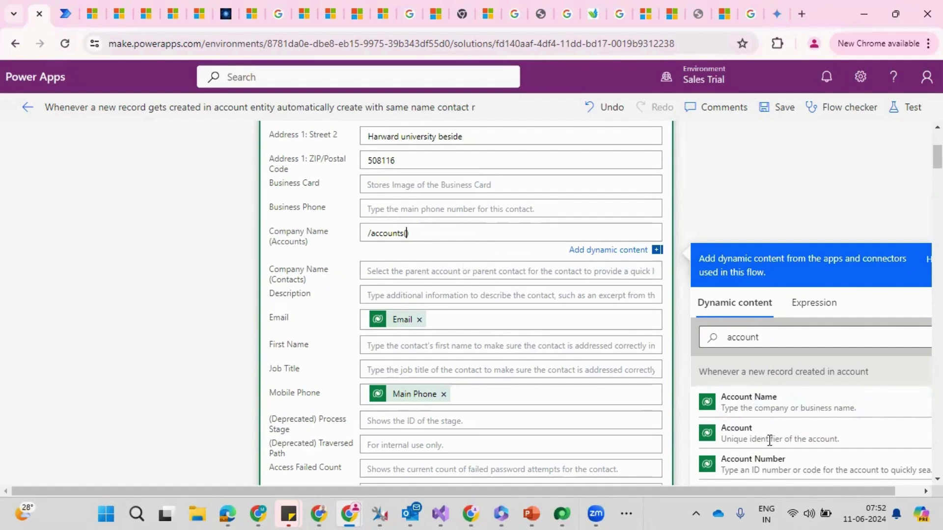
{"action": "left_click", "coordinate": [745, 435]}
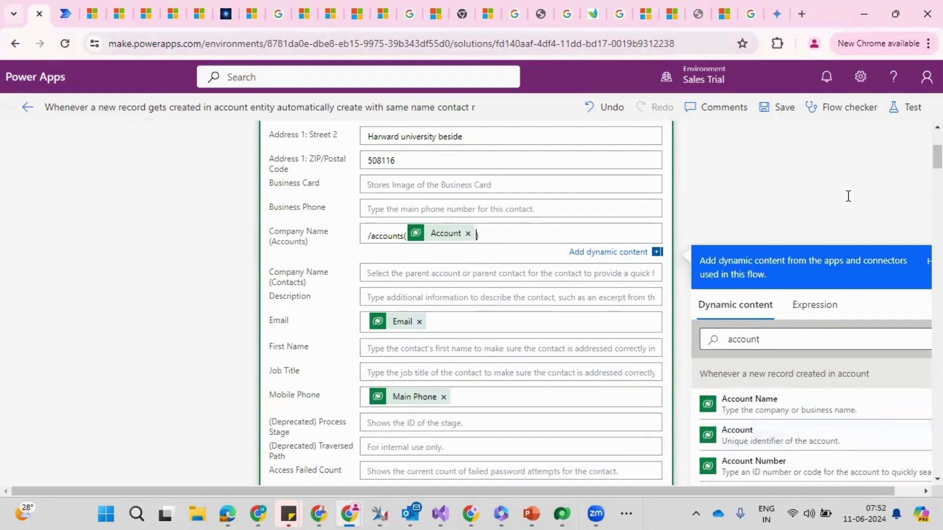
- Save the flow and test it automatically with a recently used trigger
{"action": "left_click", "coordinate": [782, 116]}
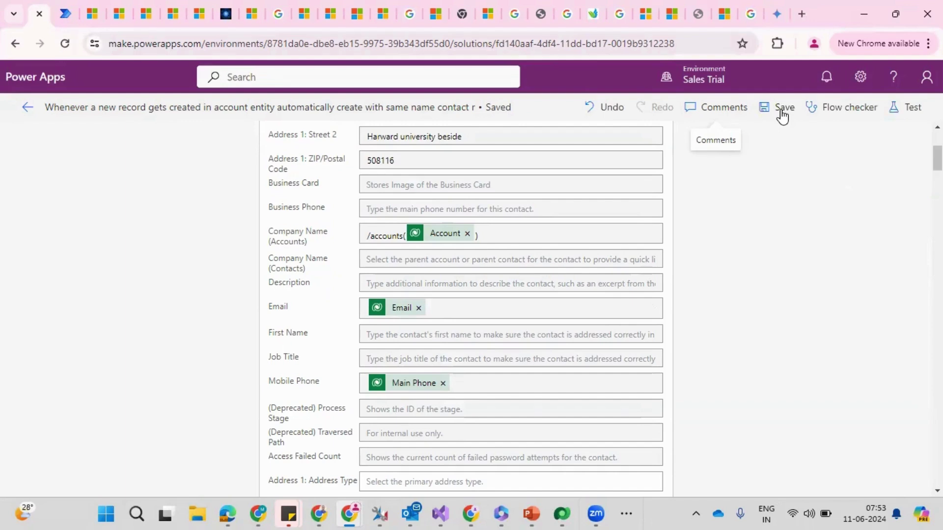
{"action": "left_click", "coordinate": [912, 108]}
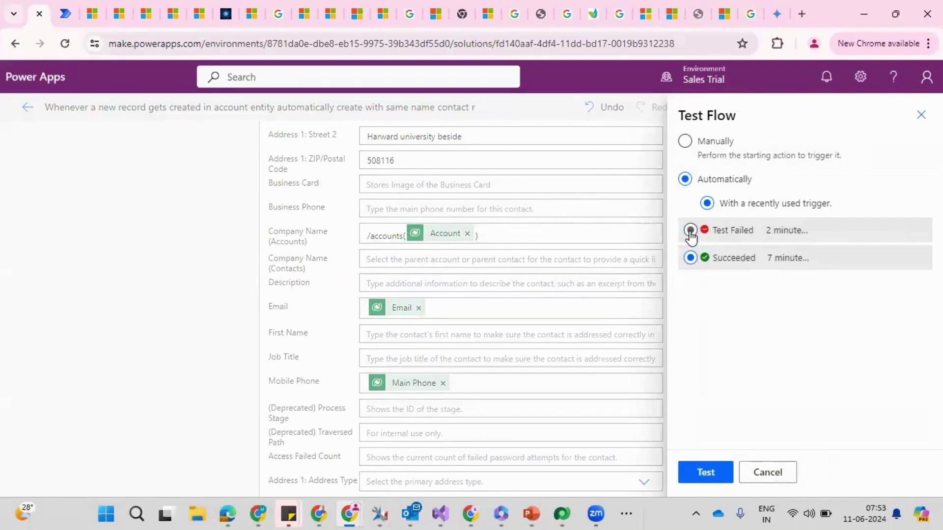
{"action": "left_click", "coordinate": [715, 473]}
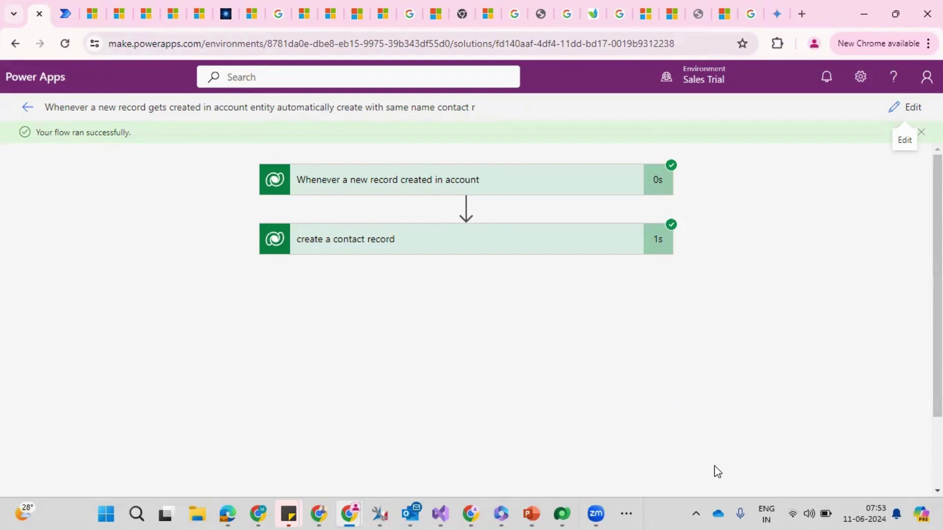
- Expand the create a contact record action in the run and examine its inputs and outputs, including the Company Name type and value
{"action": "left_click", "coordinate": [496, 246]}
{"action": "scroll", "coordinate": [467, 319], "scroll_direction": "down", "scroll_amount": 1}
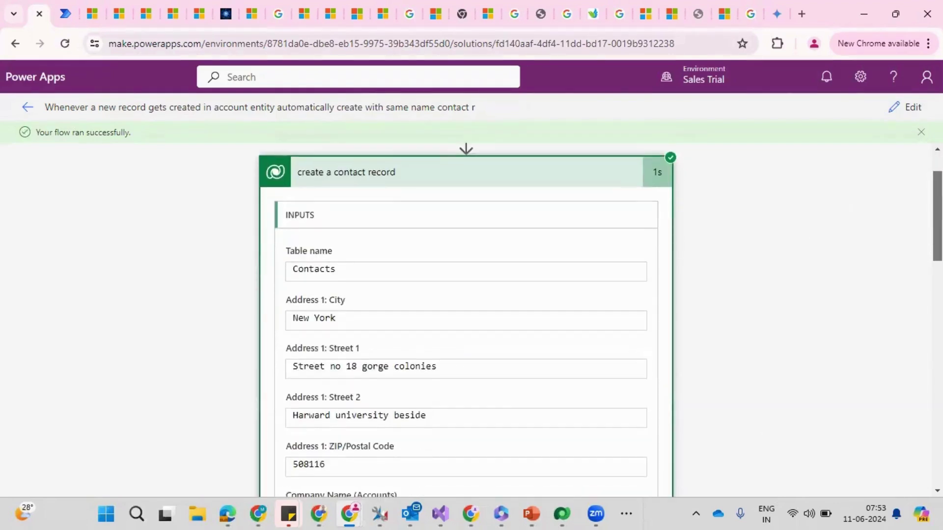
{"action": "scroll", "coordinate": [466, 320], "scroll_direction": "down", "scroll_amount": 10}
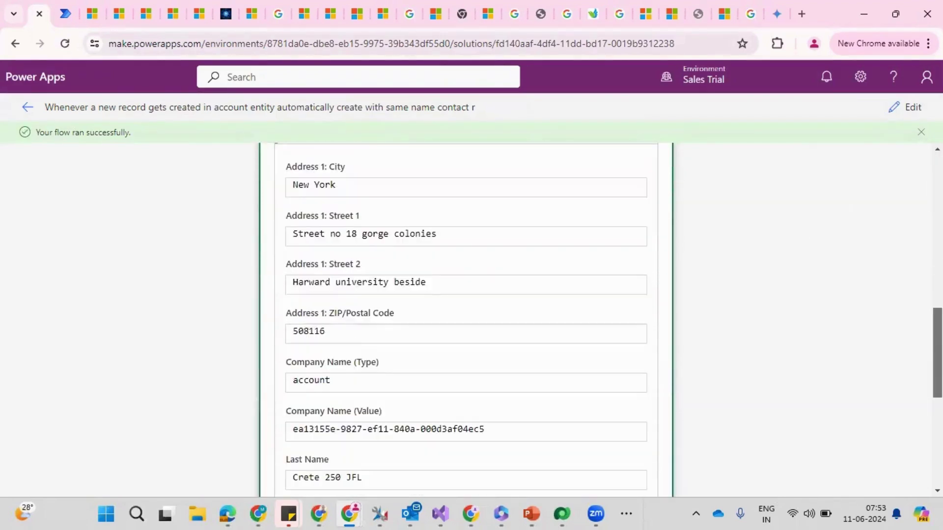
{"action": "scroll", "coordinate": [432, 332], "scroll_direction": "down", "scroll_amount": 3}
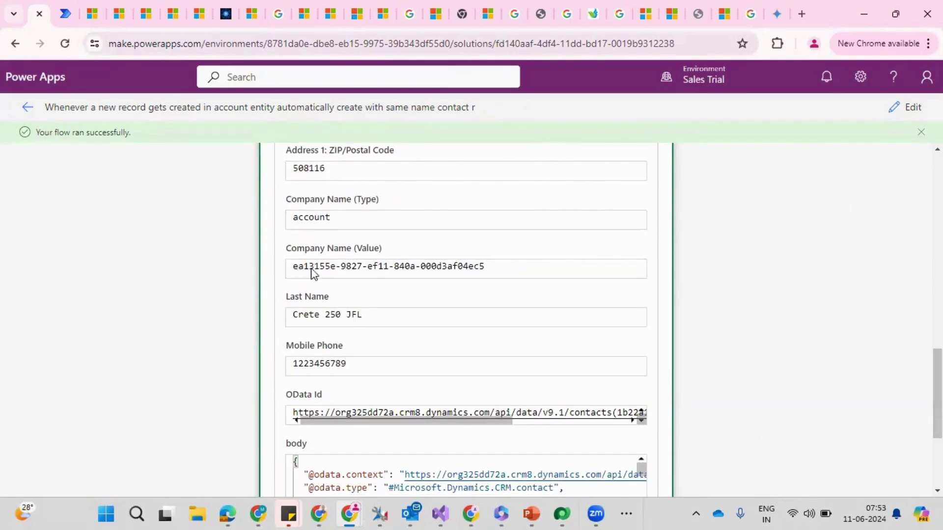
{"action": "triple_click", "coordinate": [334, 273]}
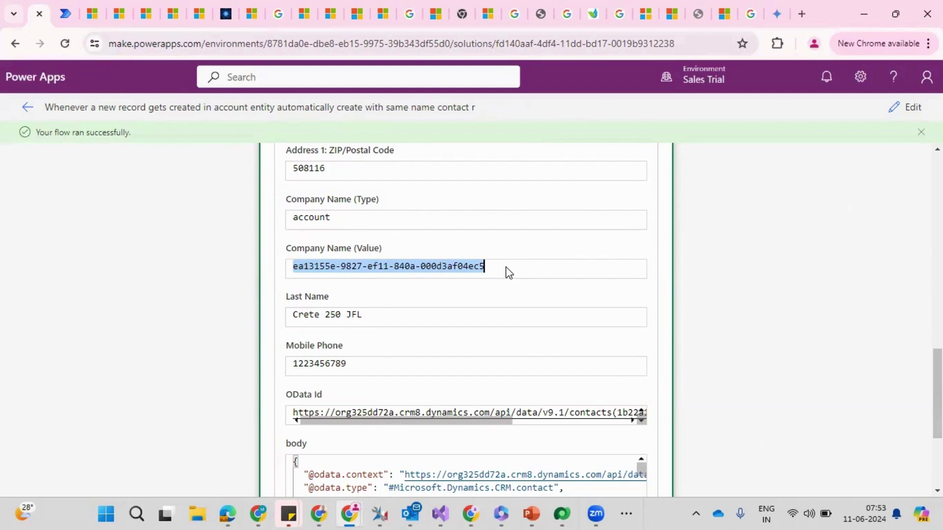
{"action": "left_click_drag", "start_coordinate": [937, 378], "coordinate": [893, 188]}
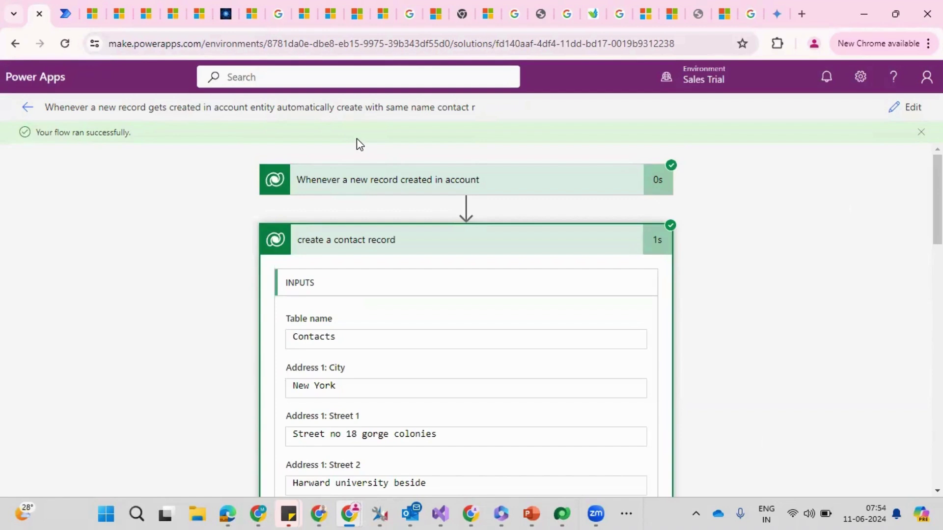
- Switch to the Dynamics 365 Advanced Find window and rerun the Contacts query
{"action": "key", "text": "alt+Tab"}
{"action": "key", "text": "alt+Tab"}
{"action": "key", "text": "alt+Tab"}
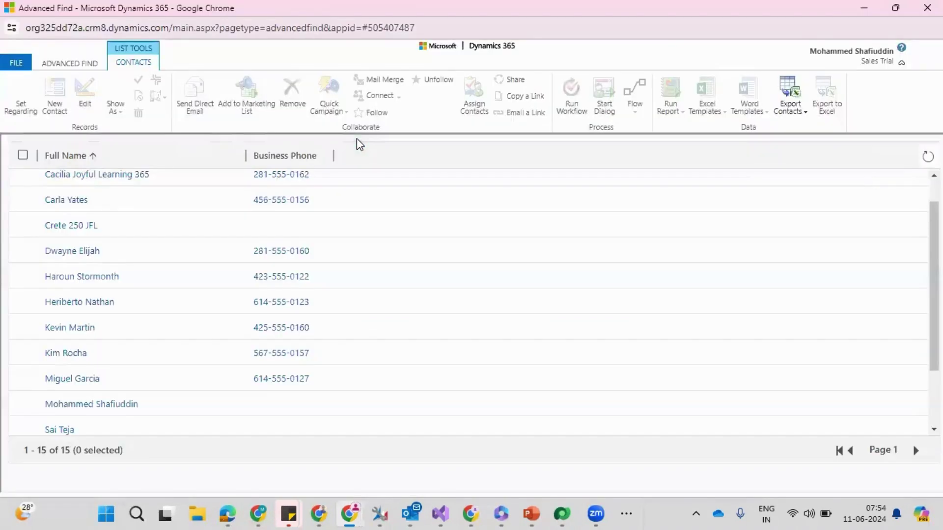
{"action": "left_click", "coordinate": [73, 64]}
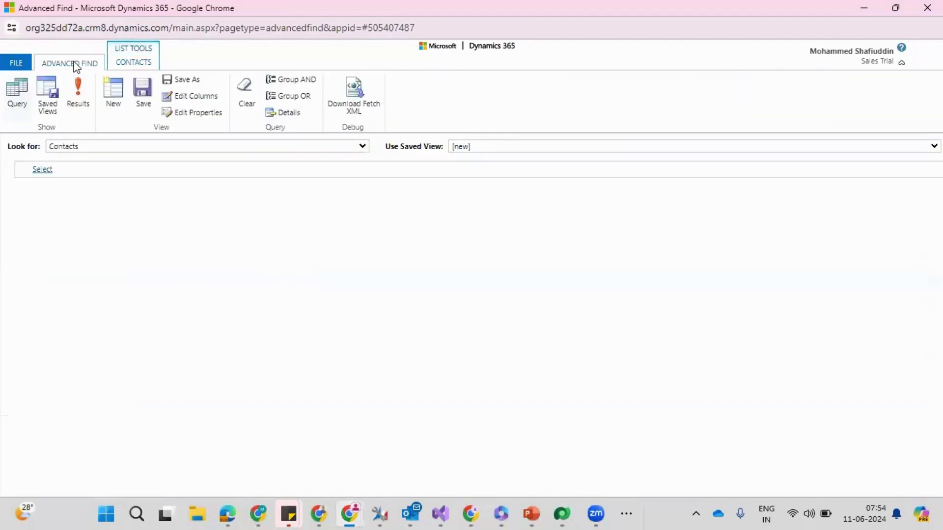
{"action": "left_click", "coordinate": [78, 93]}
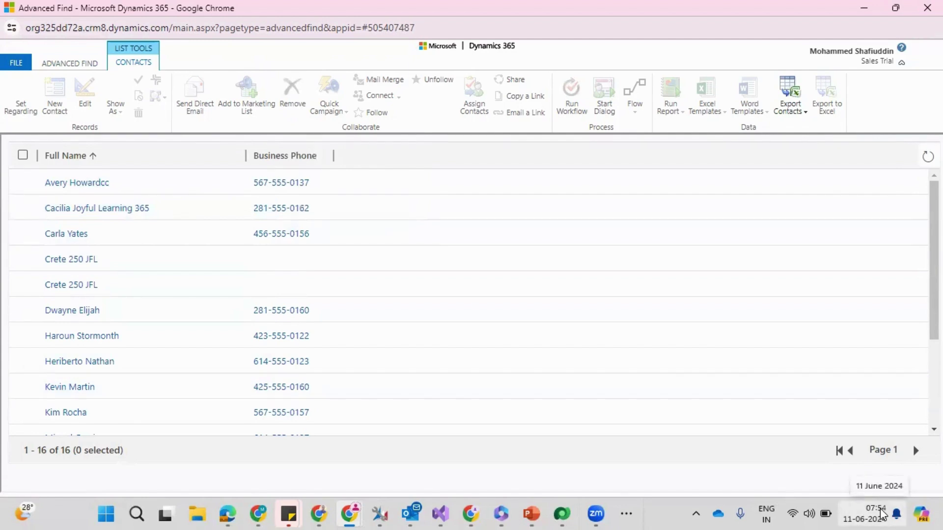
- Open the column editor for the Contacts query, find the Created By column among the available ones and select it
{"action": "left_click", "coordinate": [79, 68]}
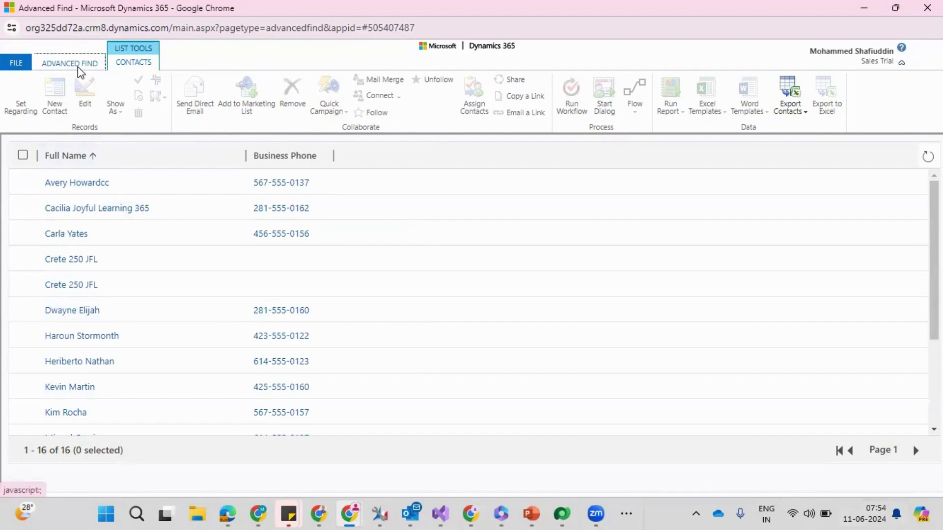
{"action": "left_click", "coordinate": [173, 101]}
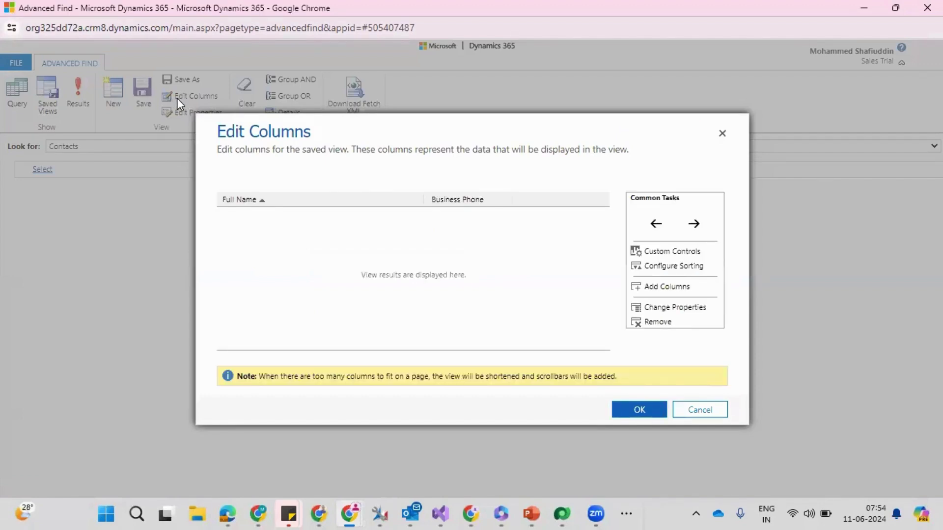
{"action": "left_click", "coordinate": [654, 288]}
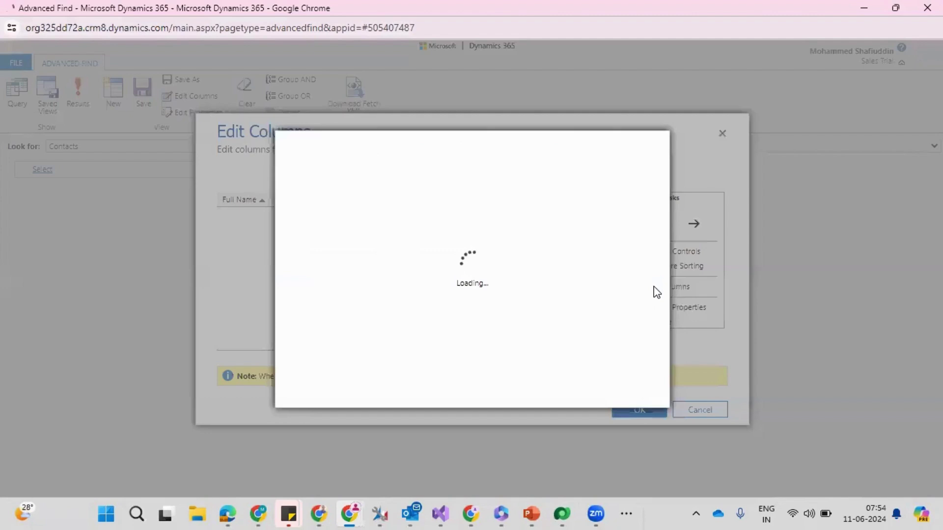
{"action": "key", "text": "ctrl+f"}
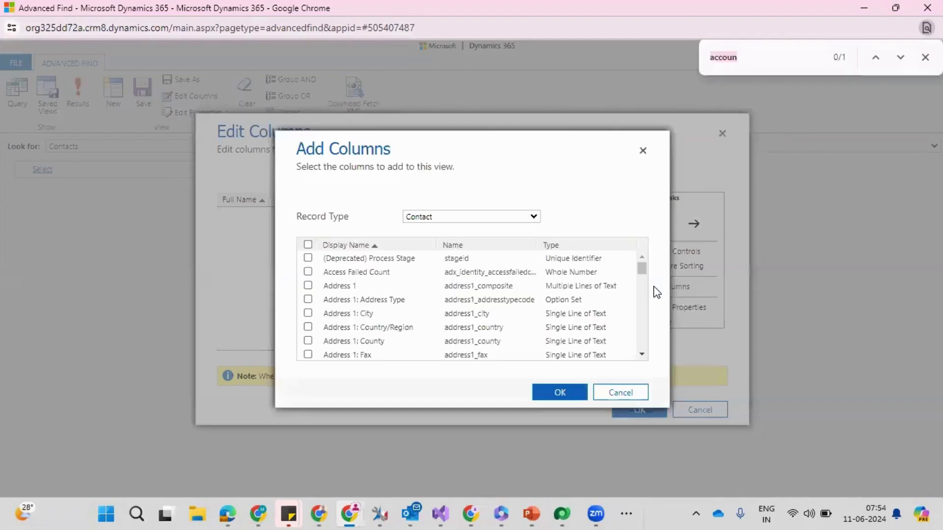
{"action": "type", "text": "can"}
{"action": "key", "text": "BackSpace"}
{"action": "key", "text": "BackSpace"}
{"action": "type", "text": "a"}
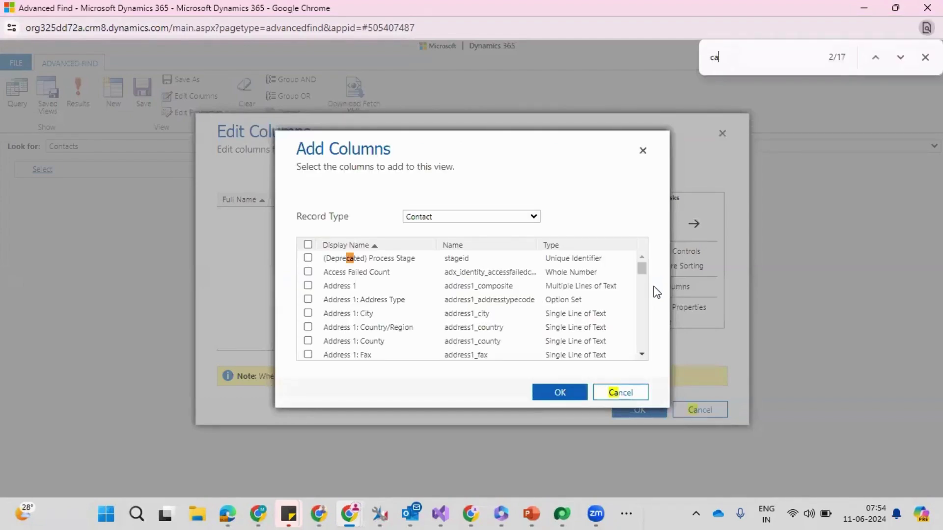
{"action": "type", "text": "rete"}
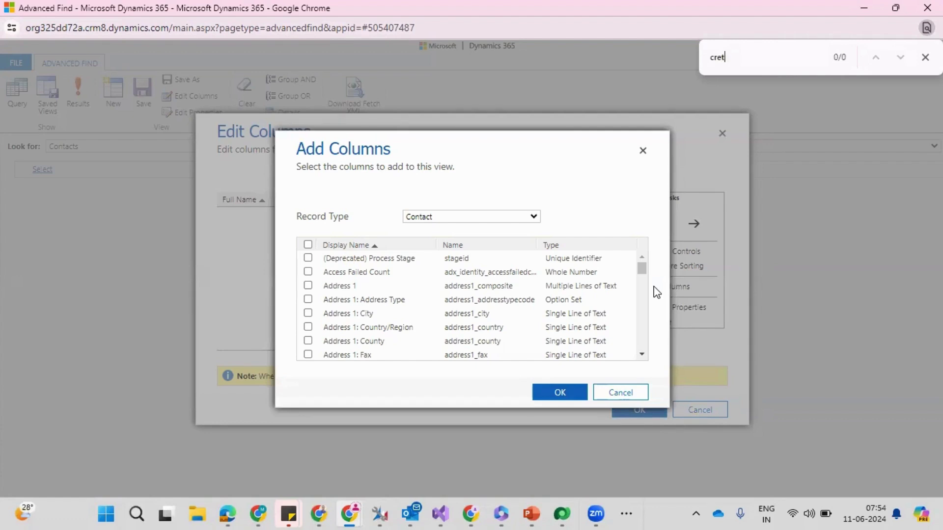
{"action": "key", "text": "BackSpace"}
{"action": "type", "text": "a"}
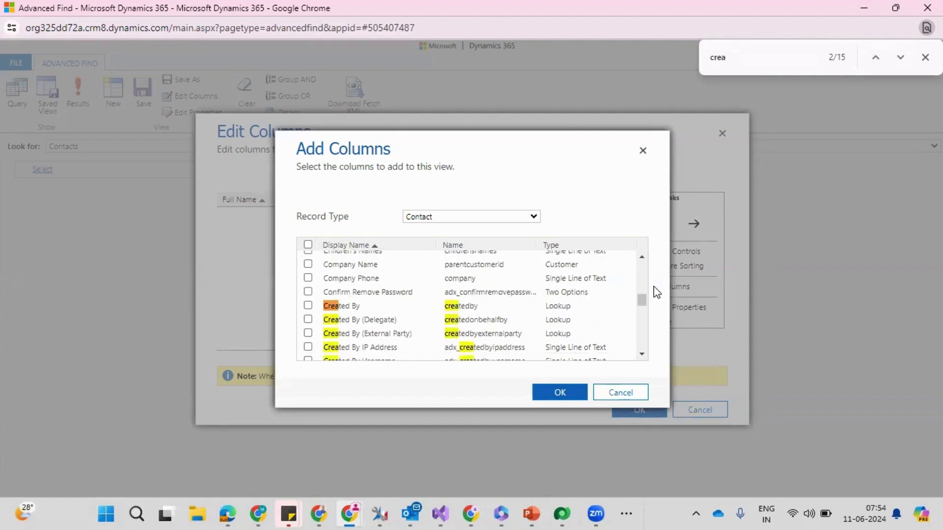
{"action": "left_click", "coordinate": [371, 305]}
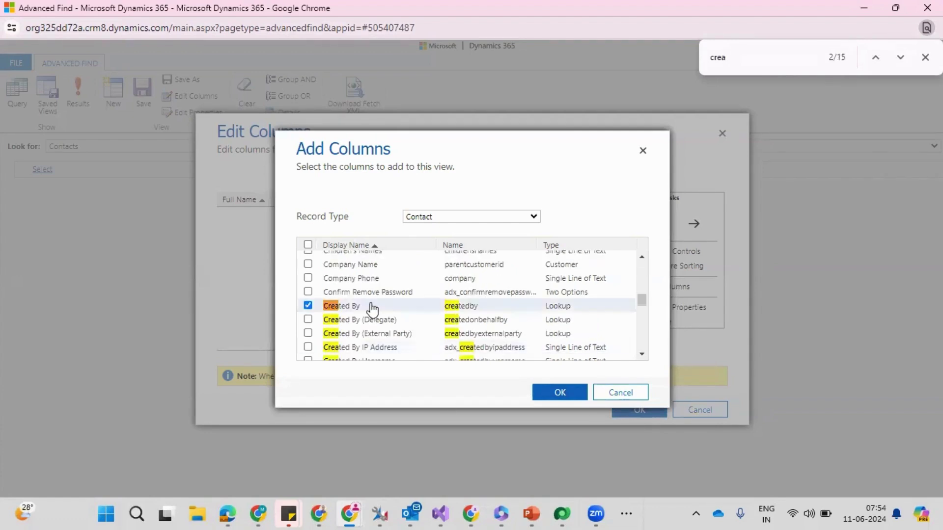
- Find and select the Created On column too, and add the selected columns to the Contacts view
{"action": "left_click", "coordinate": [741, 57]}
{"action": "type", "text": "t"}
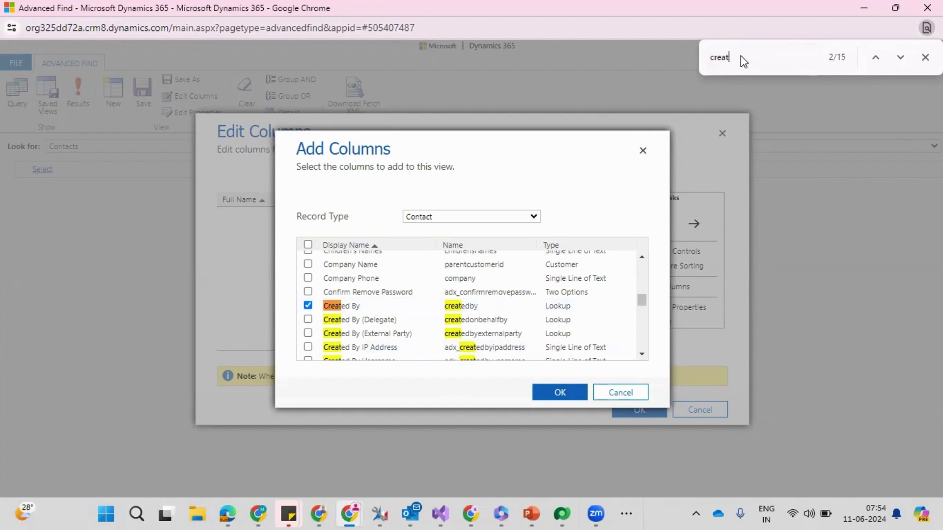
{"action": "type", "text": "ed"}
{"action": "key", "text": "Return"}
{"action": "key", "text": "Return"}
{"action": "key", "text": "Return"}
{"action": "key", "text": "Return"}
{"action": "key", "text": "Return"}
{"action": "key", "text": "Return"}
{"action": "key", "text": "Return"}
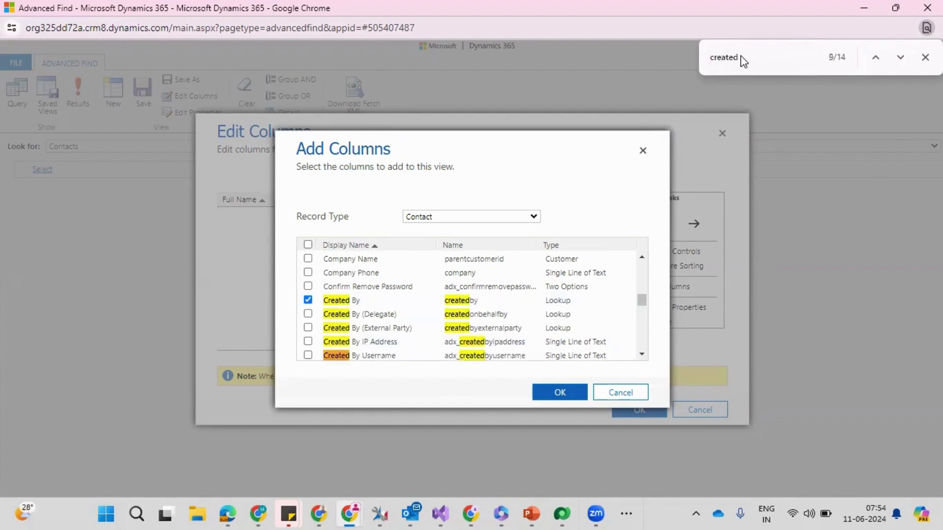
{"action": "key", "text": "Return"}
{"action": "key", "text": "Return"}
{"action": "key", "text": "Return"}
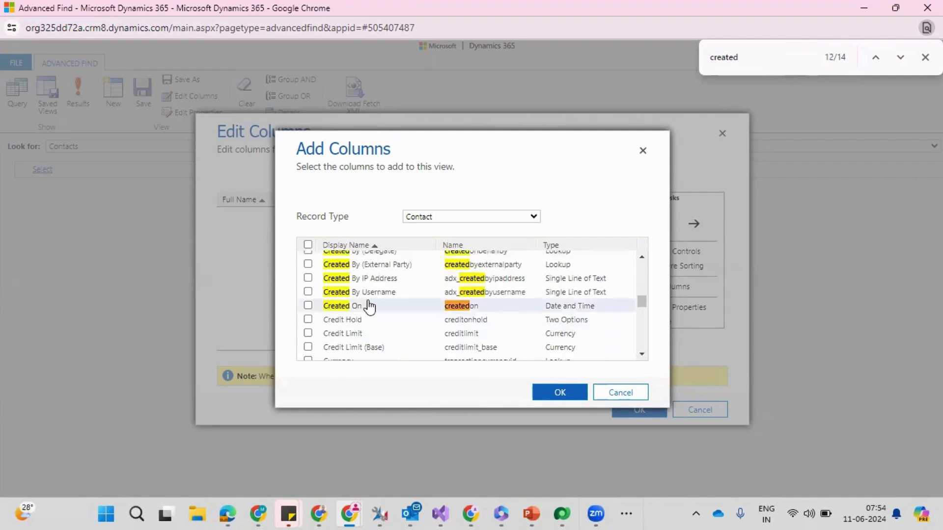
{"action": "left_click", "coordinate": [369, 307]}
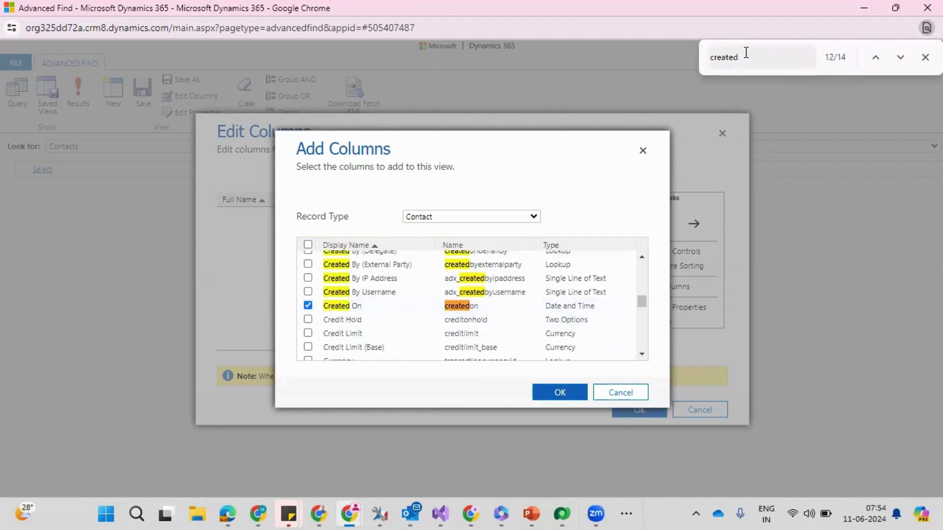
{"action": "left_click", "coordinate": [573, 393]}
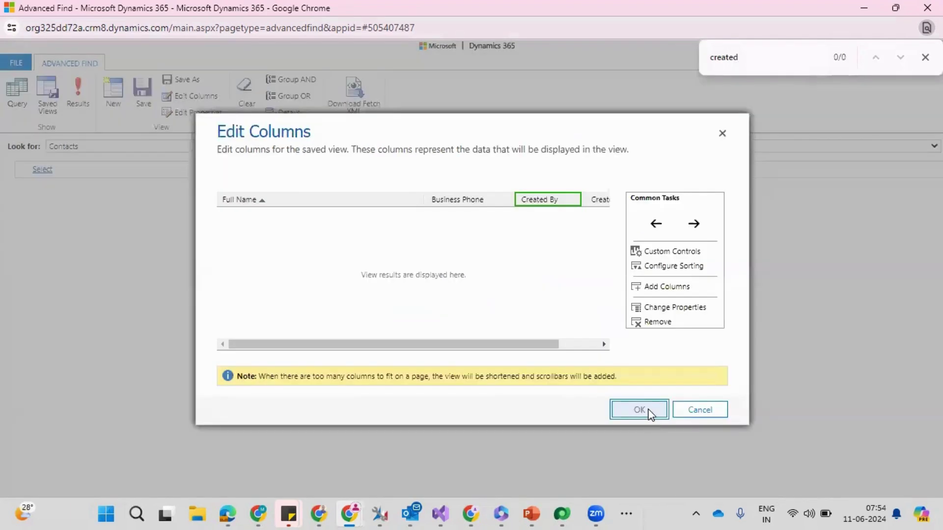
- Apply the column changes by rerunning the Contacts query, and widen the Created On column to show full dates and times
{"action": "left_click", "coordinate": [648, 412]}
{"action": "left_click", "coordinate": [77, 105]}
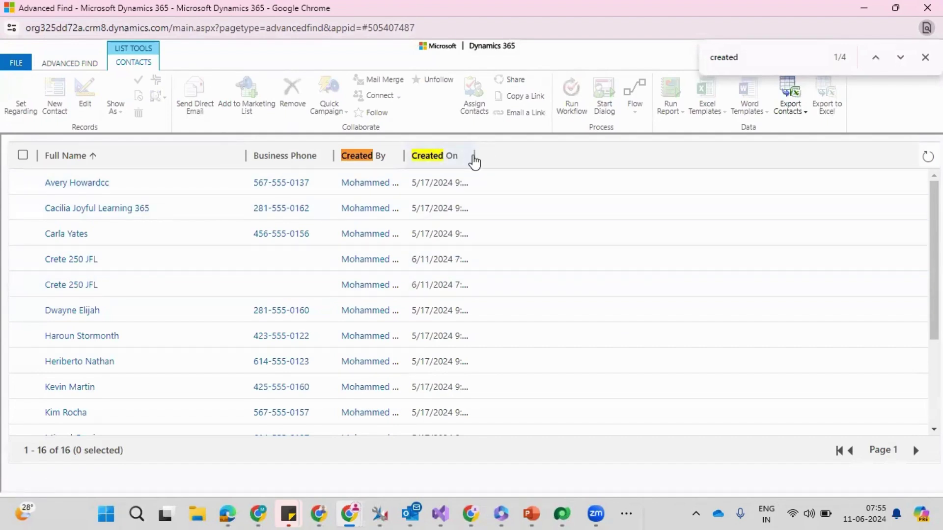
{"action": "left_click_drag", "start_coordinate": [474, 156], "coordinate": [540, 153]}
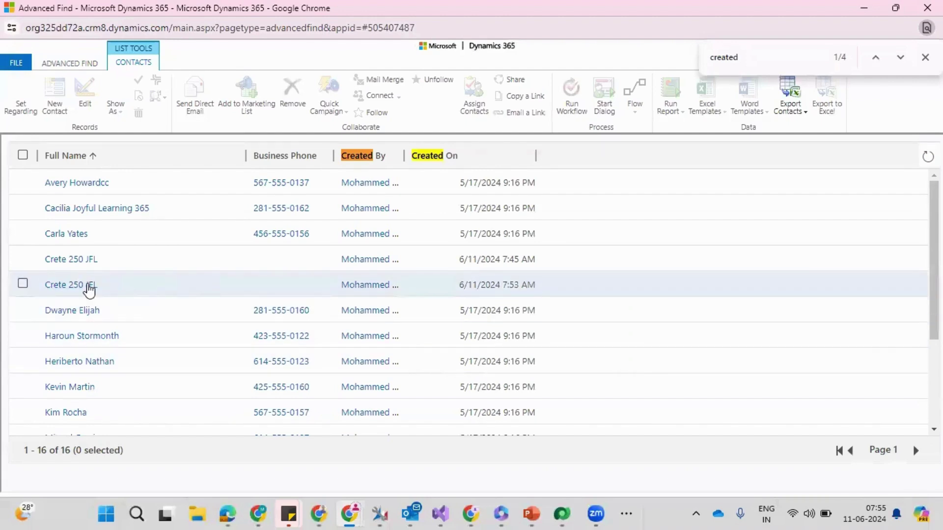
- Open the Crete 250 JFL contact created at 7:53 AM in a maximized window, dismissing the script alerts and collapsing the Calls pane
{"action": "left_click", "coordinate": [88, 289]}
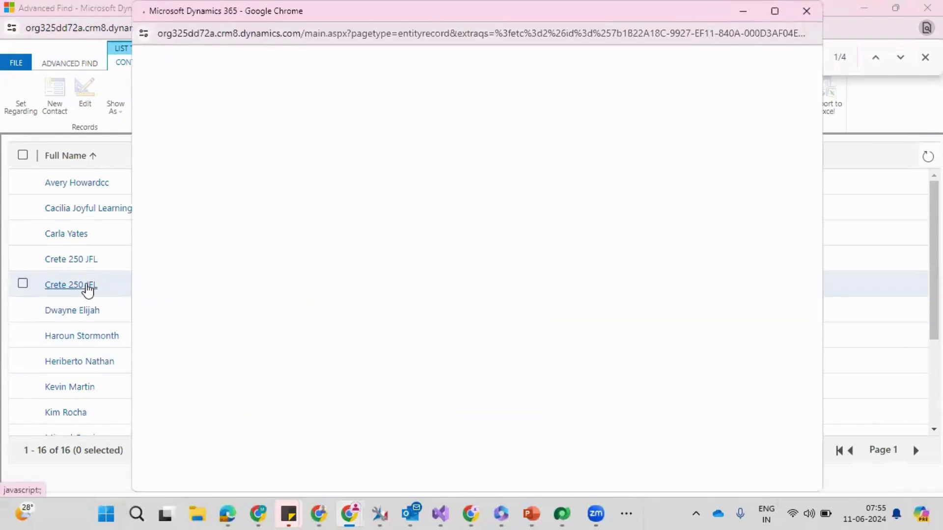
{"action": "left_click", "coordinate": [774, 11]}
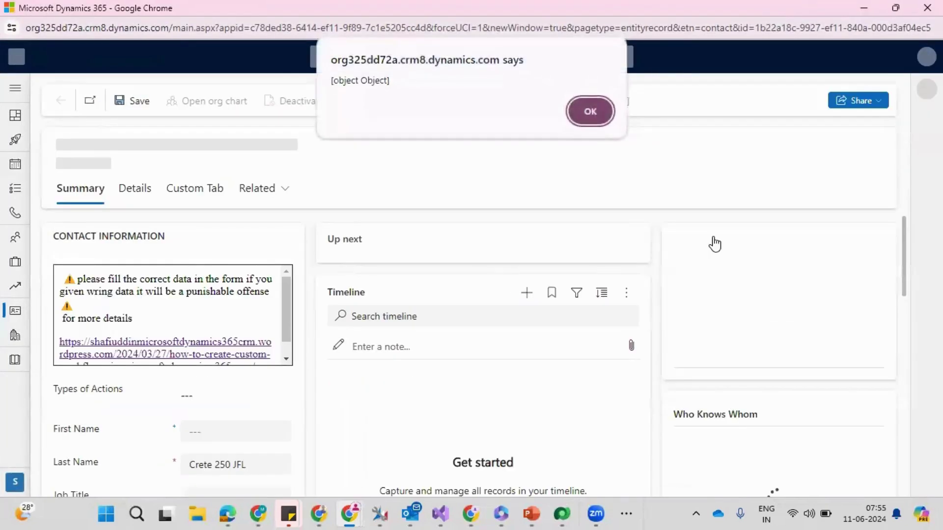
{"action": "left_click", "coordinate": [598, 113]}
{"action": "left_click", "coordinate": [598, 113]}
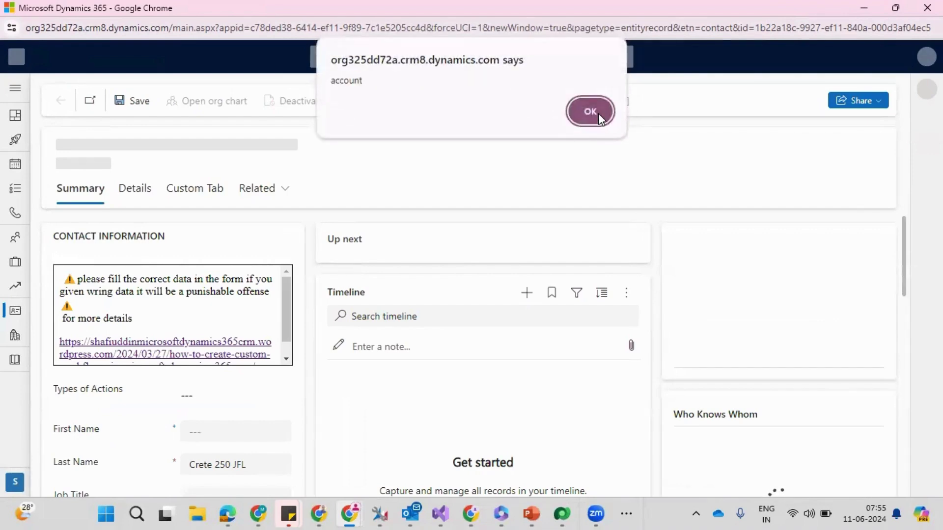
{"action": "left_click", "coordinate": [598, 113]}
{"action": "left_click", "coordinate": [598, 113]}
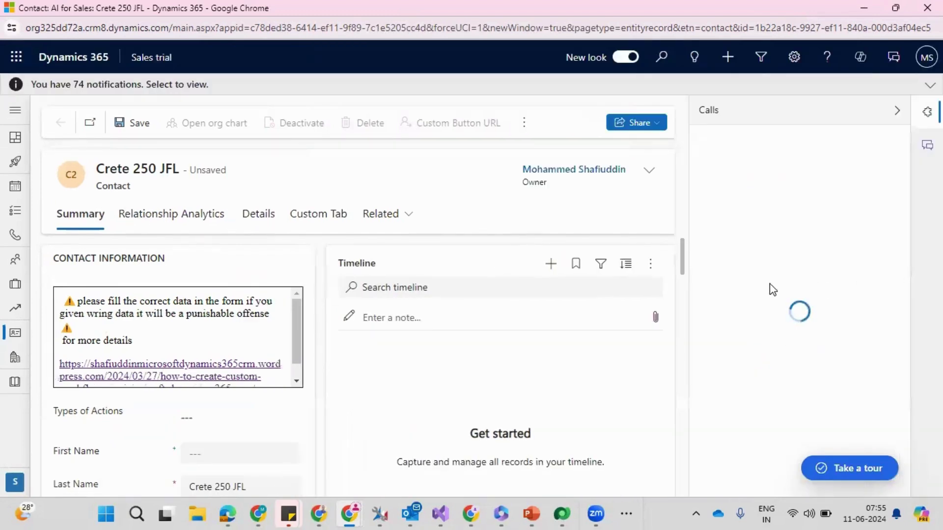
{"action": "left_click", "coordinate": [897, 110]}
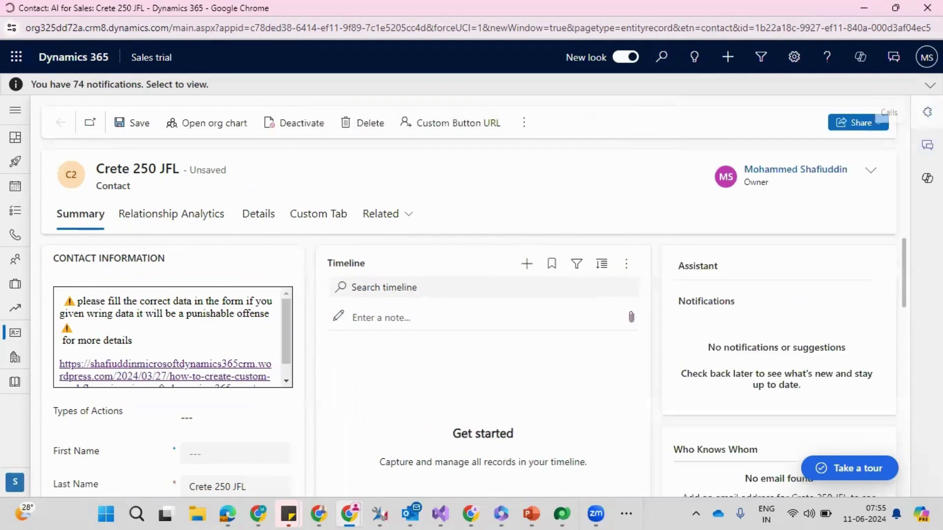
- Review the contact's Account Name and other summary fields, and try to save the record, dismissing the OnSave alert
{"action": "scroll", "coordinate": [908, 295], "scroll_direction": "down", "scroll_amount": 3}
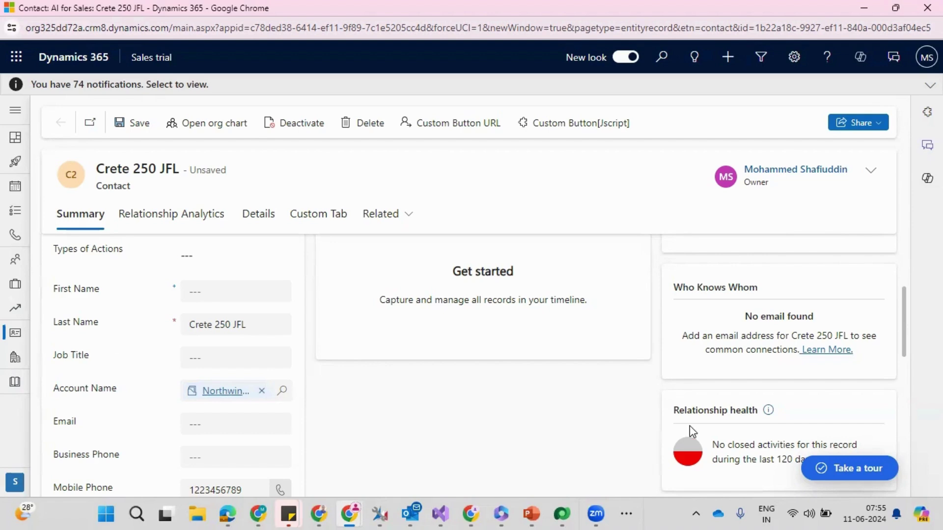
{"action": "scroll", "coordinate": [772, 293], "scroll_direction": "down", "scroll_amount": 3}
{"action": "key", "text": "ctrl+s"}
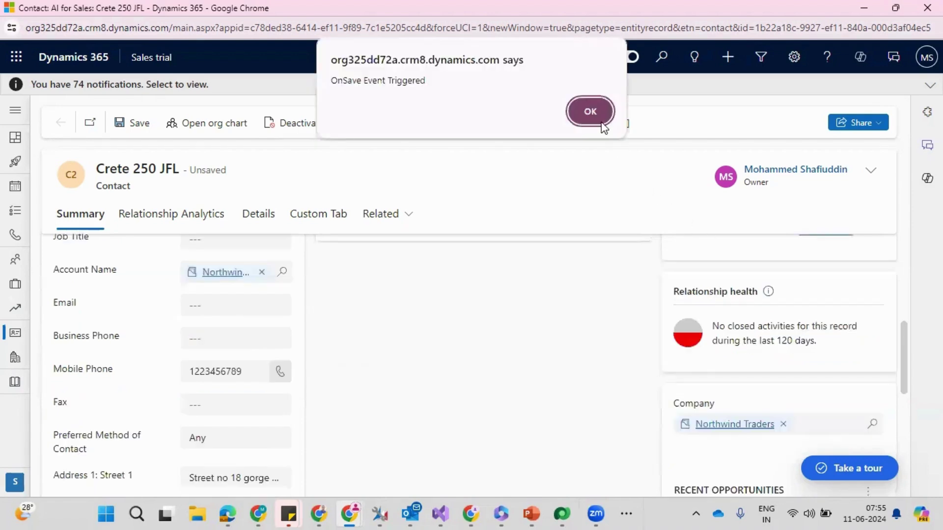
{"action": "left_click", "coordinate": [596, 122]}
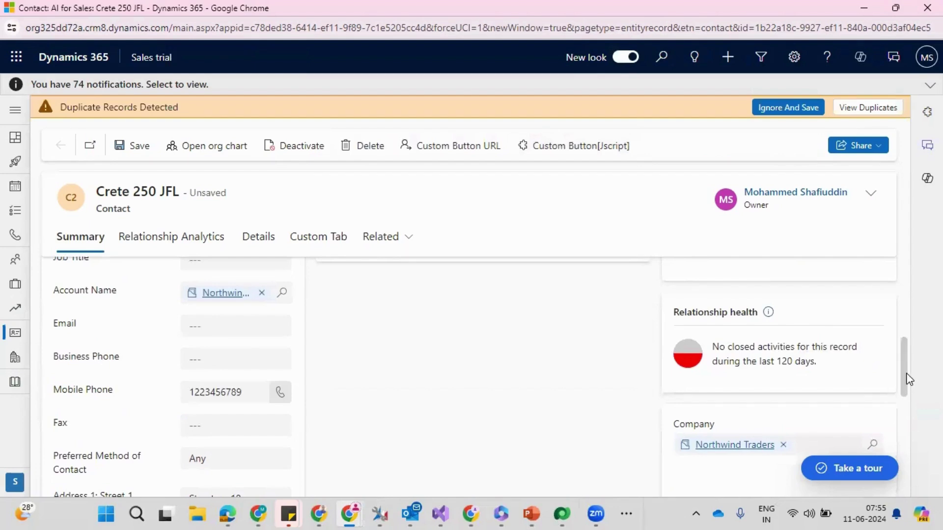
- Try to open the Northwind Traders company record from the contact, and cancel the duplicate and unsaved-changes dialogs
{"action": "scroll", "coordinate": [914, 406], "scroll_direction": "down", "scroll_amount": 2}
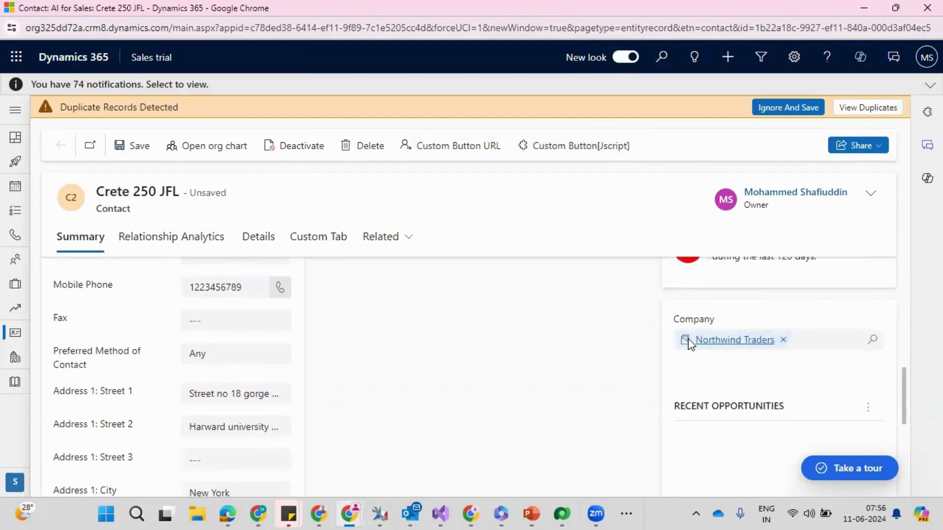
{"action": "left_click", "coordinate": [728, 348]}
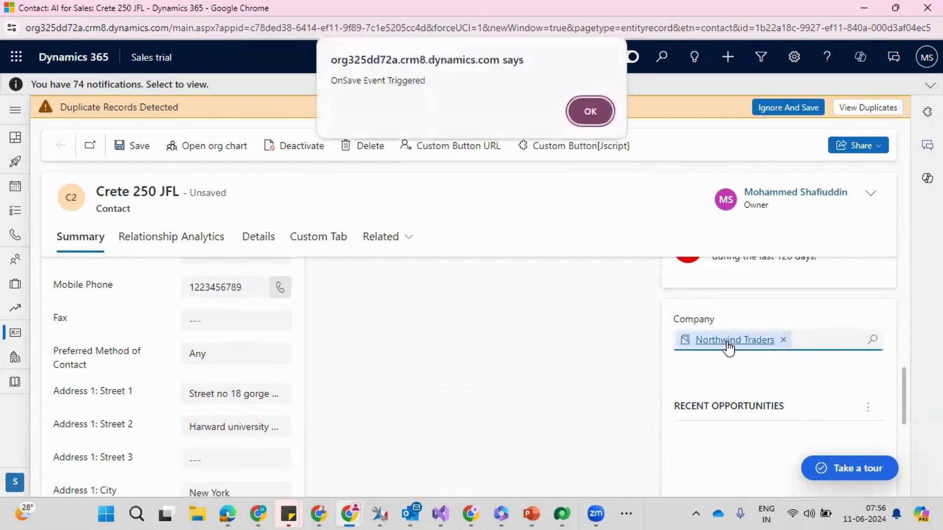
{"action": "left_click", "coordinate": [589, 112]}
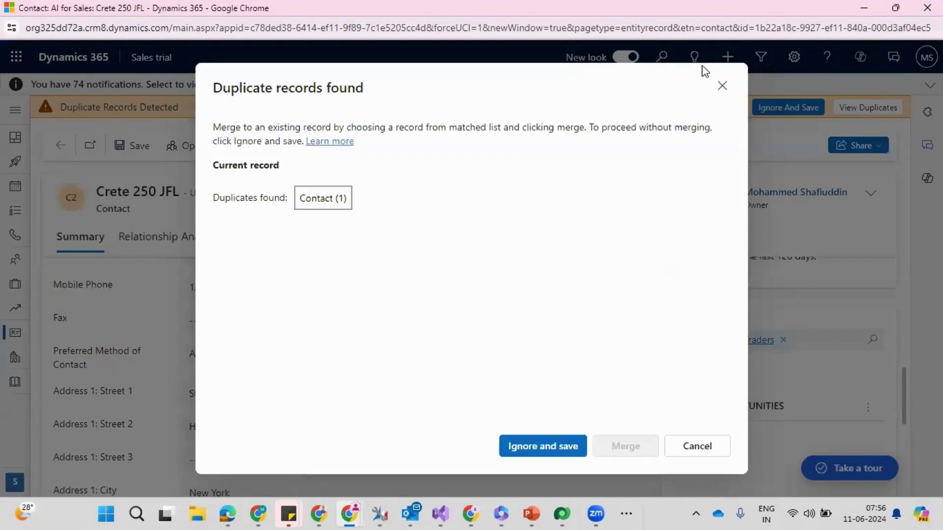
{"action": "left_click", "coordinate": [716, 88]}
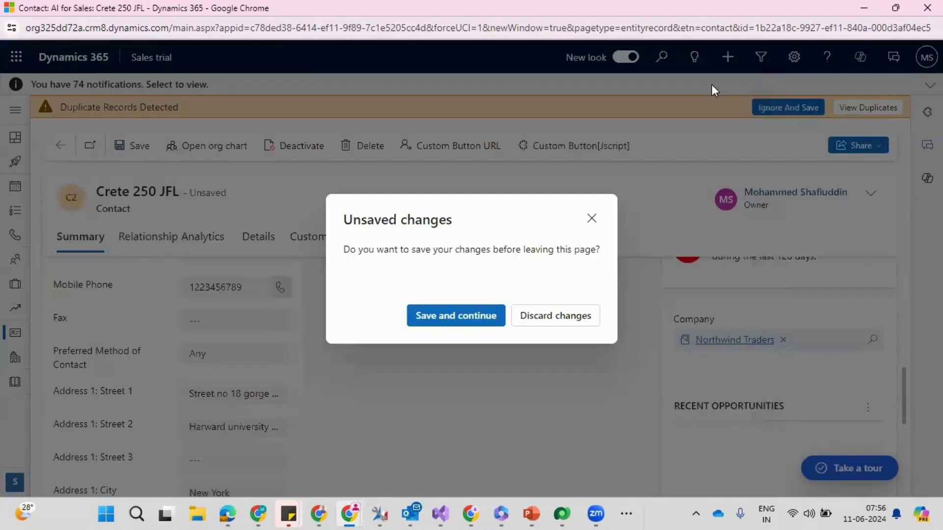
{"action": "left_click", "coordinate": [592, 218]}
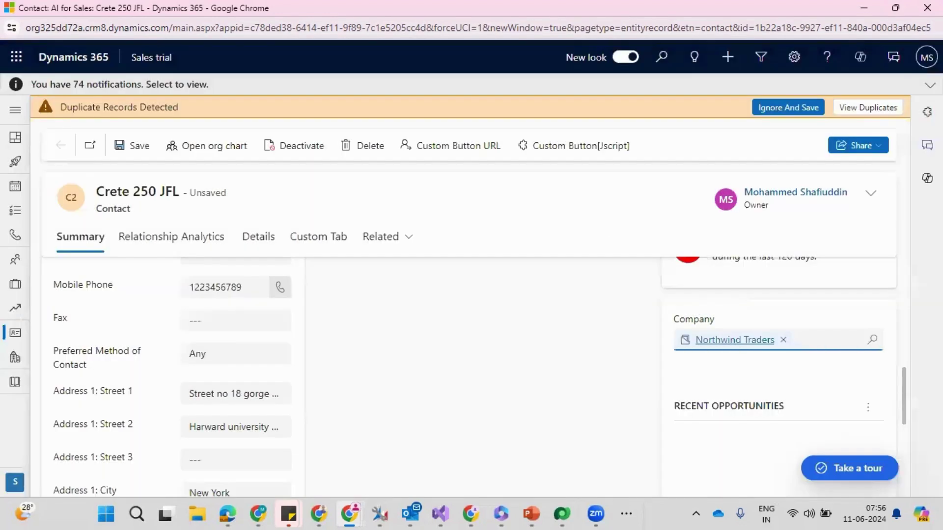
- Review the contact's remaining address fields, and minimize the Dynamics 365 windows to return to the flow run in Power Apps
{"action": "scroll", "coordinate": [907, 403], "scroll_direction": "down", "scroll_amount": 3}
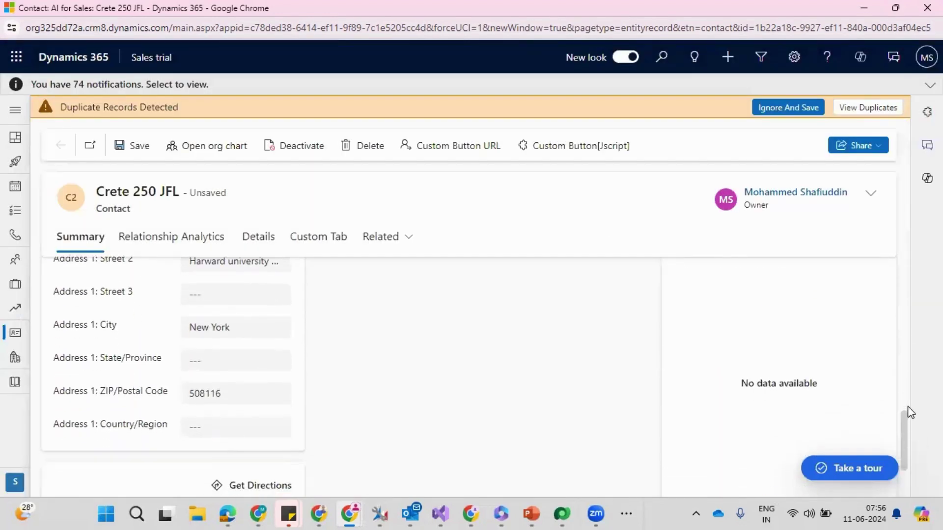
{"action": "left_click_drag", "start_coordinate": [908, 406], "coordinate": [879, 270]}
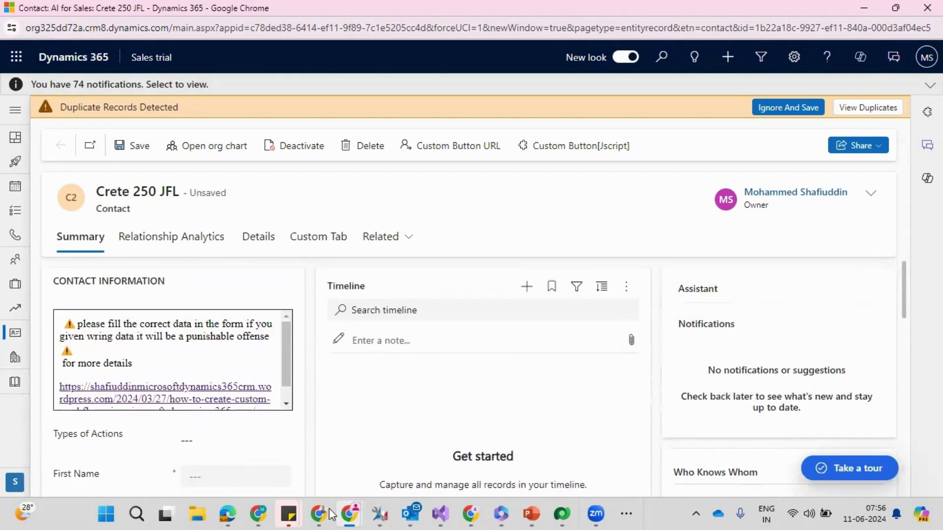
{"action": "mouse_move", "coordinate": [347, 514]}
{"action": "left_click", "coordinate": [867, 14]}
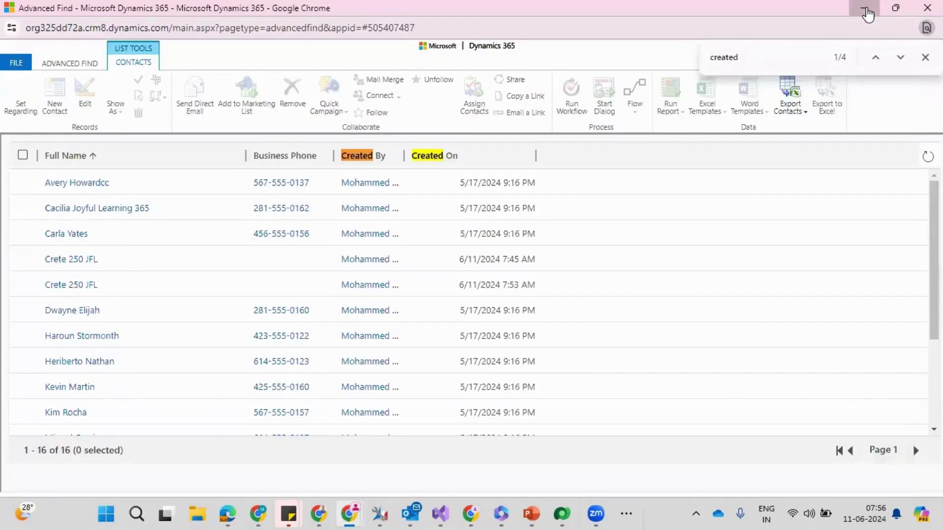
{"action": "left_click", "coordinate": [868, 14]}
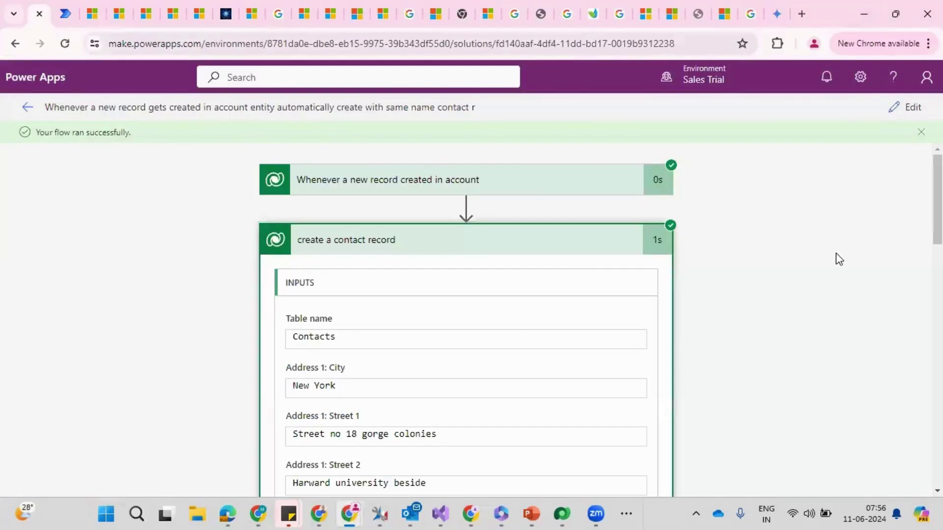